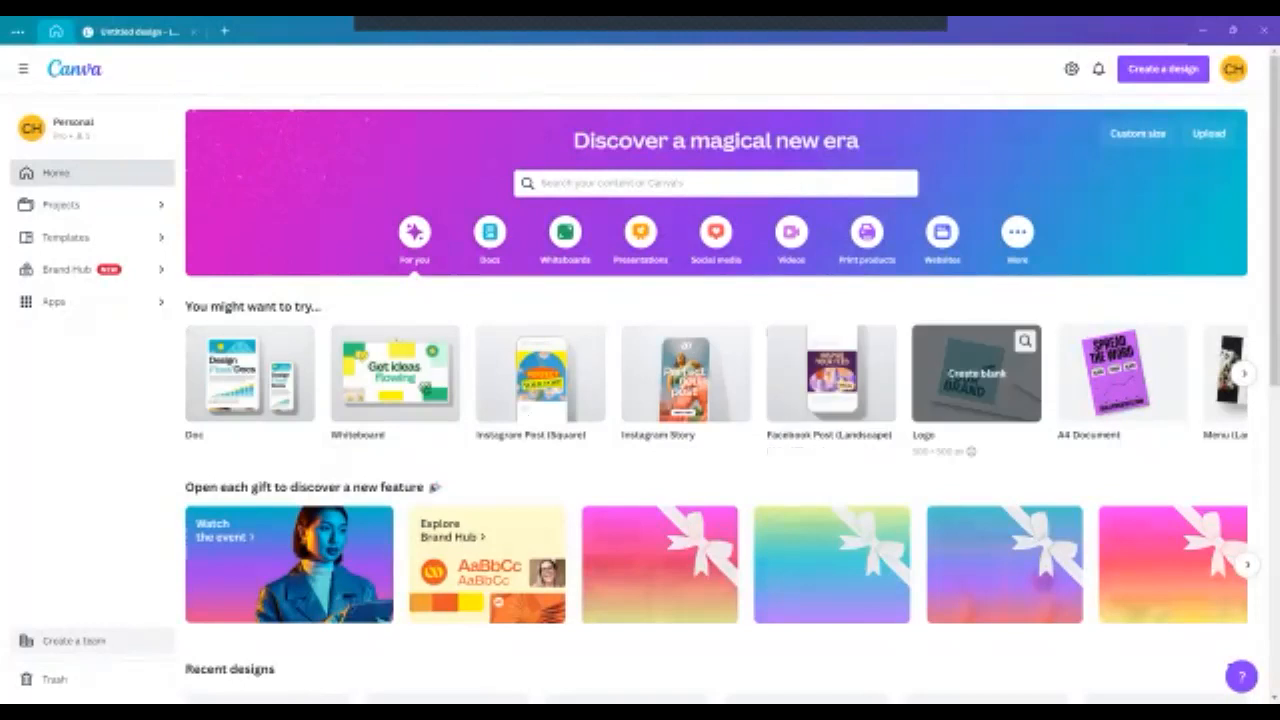
- Create a blank logo design and search its templates for "Art / Design Logos"
left_click(976, 373)
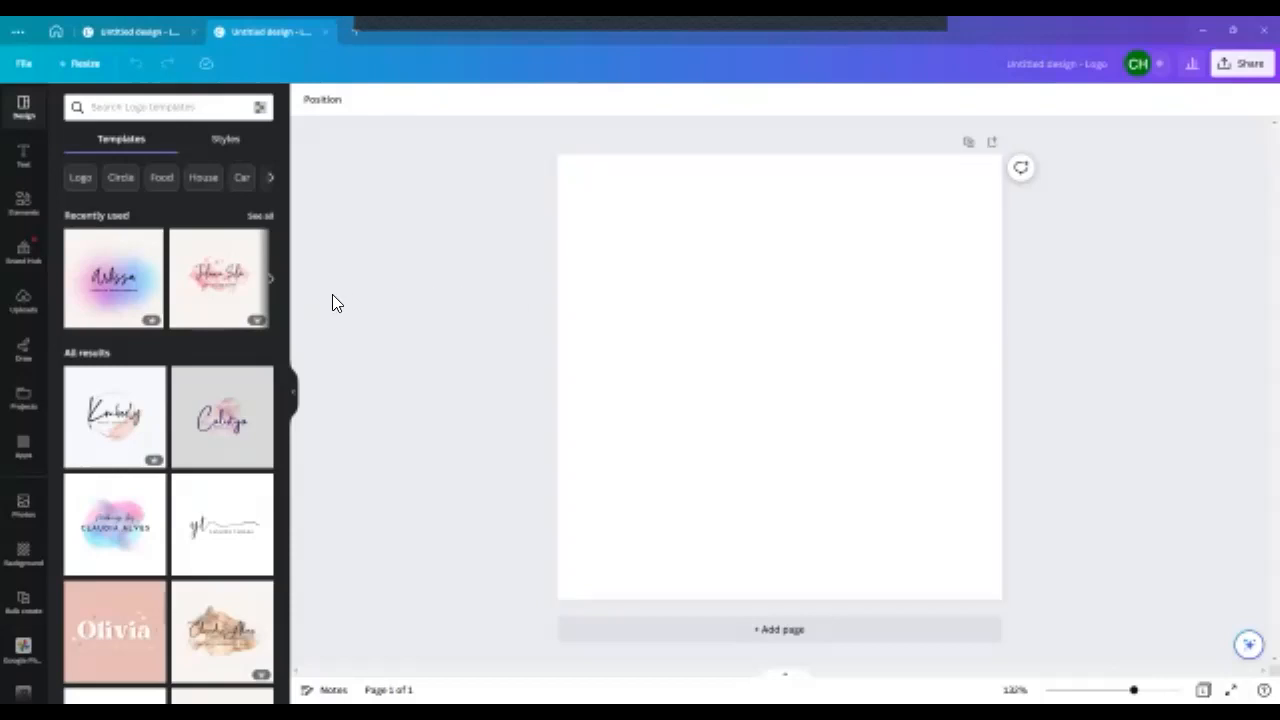
left_click(177, 106)
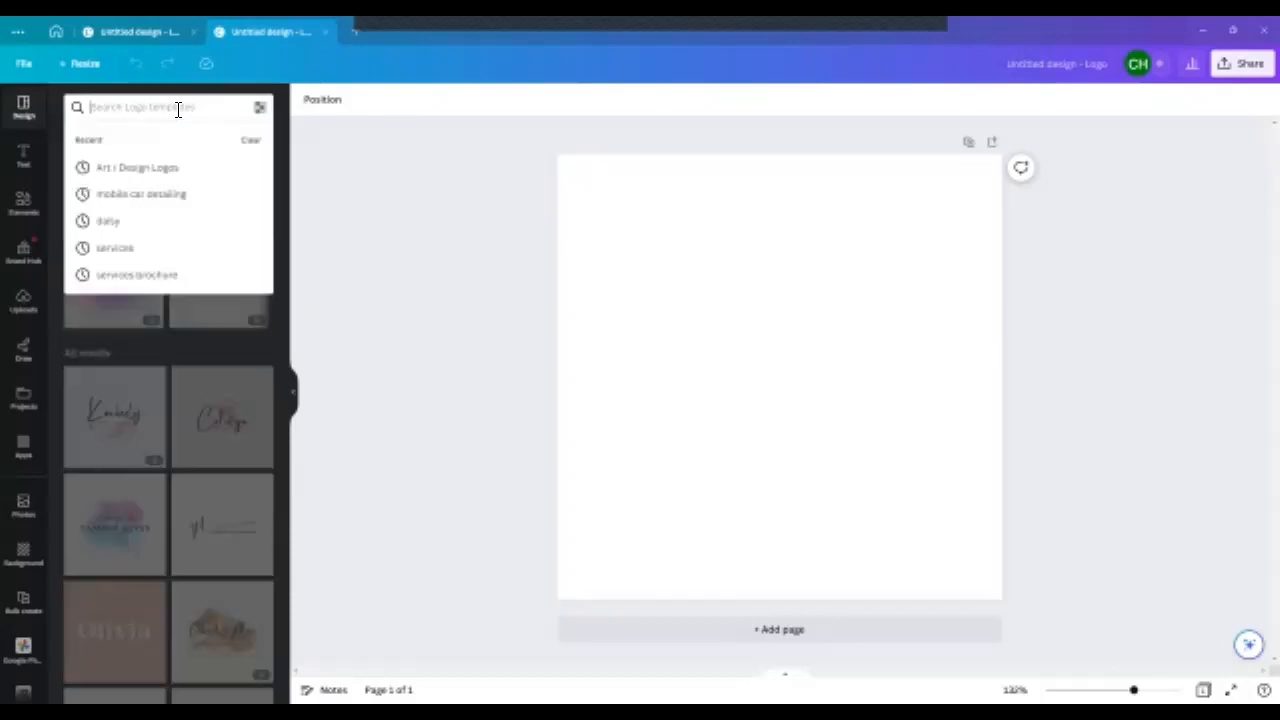
left_click(156, 177)
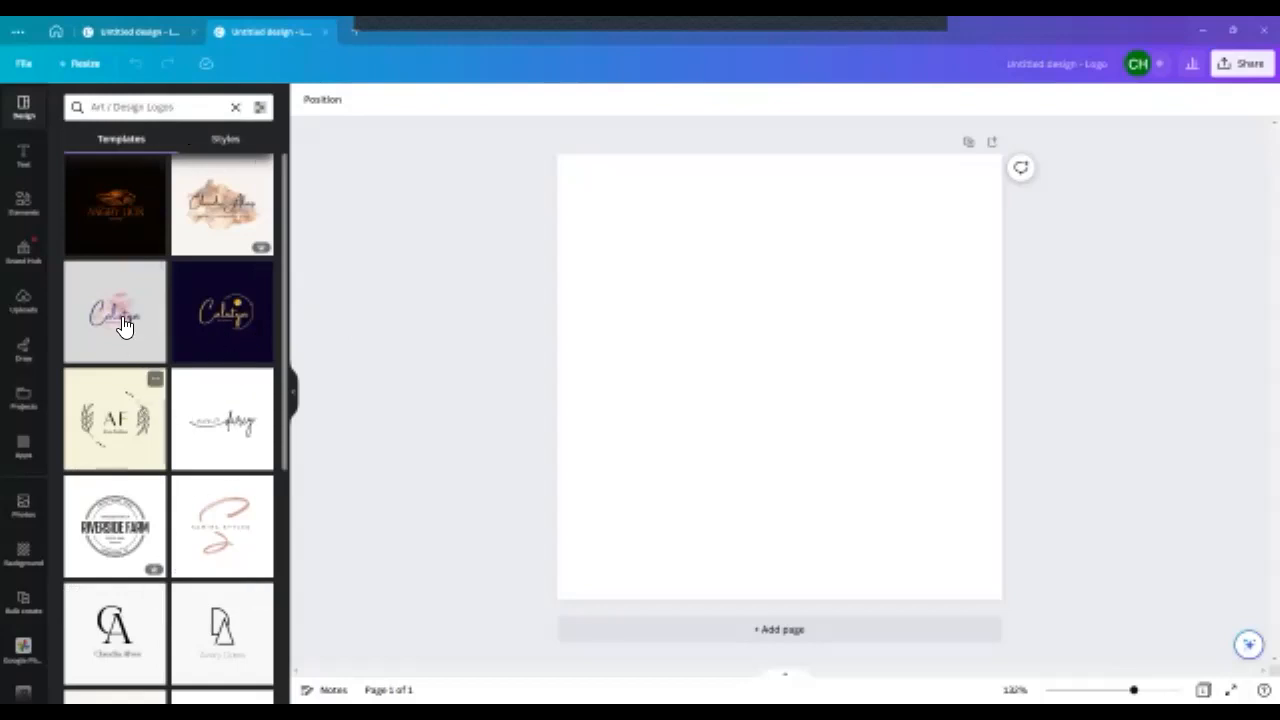
- Apply the pink watercolor flower logo template with the "LOCAL BEAUTY" tagline to the page and delete its beige background
left_click(113, 213)
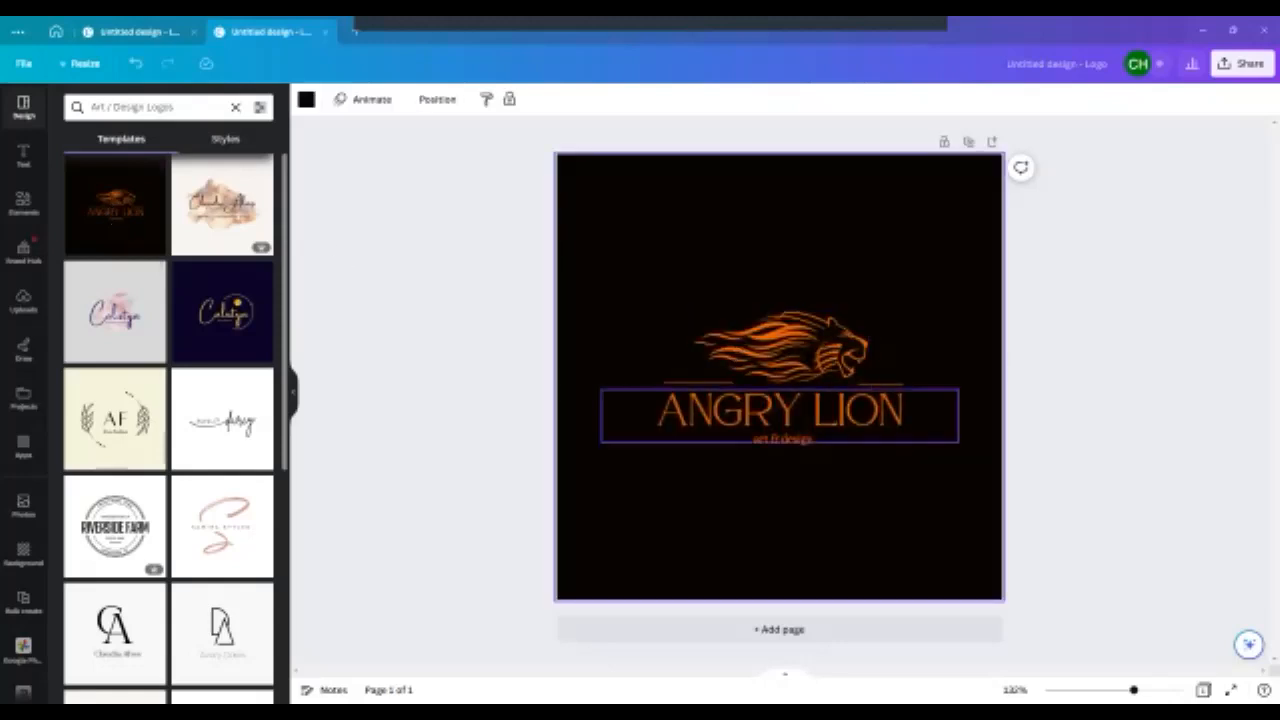
left_click(136, 63)
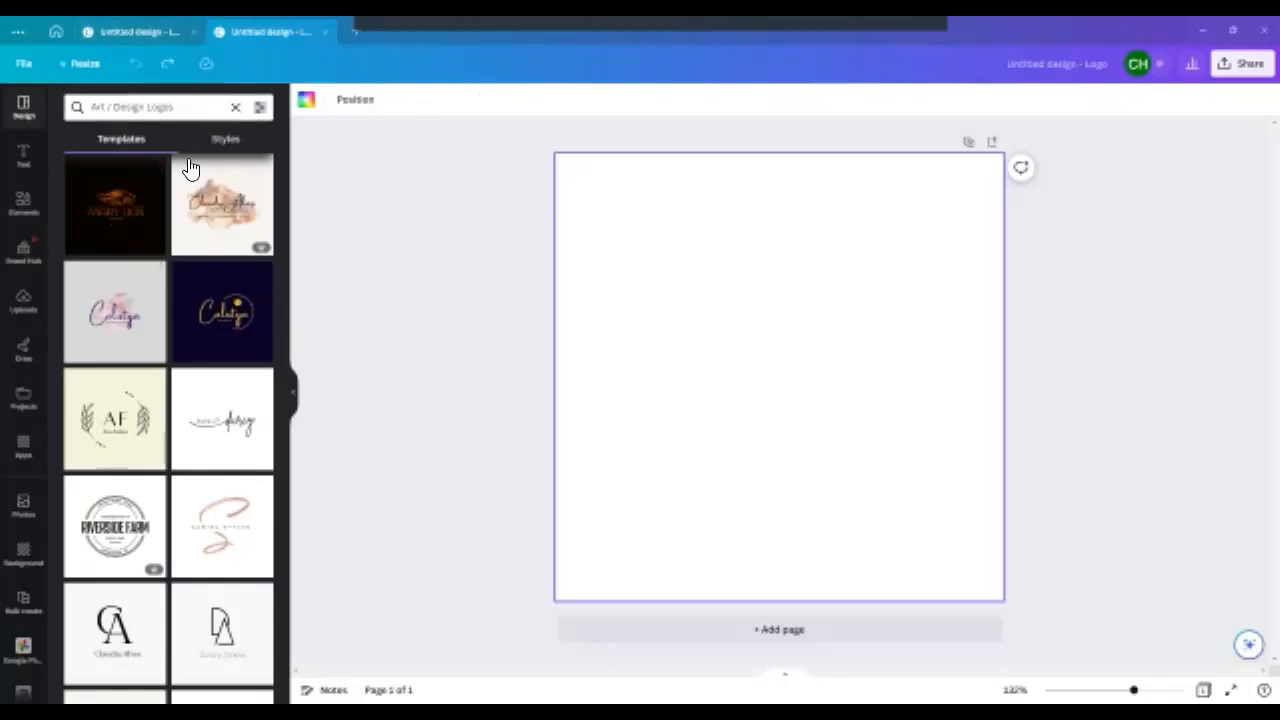
scroll(233, 450, "down", 5)
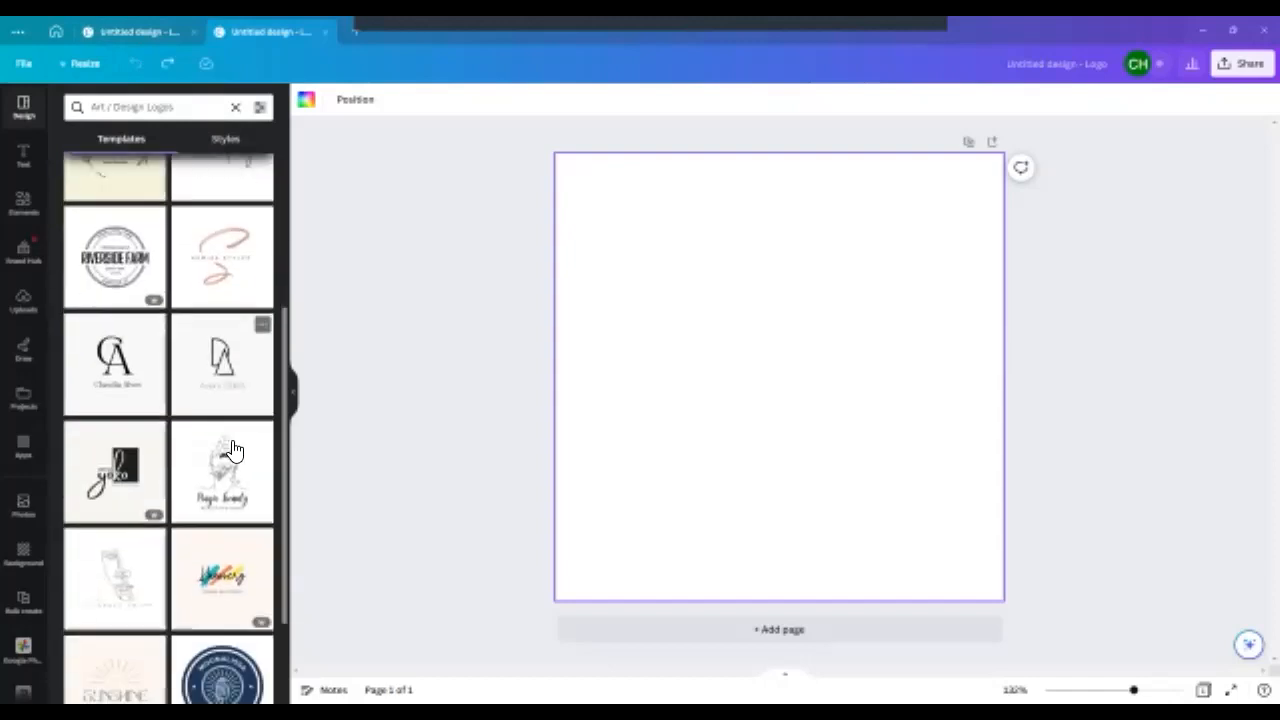
scroll(233, 450, "down", 4)
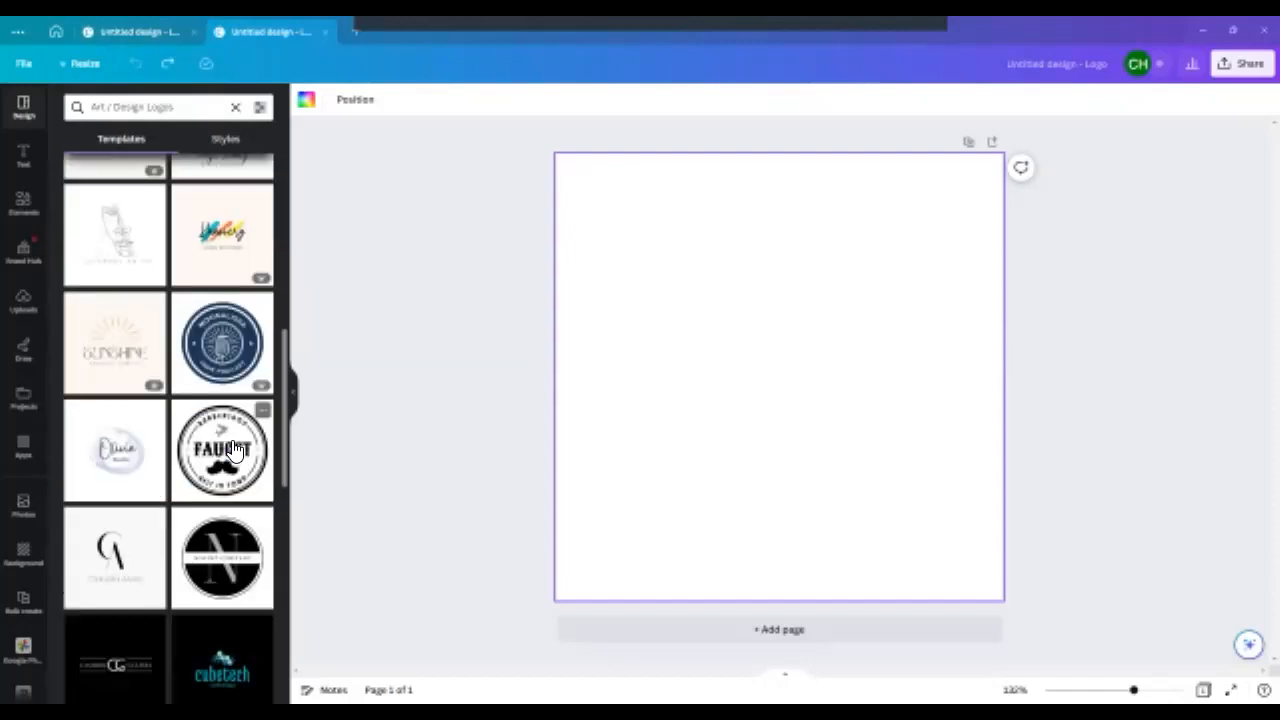
scroll(240, 474, "down", 3)
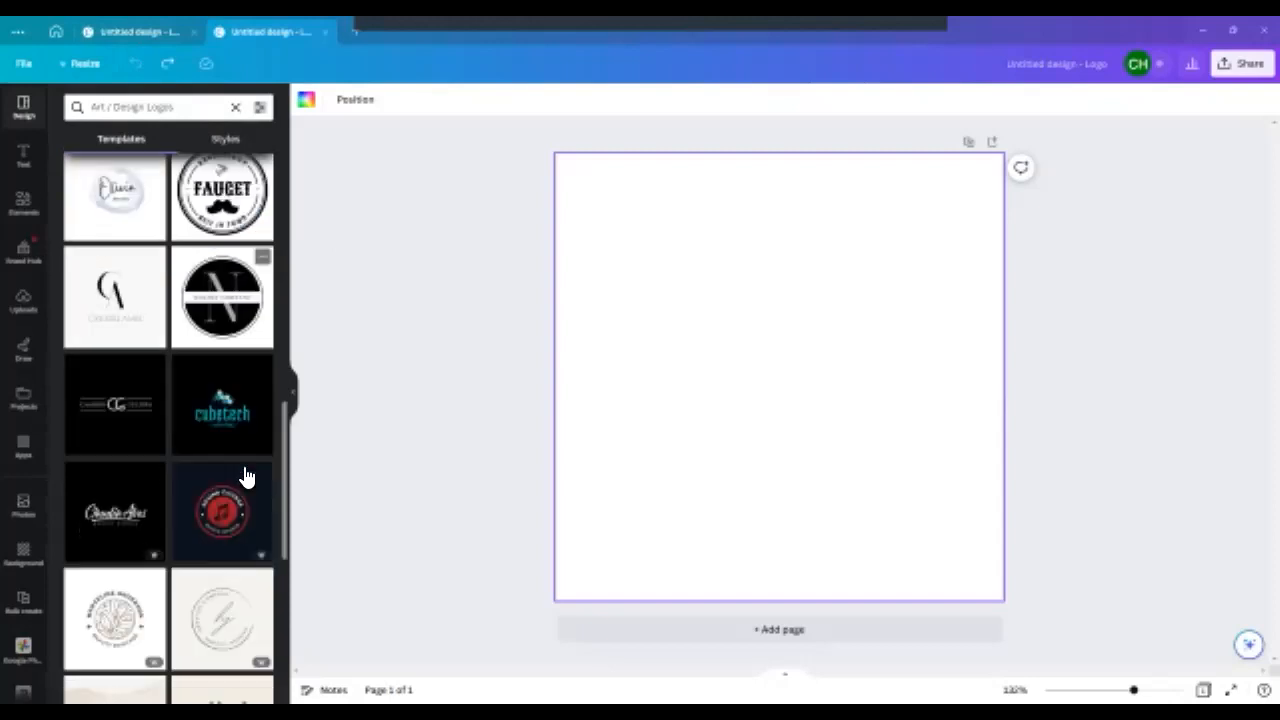
scroll(236, 466, "down", 3)
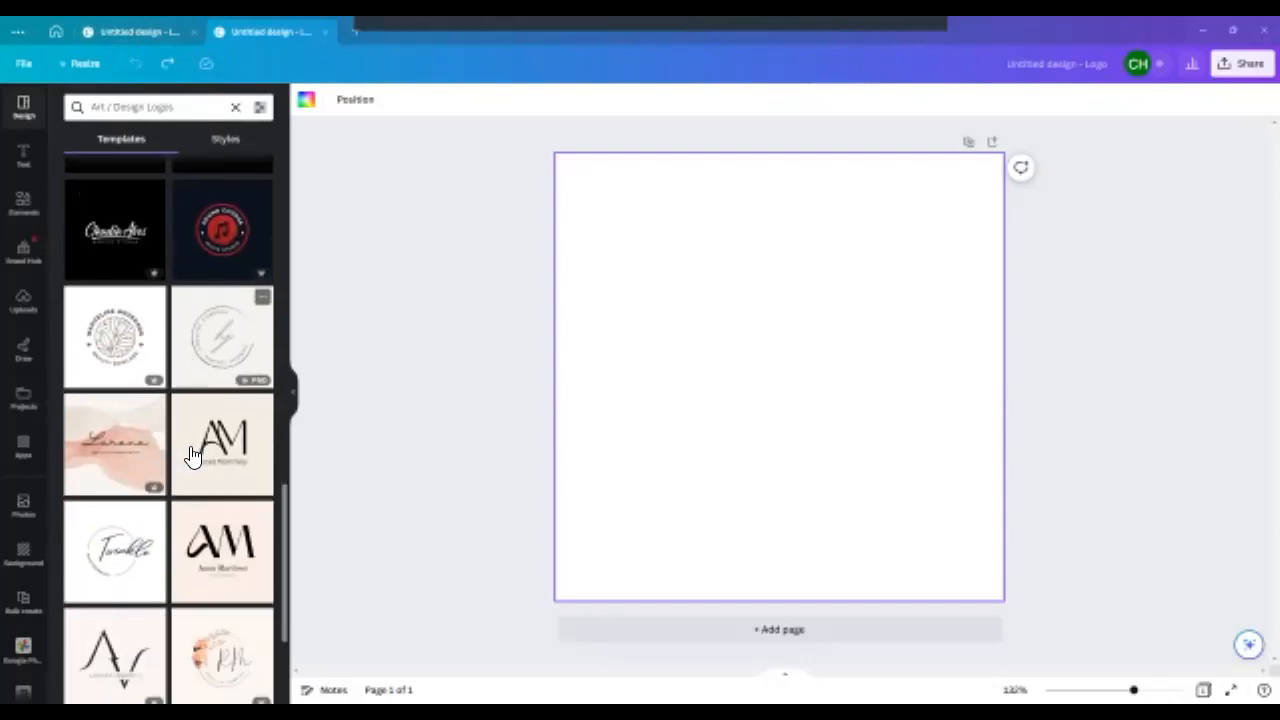
scroll(200, 465, "down", 4)
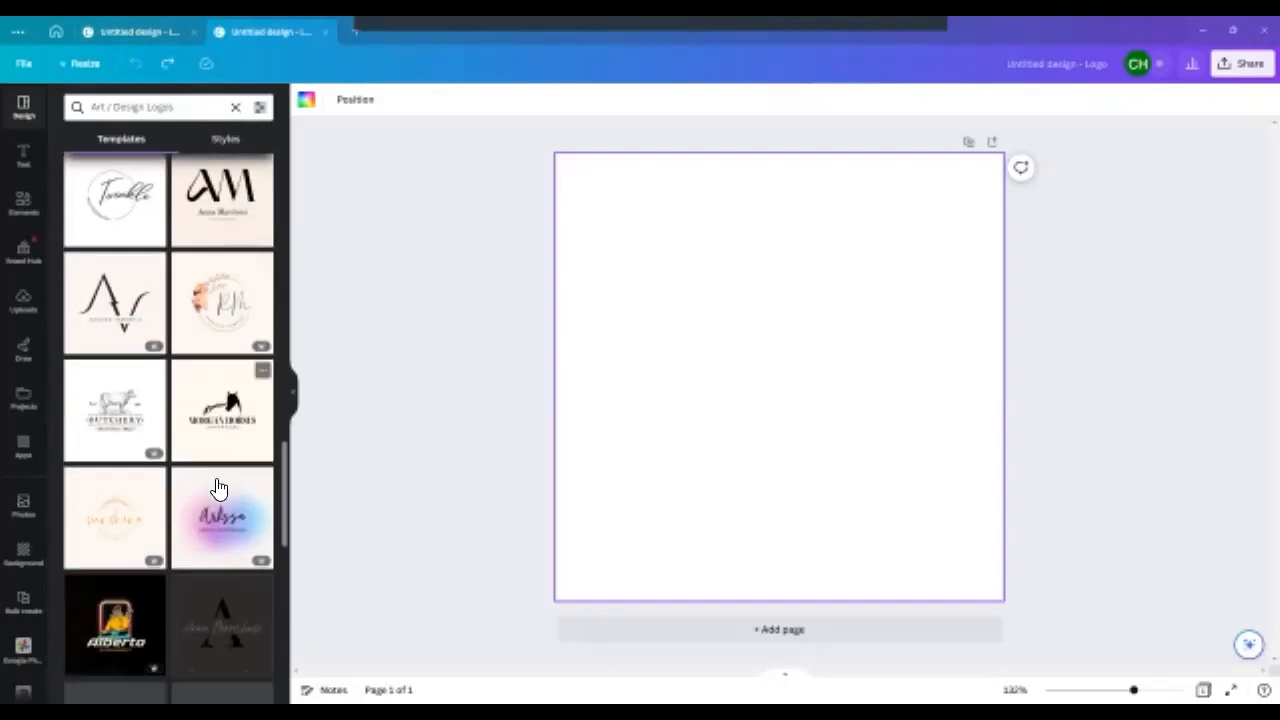
scroll(219, 488, "down", 5)
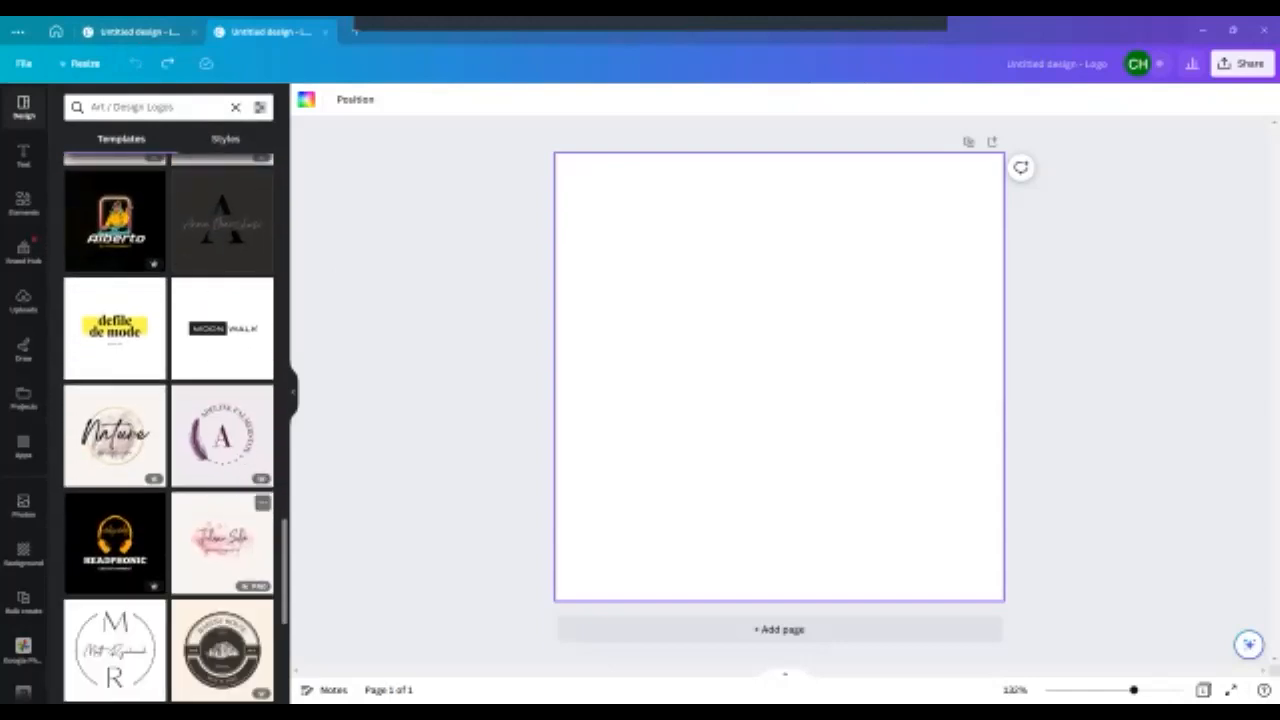
left_click(222, 543)
left_click(779, 288)
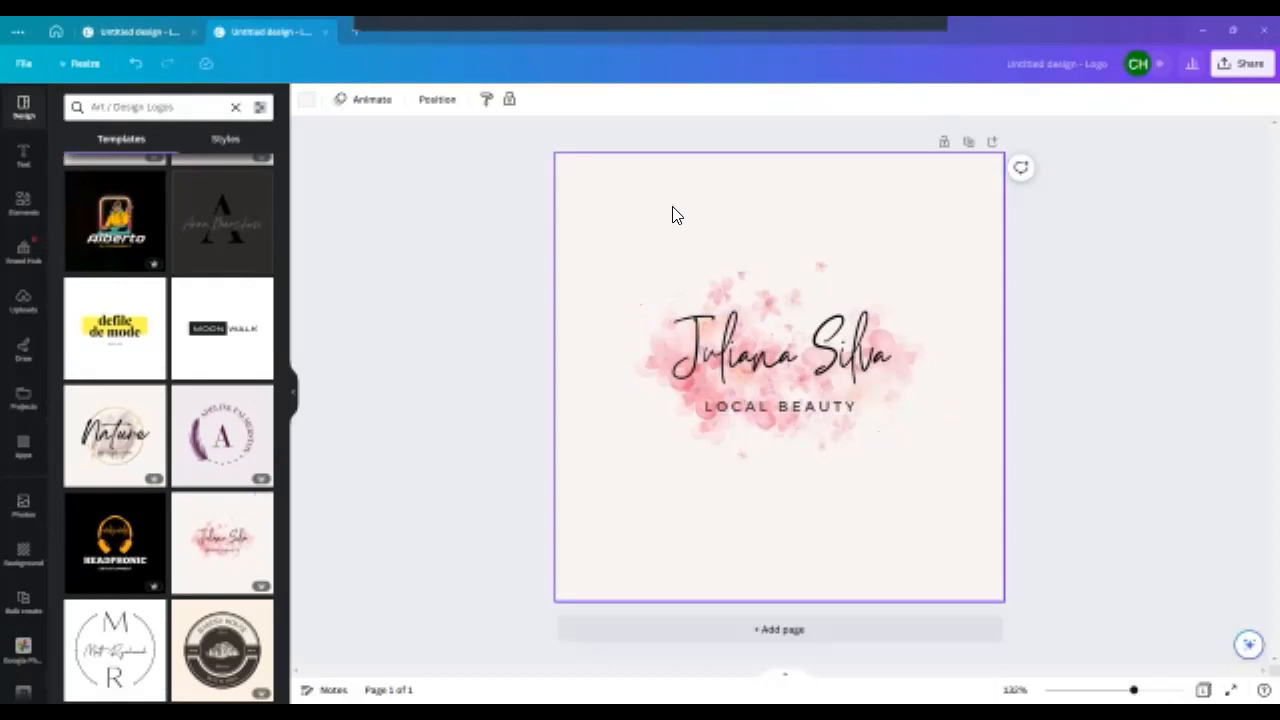
key("Delete")
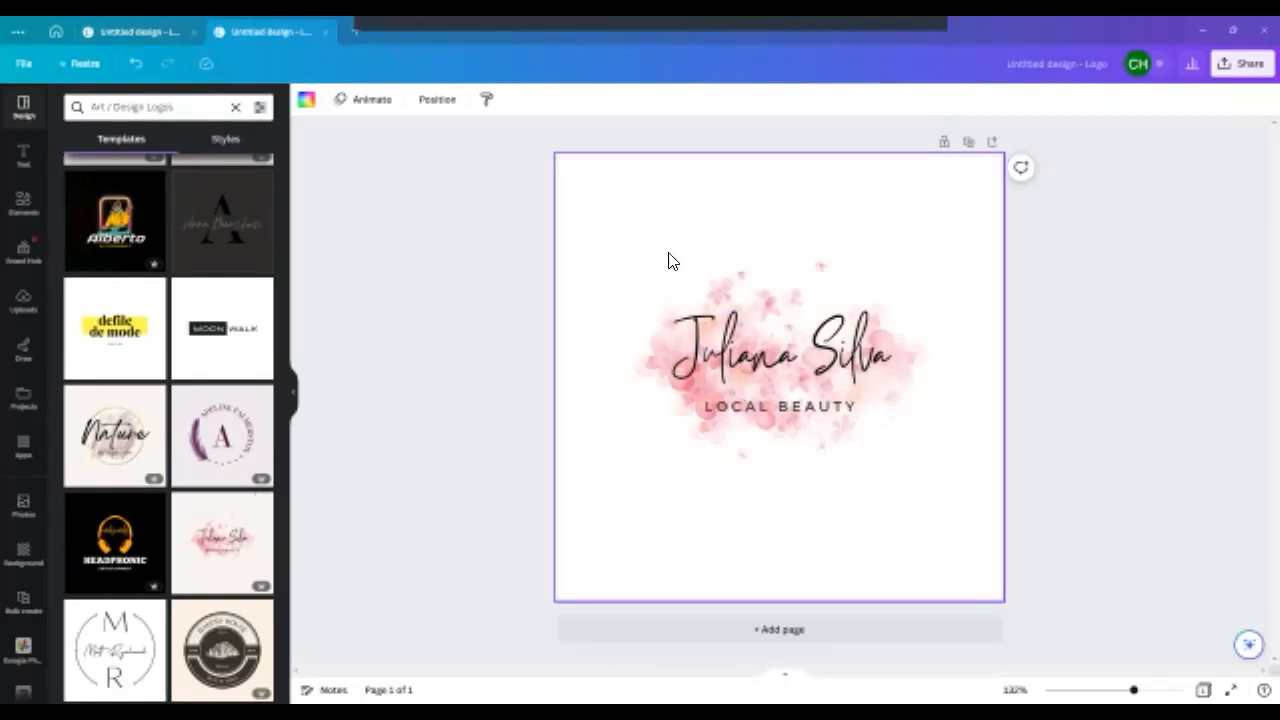
left_click(728, 345)
left_click(728, 342)
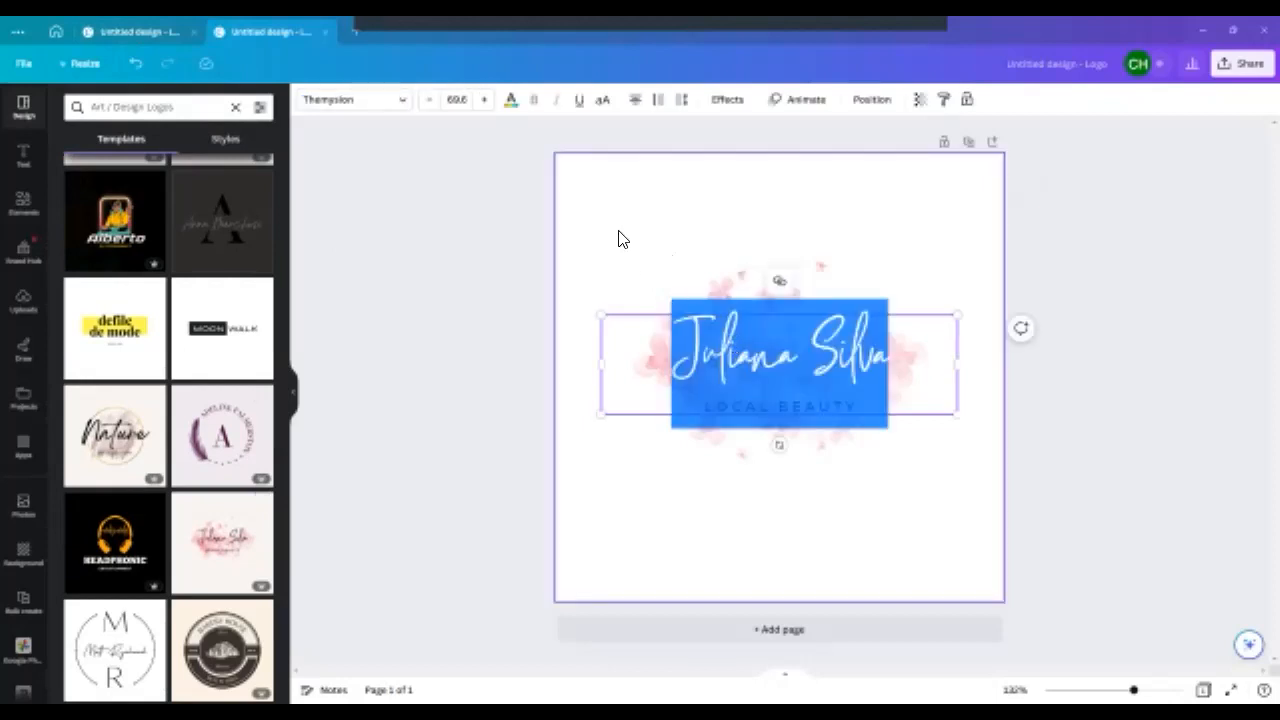
left_click(573, 208)
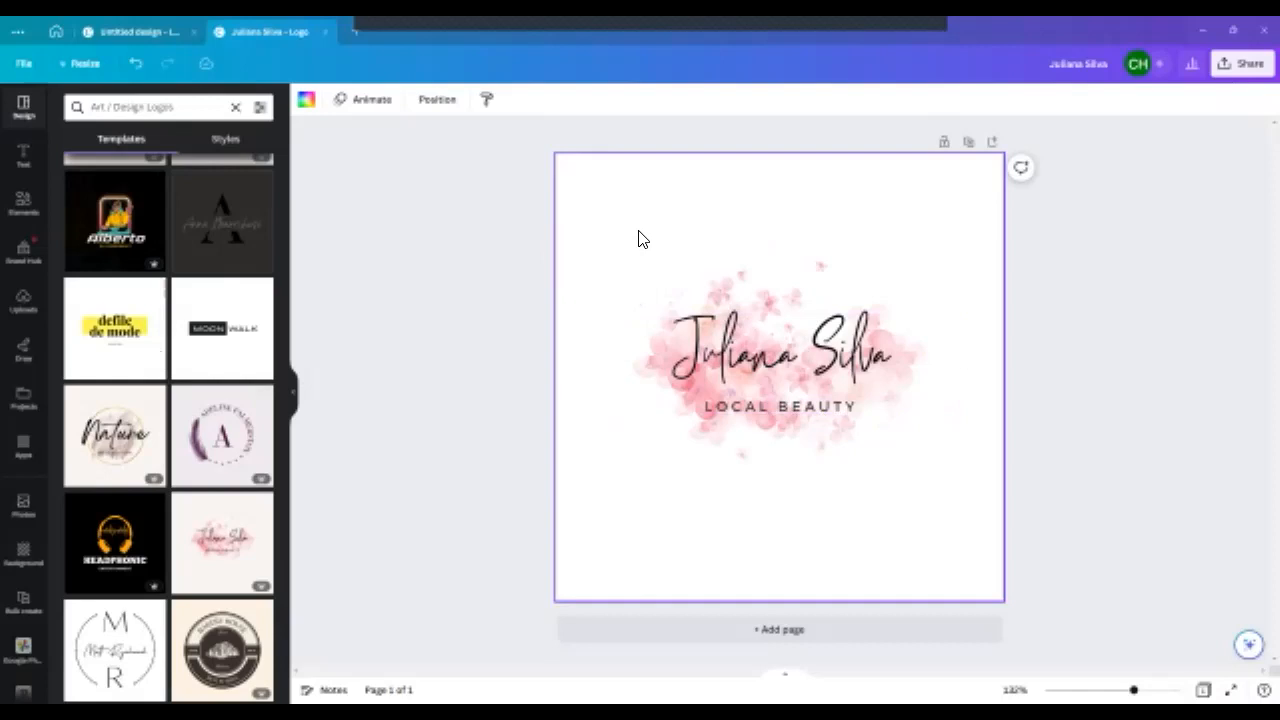
- Replace the script name with "Dynamic Expressions", widen its text box to fit one line and move it above the pink splash
left_click(756, 355)
left_click(755, 357)
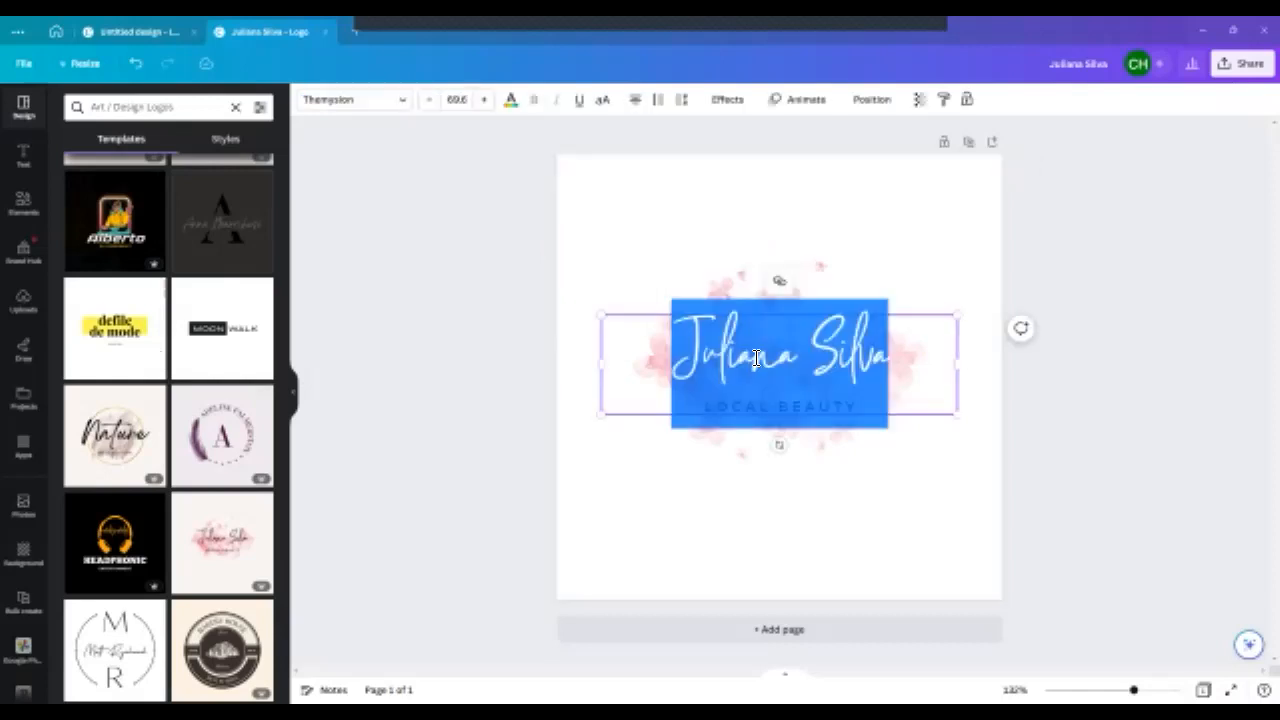
type("Dynamic ")
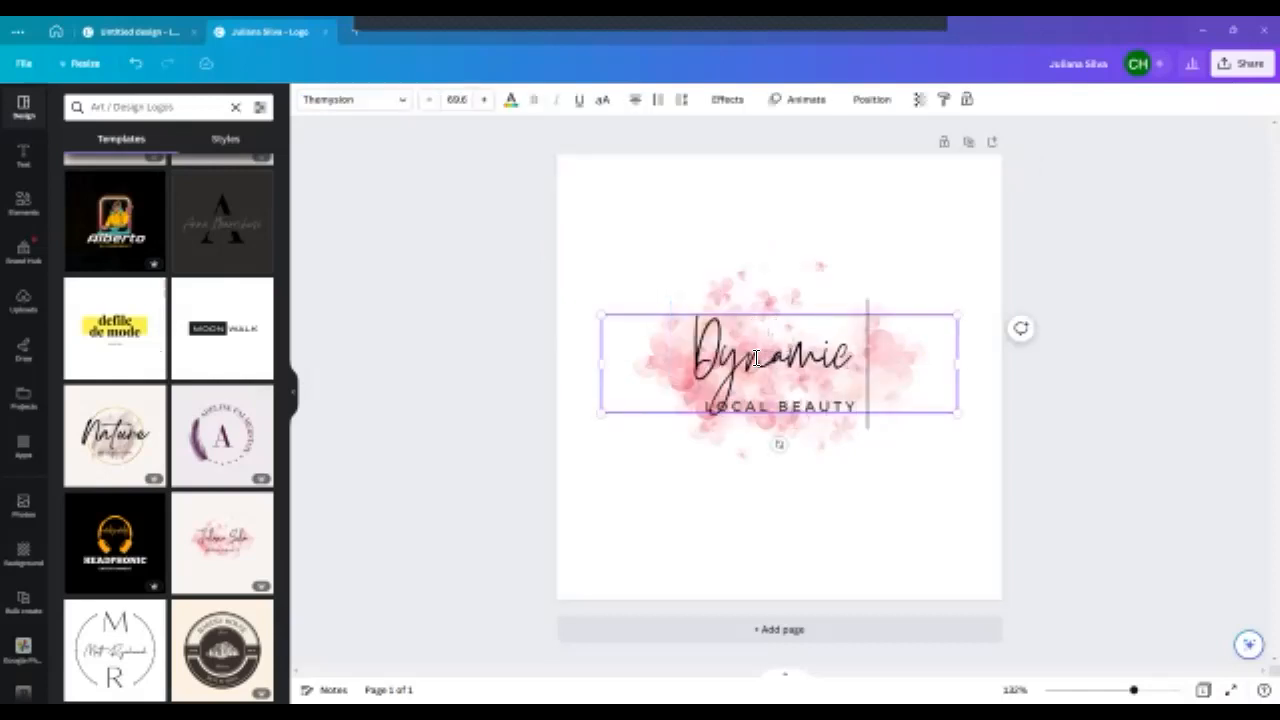
type("Expressions")
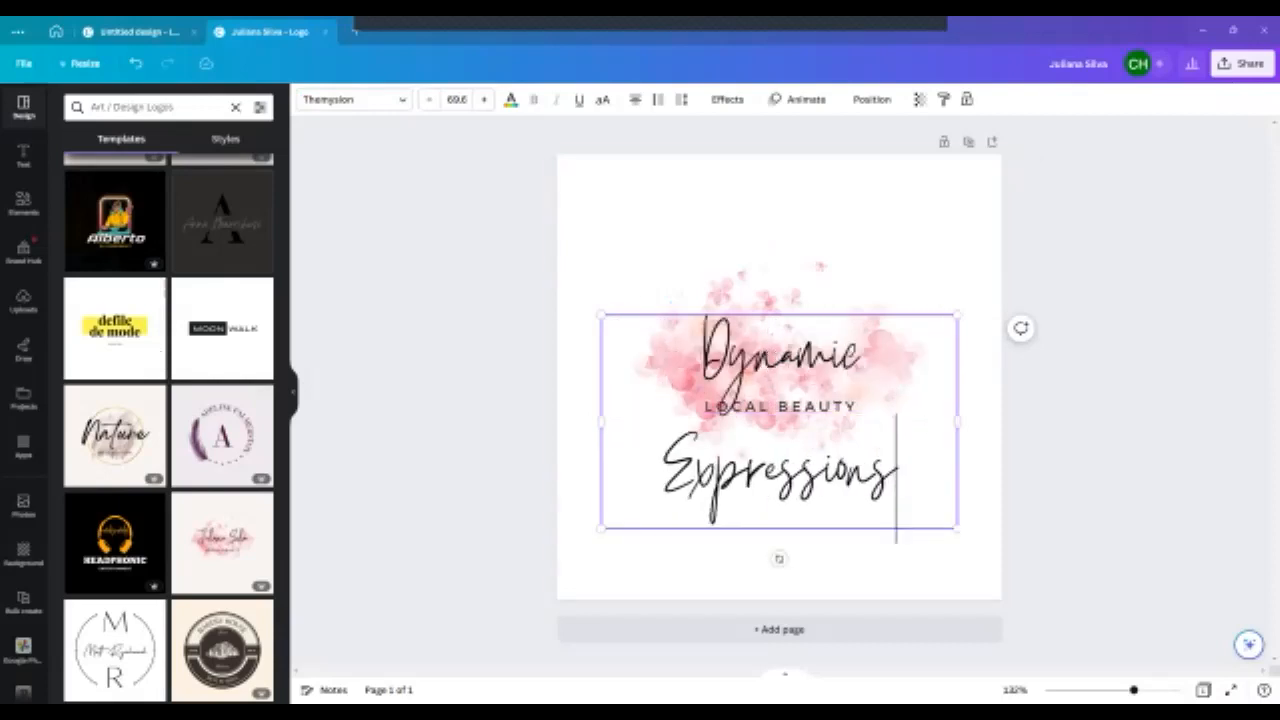
left_click_drag(957, 421, 1046, 421)
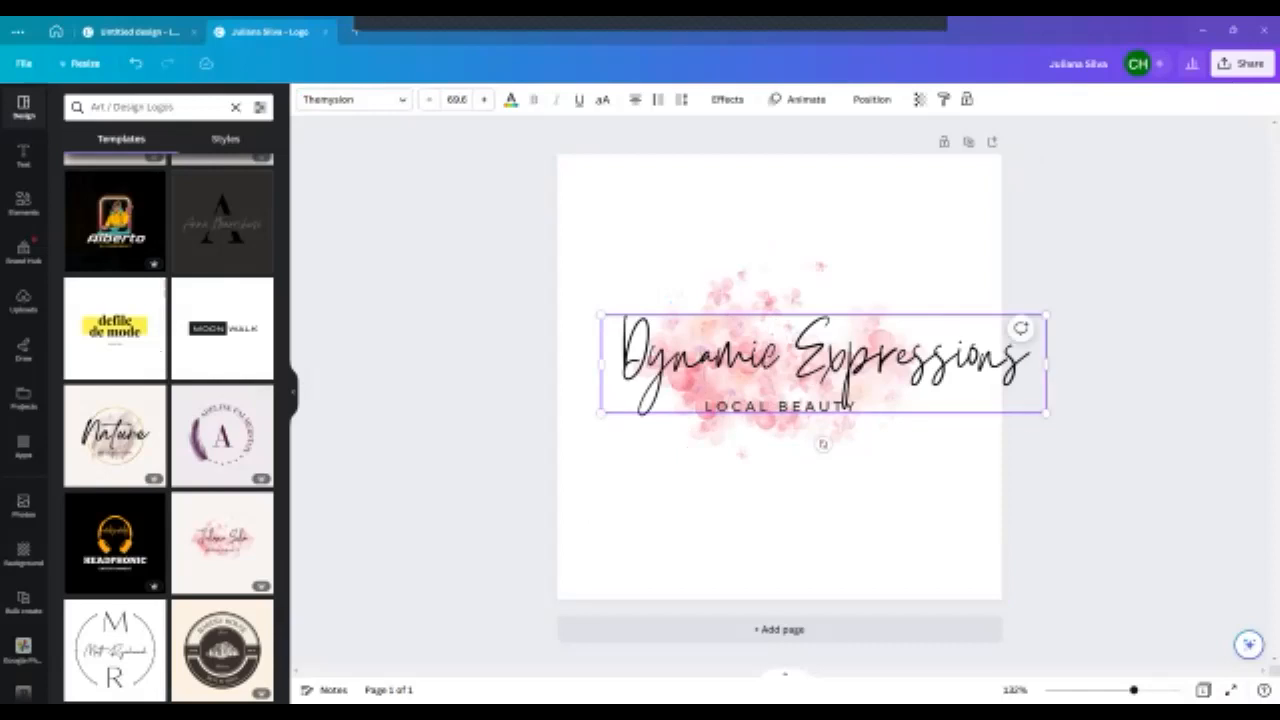
left_click_drag(822, 443, 774, 347)
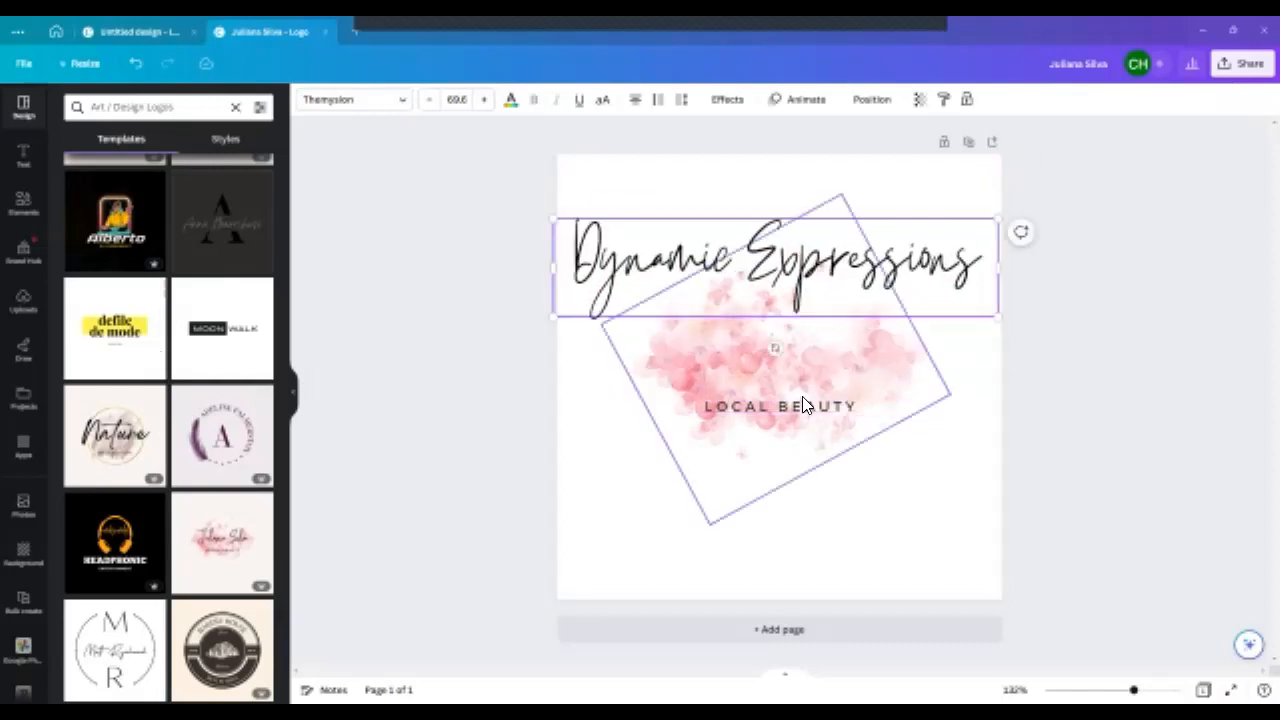
- Replace the "LOCAL BEAUTY" tagline with "AND DESIGNS"
left_click(802, 410)
left_click(802, 407)
type("A")
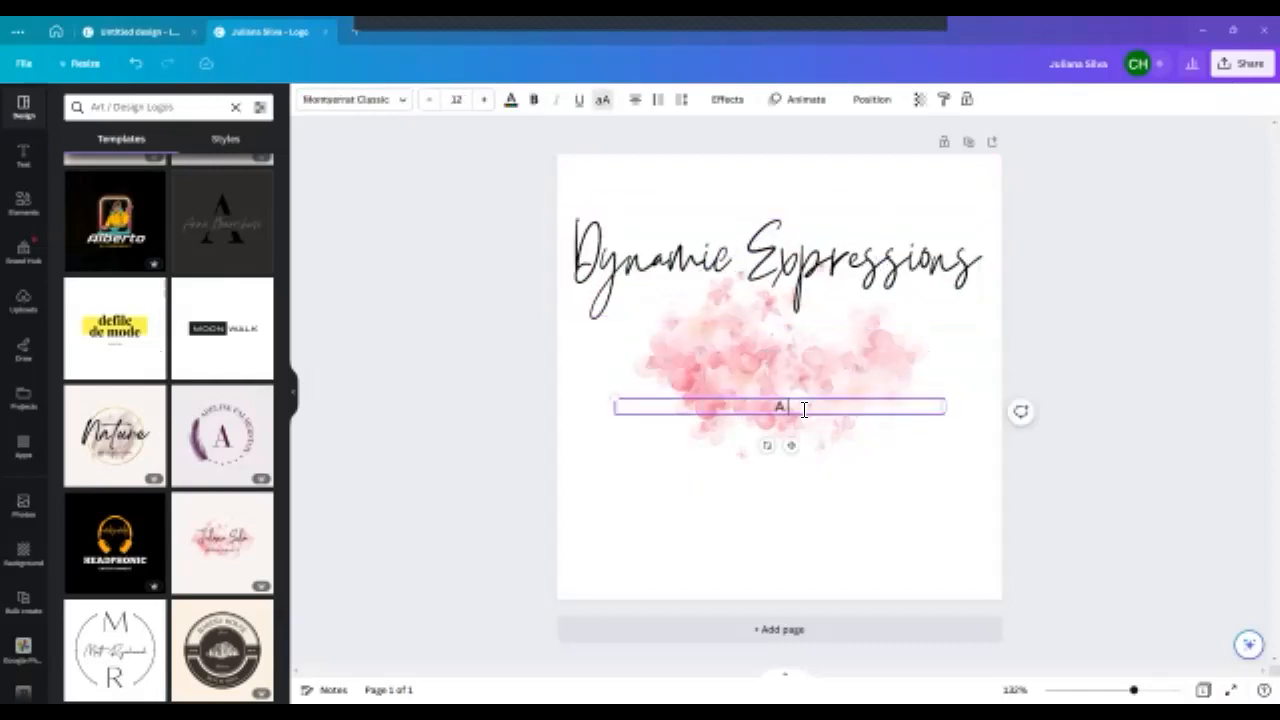
type("ND DESIGNS")
- Shrink the "Dynamic Expressions" heading to about size 47.1 and place it over the pink splash just above the tagline
left_click(778, 320)
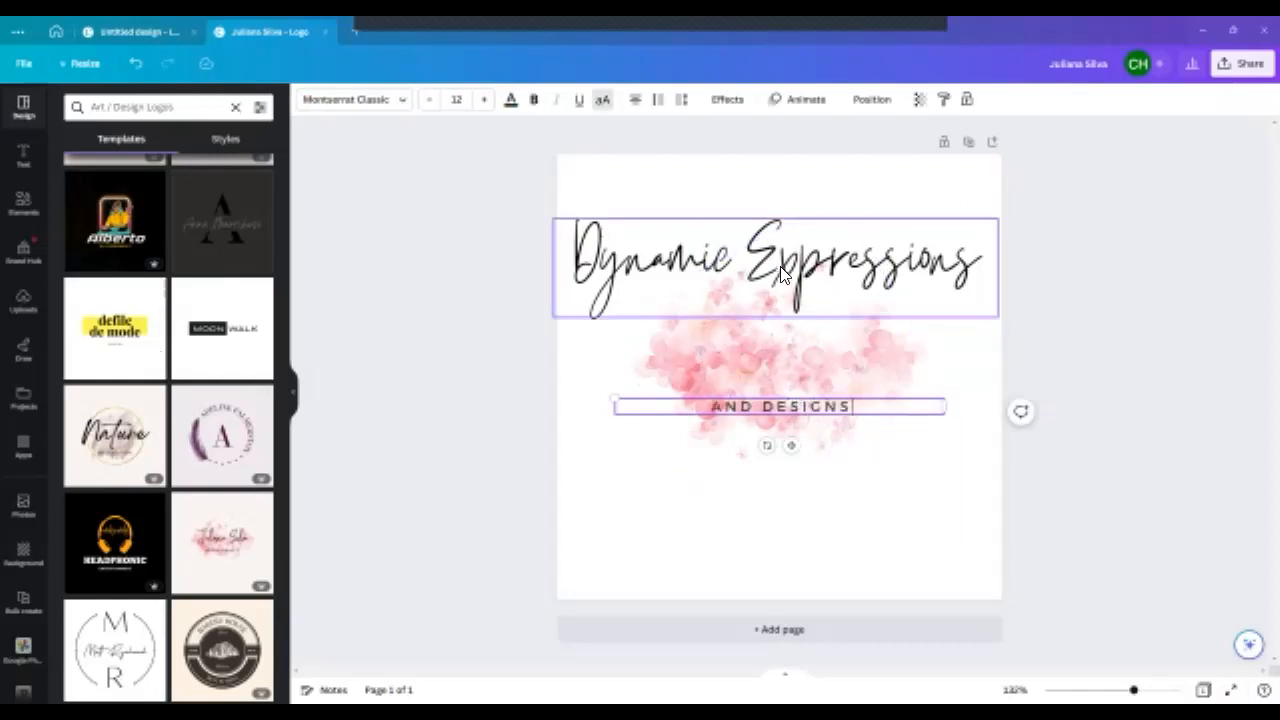
left_click_drag(779, 319, 779, 384)
left_click_drag(997, 286, 820, 323)
left_click_drag(718, 358, 829, 357)
left_click_drag(913, 323, 948, 317)
left_click_drag(856, 361, 834, 385)
- Shrink the "AND DESIGNS" tagline to about size 9.5, position it just below the heading and make it bold
left_click(822, 410)
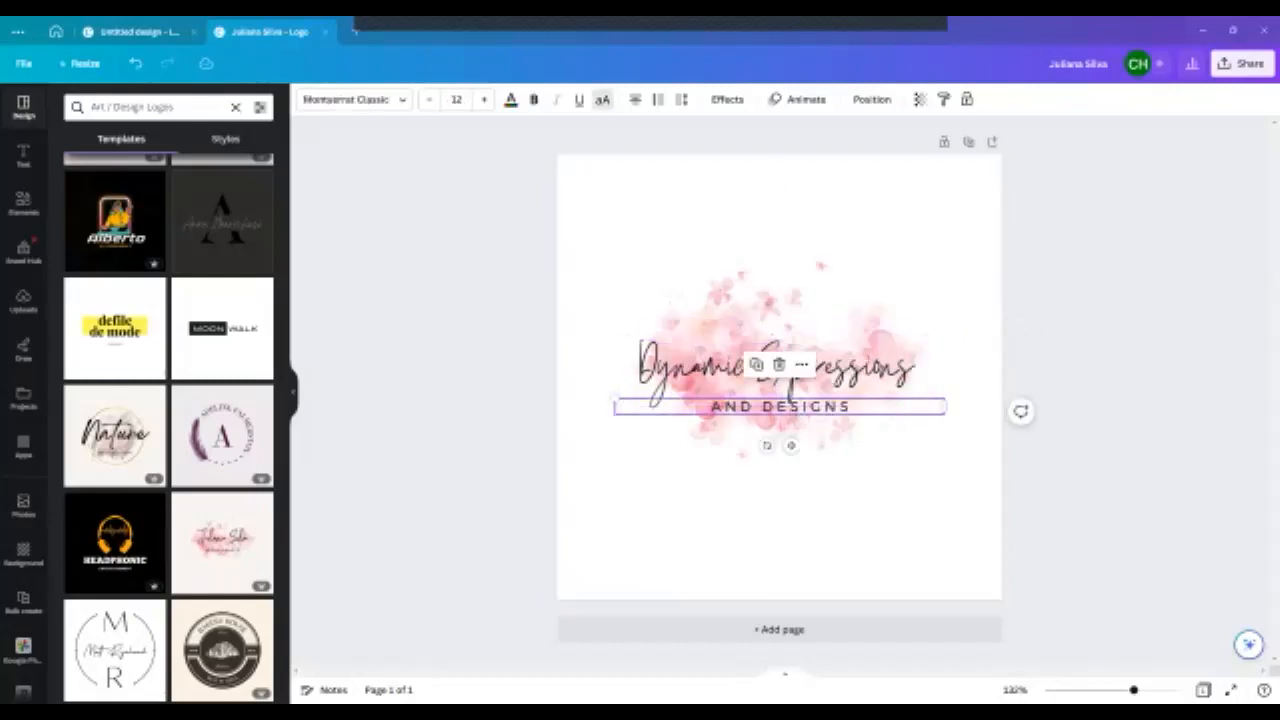
left_click_drag(615, 399, 684, 402)
left_click_drag(856, 405, 820, 414)
left_click(536, 102)
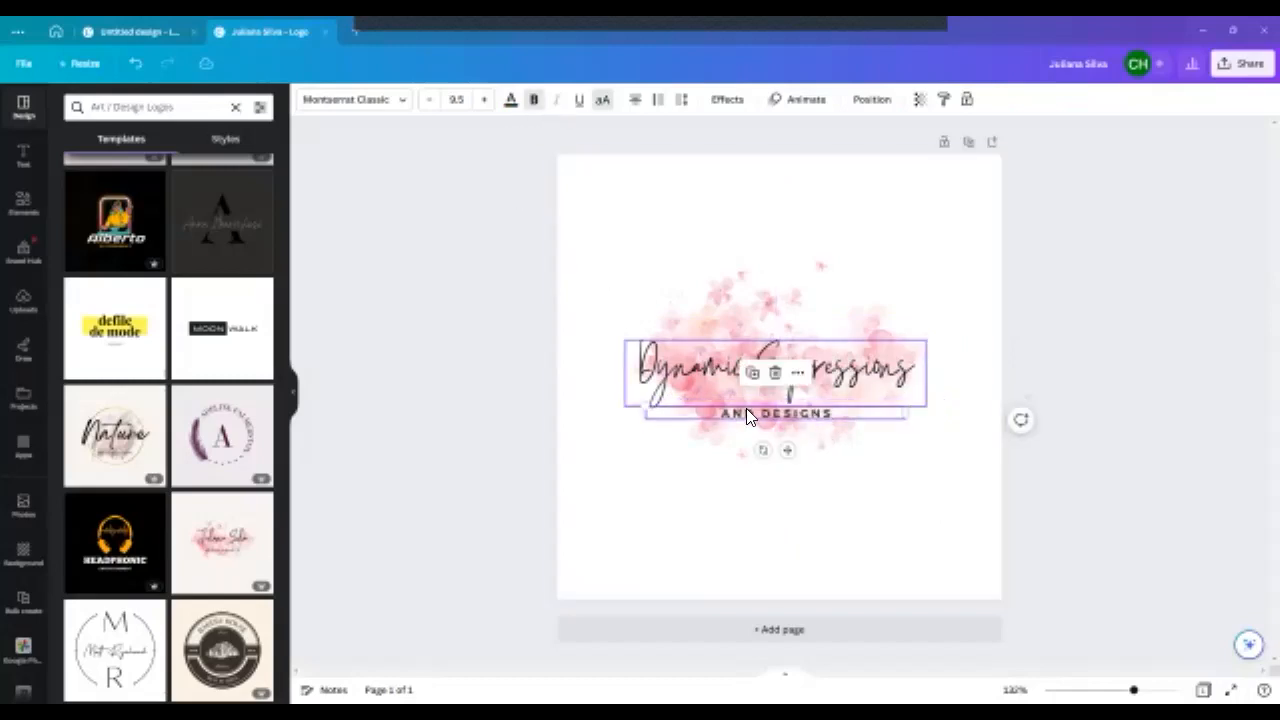
- Move the "Dynamic Expressions" heading slightly up from the tagline and set its font to Lovelace Text
left_click(712, 375)
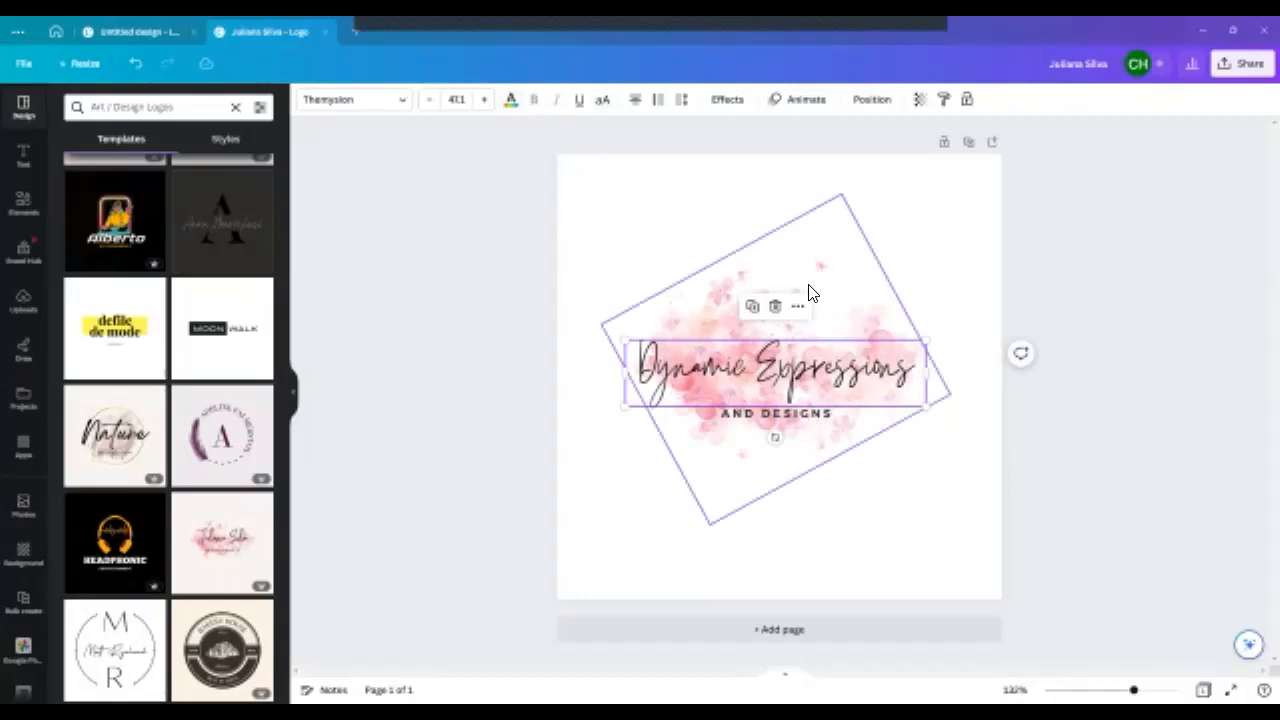
left_click_drag(798, 368, 778, 352)
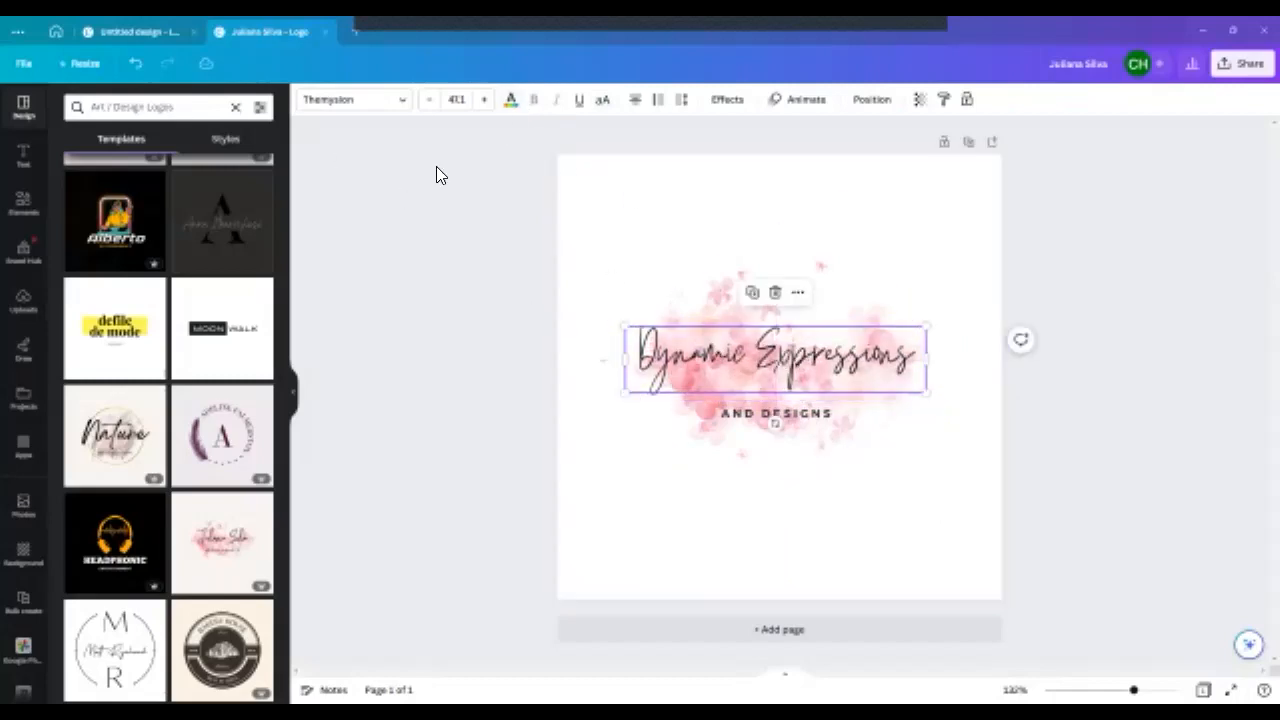
left_click(400, 111)
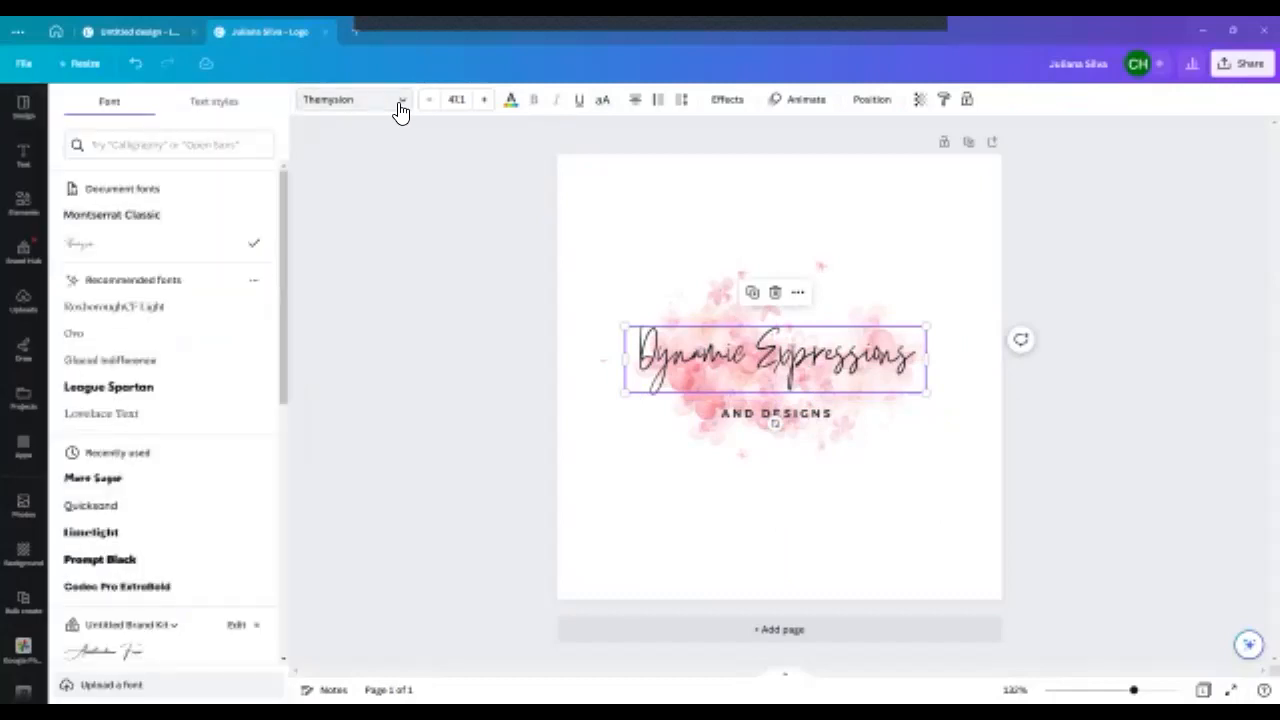
scroll(229, 400, "down", 3)
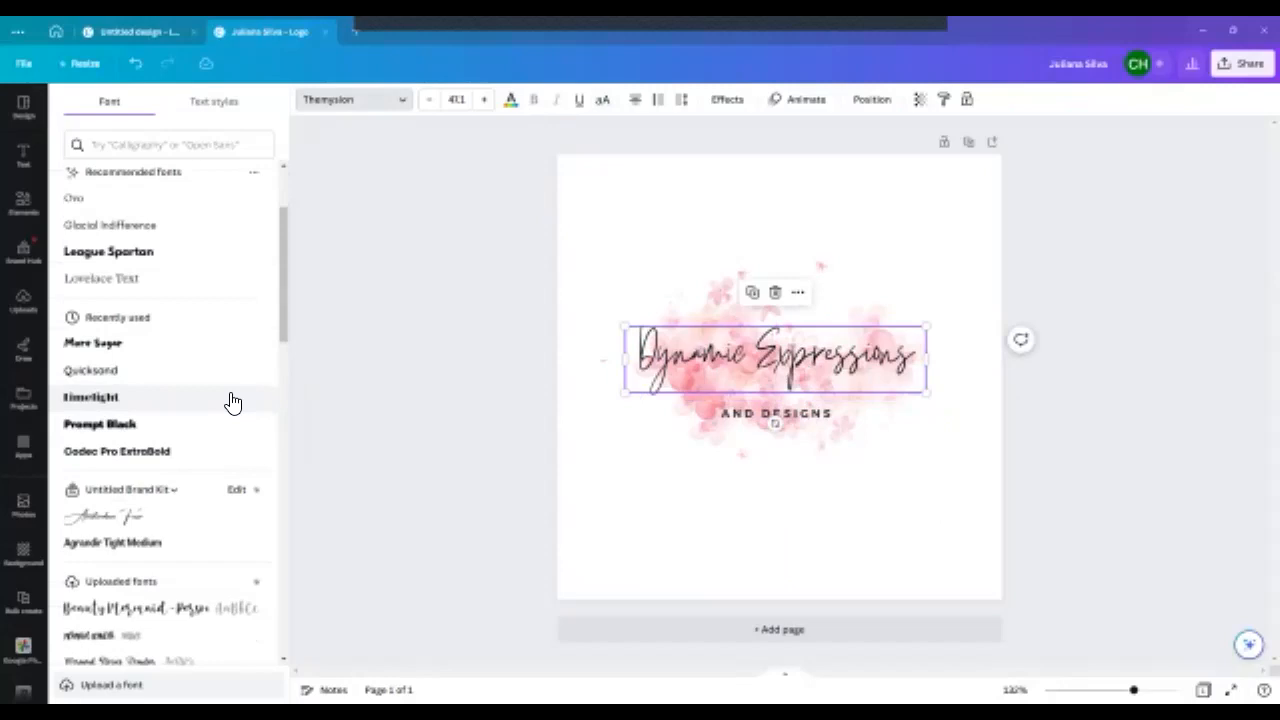
scroll(229, 380, "down", 1)
scroll(234, 320, "up", 5)
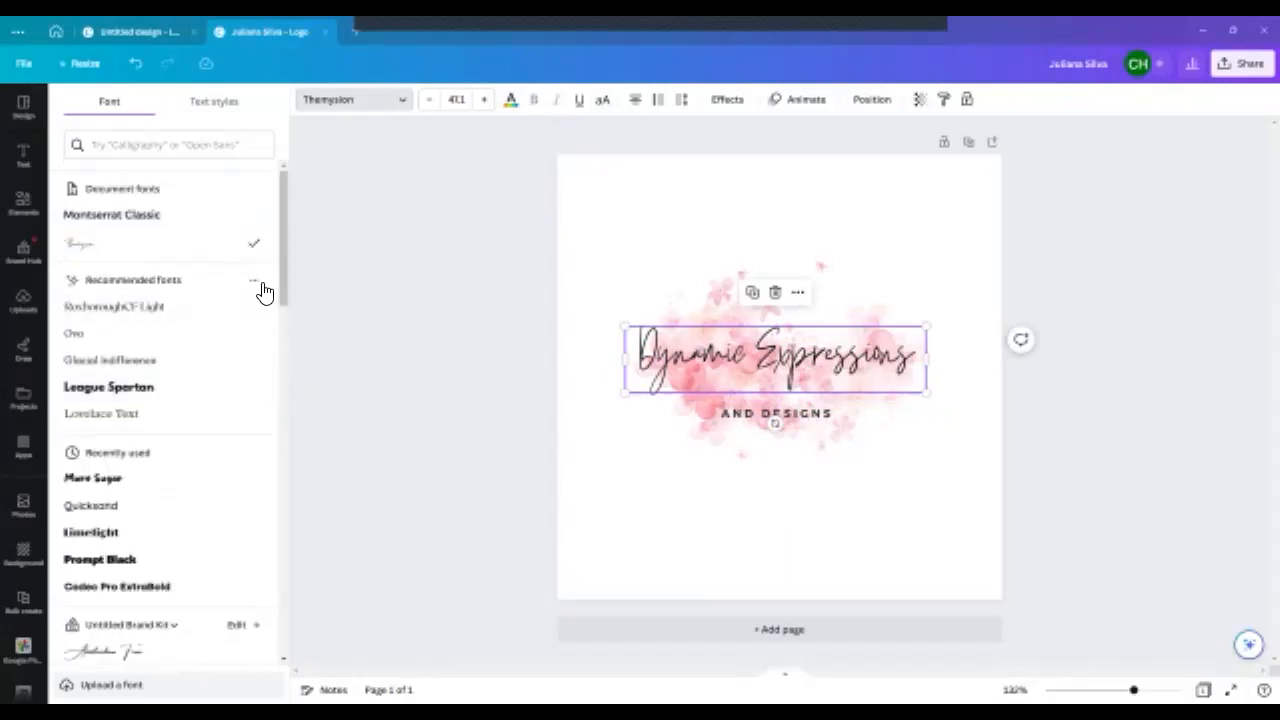
left_click(213, 428)
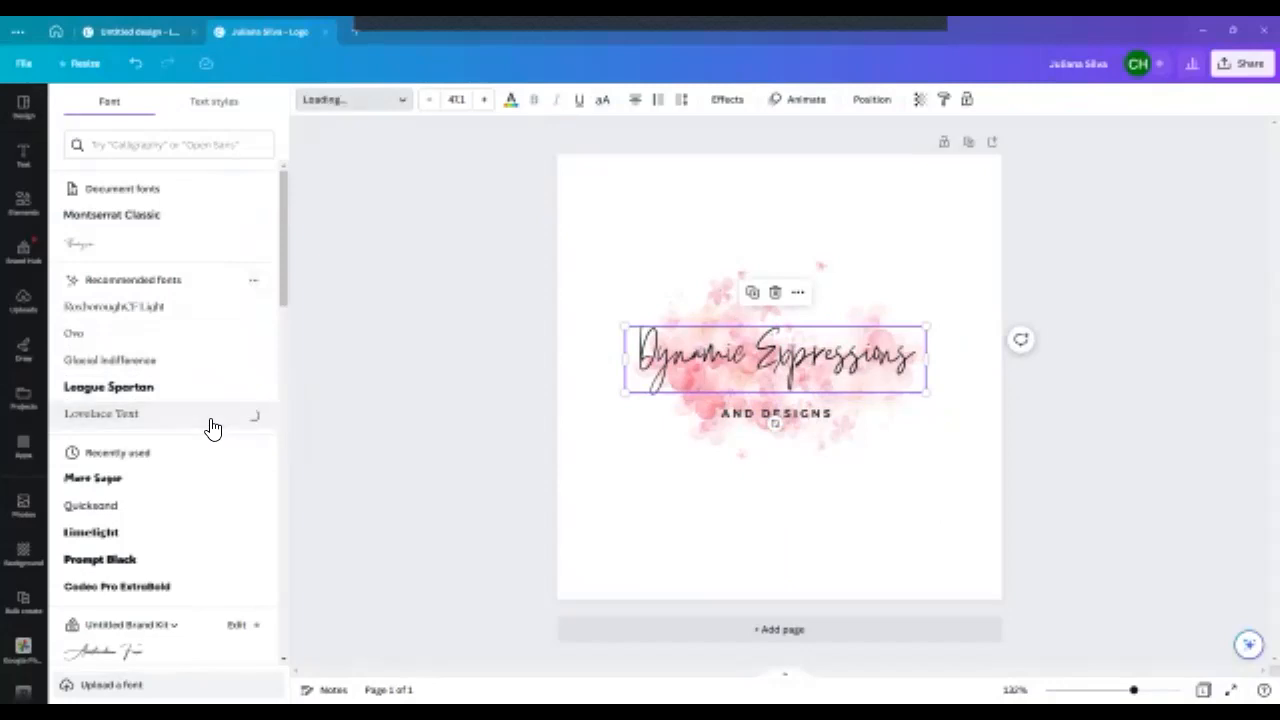
- Search the fonts for "love" and set the "AND DESIGNS" tagline's font to Lovelace Text
left_click(750, 414)
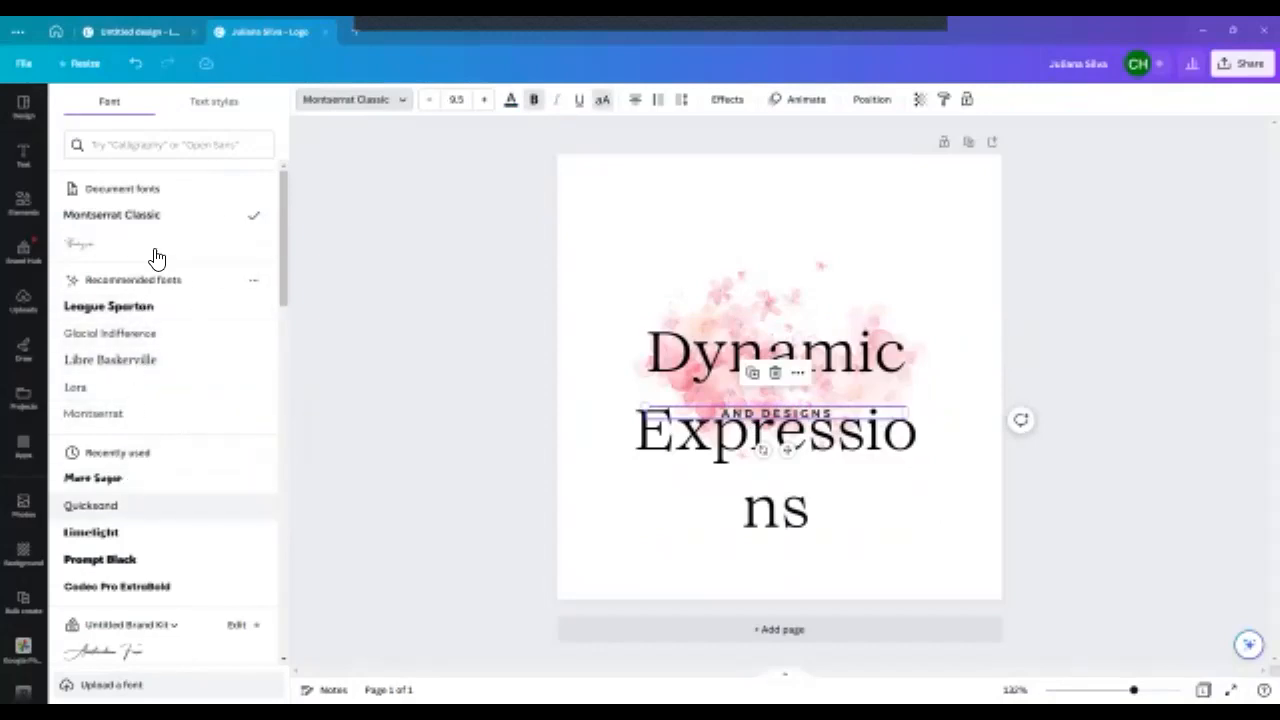
left_click(146, 148)
type("love")
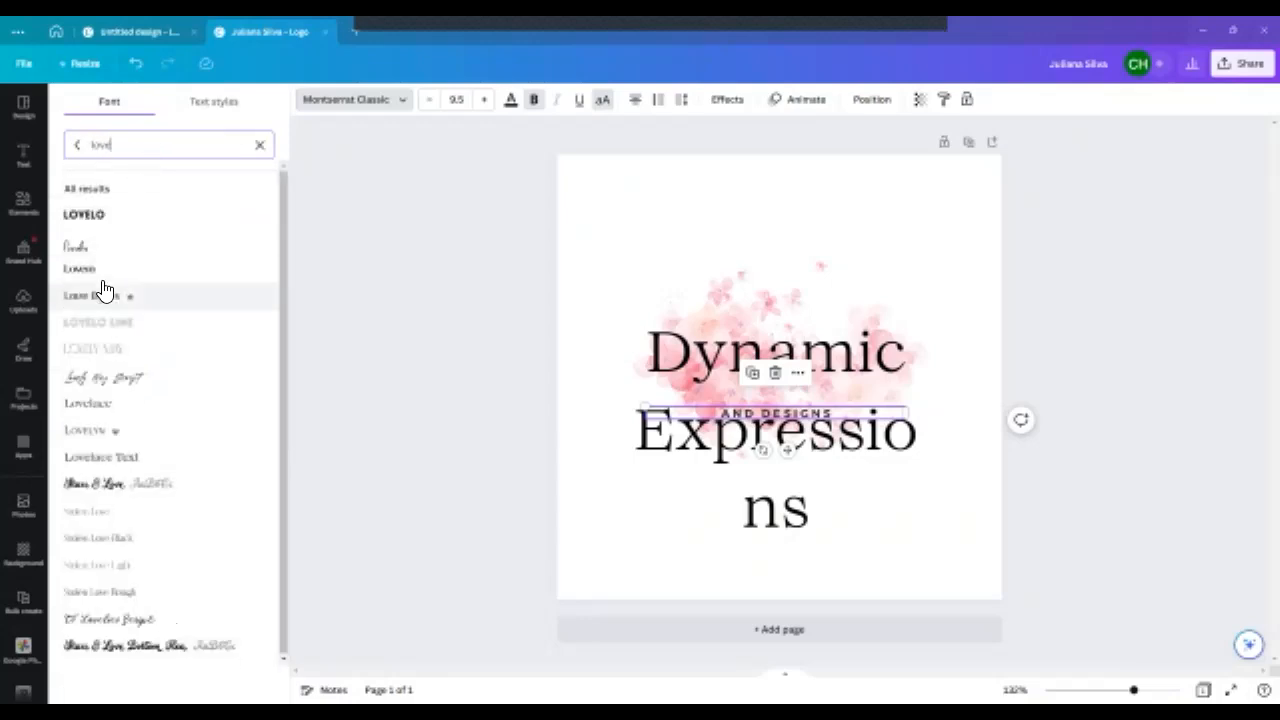
left_click(127, 412)
left_click(110, 462)
- Move the "Dynamic Expressions" heading up to the page's upper edge, clear of the tagline
left_click(826, 380)
left_click(827, 447)
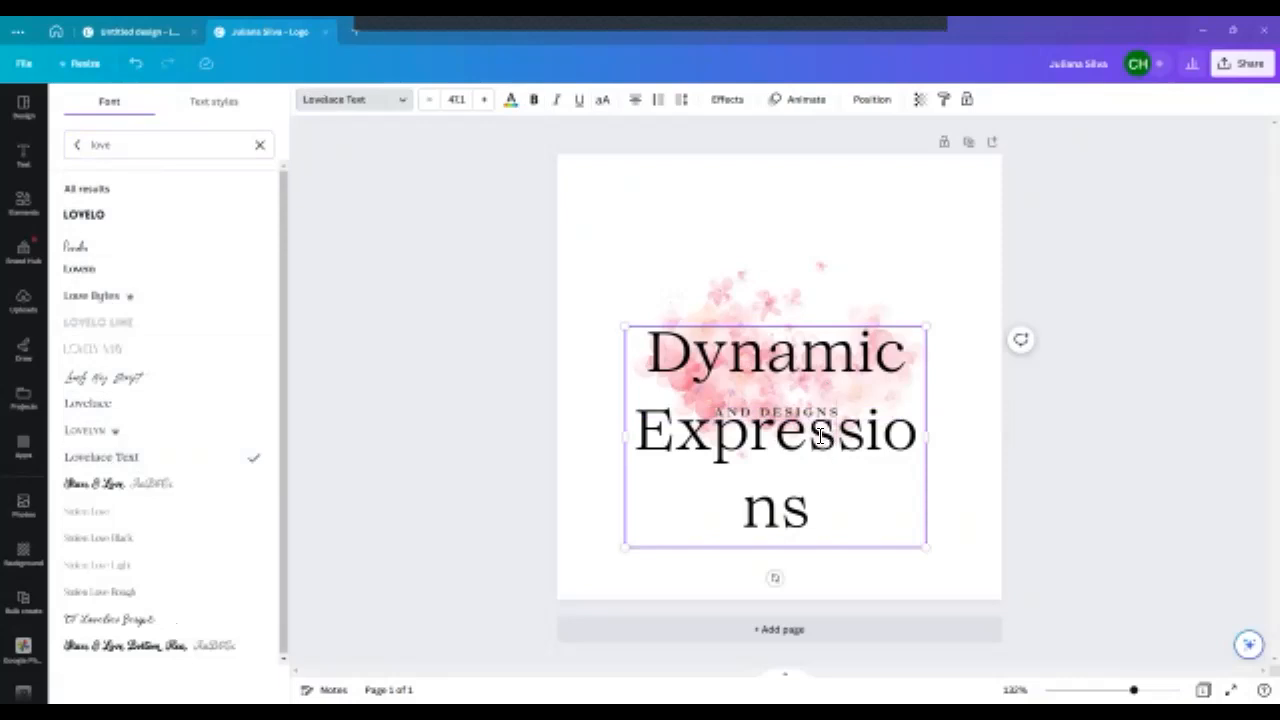
left_click(811, 422)
left_click_drag(793, 327, 810, 145)
- Filter the fonts to the Handwriting style and set the "Dynamic Expressions" heading's font to Sigher
left_click(768, 414)
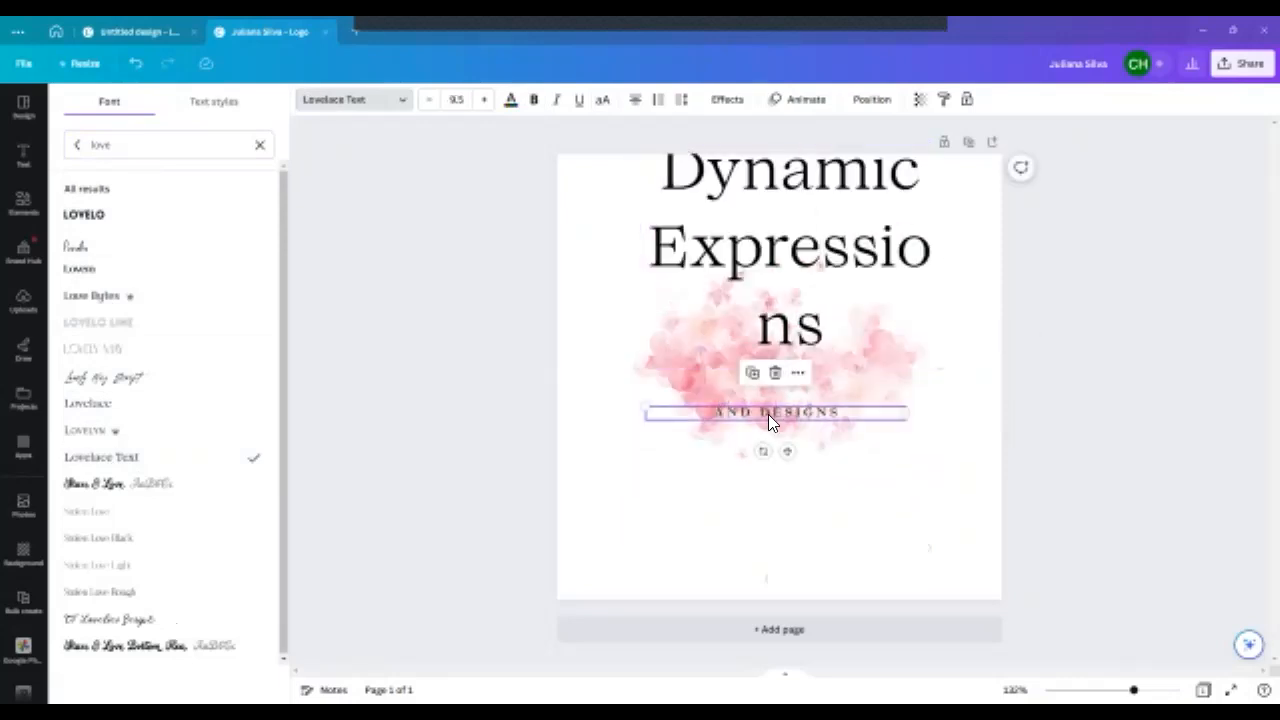
left_click(782, 310)
double_click(782, 265)
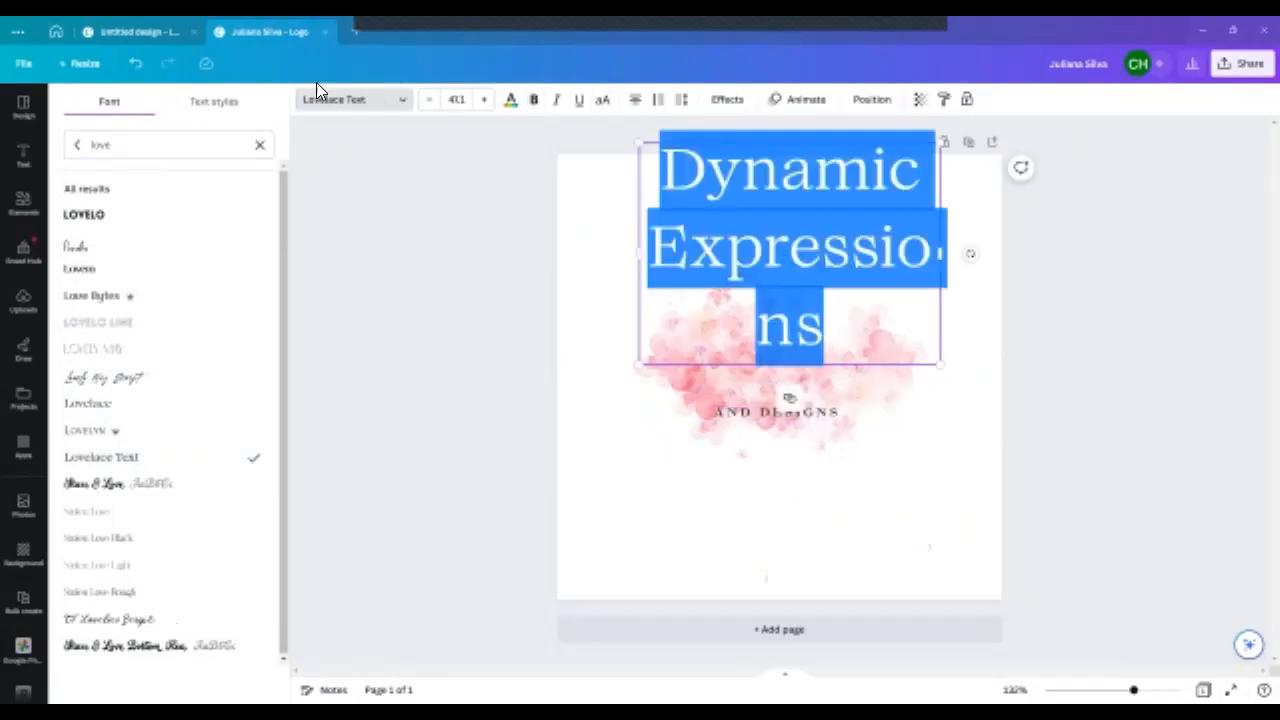
left_click(404, 102)
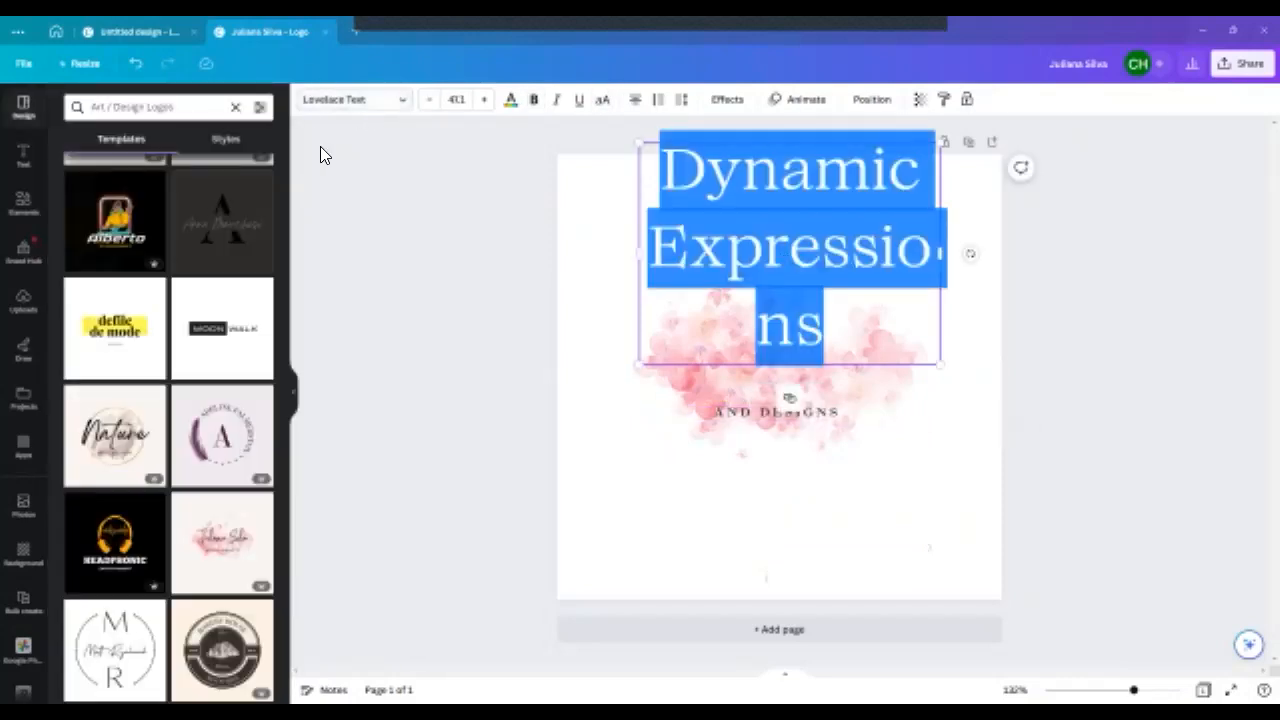
left_click(378, 104)
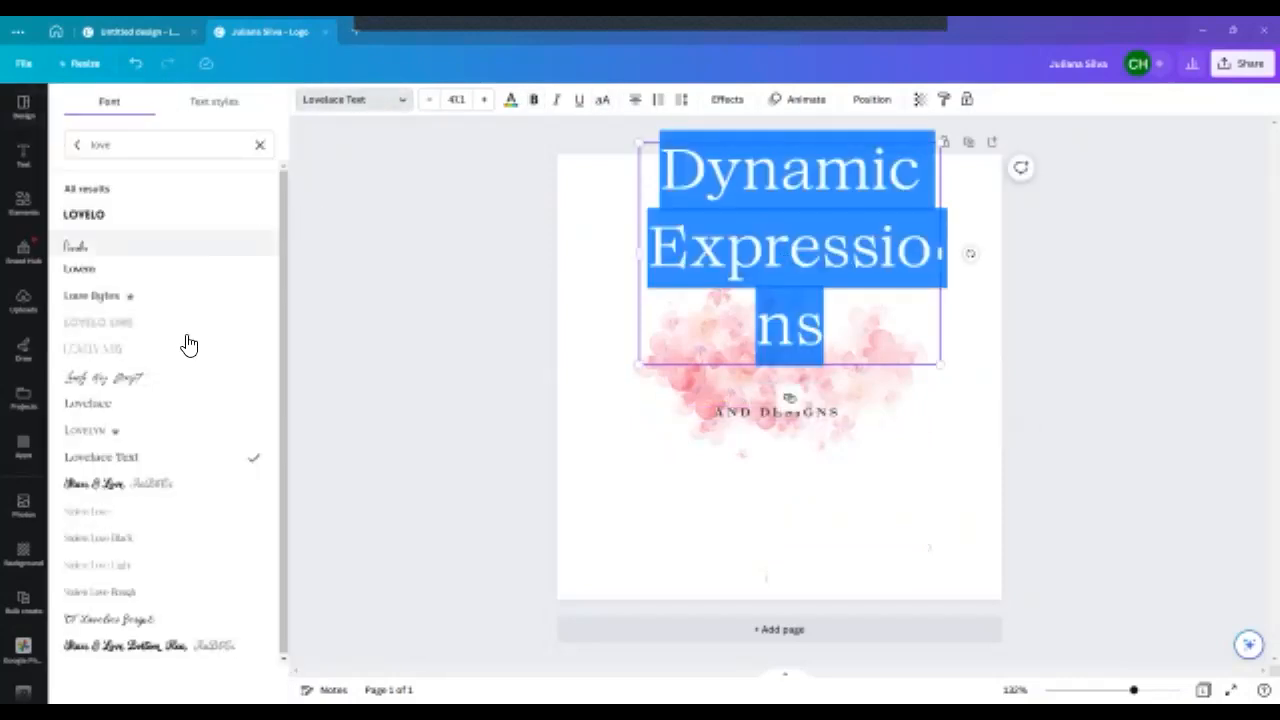
left_click(259, 145)
left_click(122, 188)
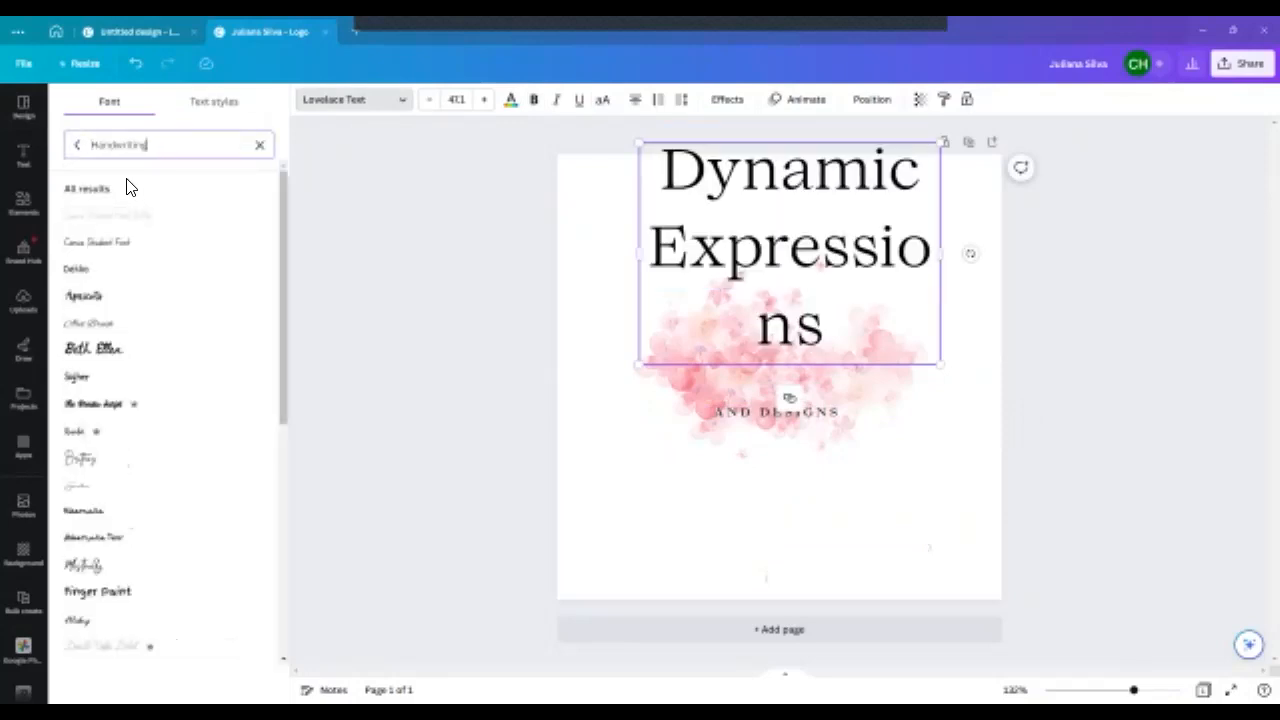
left_click(107, 376)
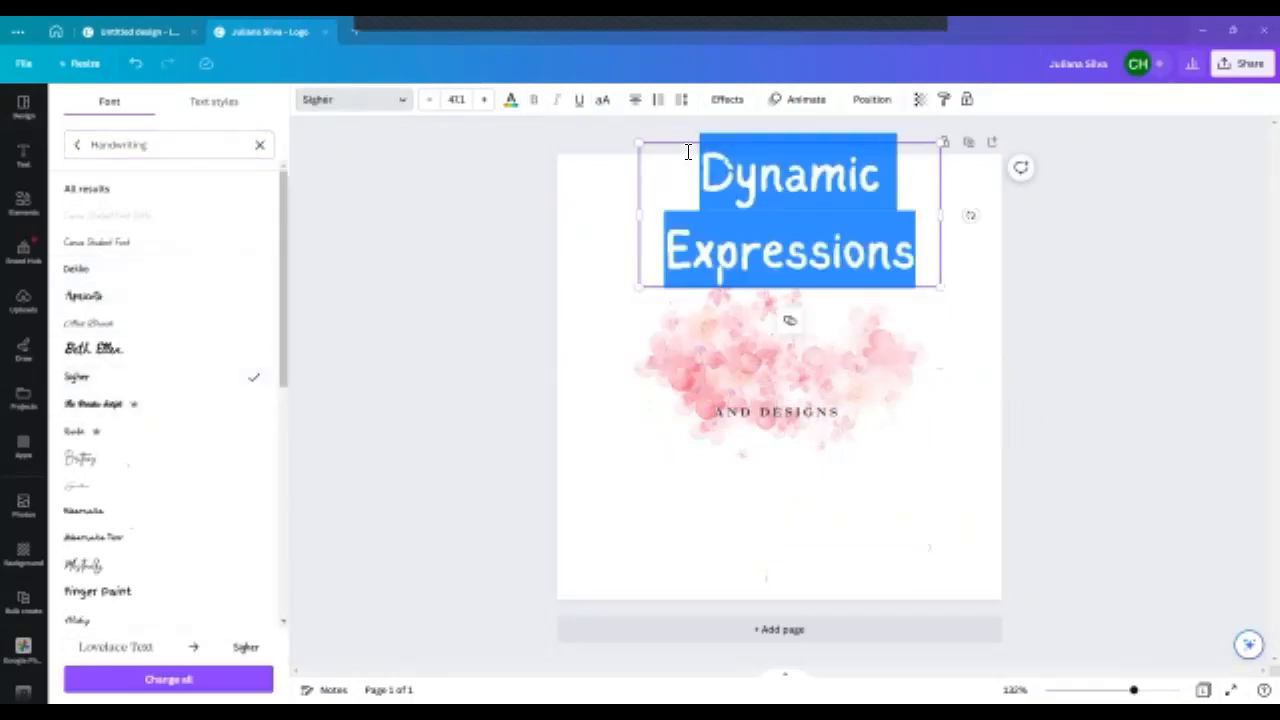
- Set the heading's font to Rumba, widen its text box to fit one line and place it over the watercolor above the tagline
left_click_drag(688, 148, 660, 260)
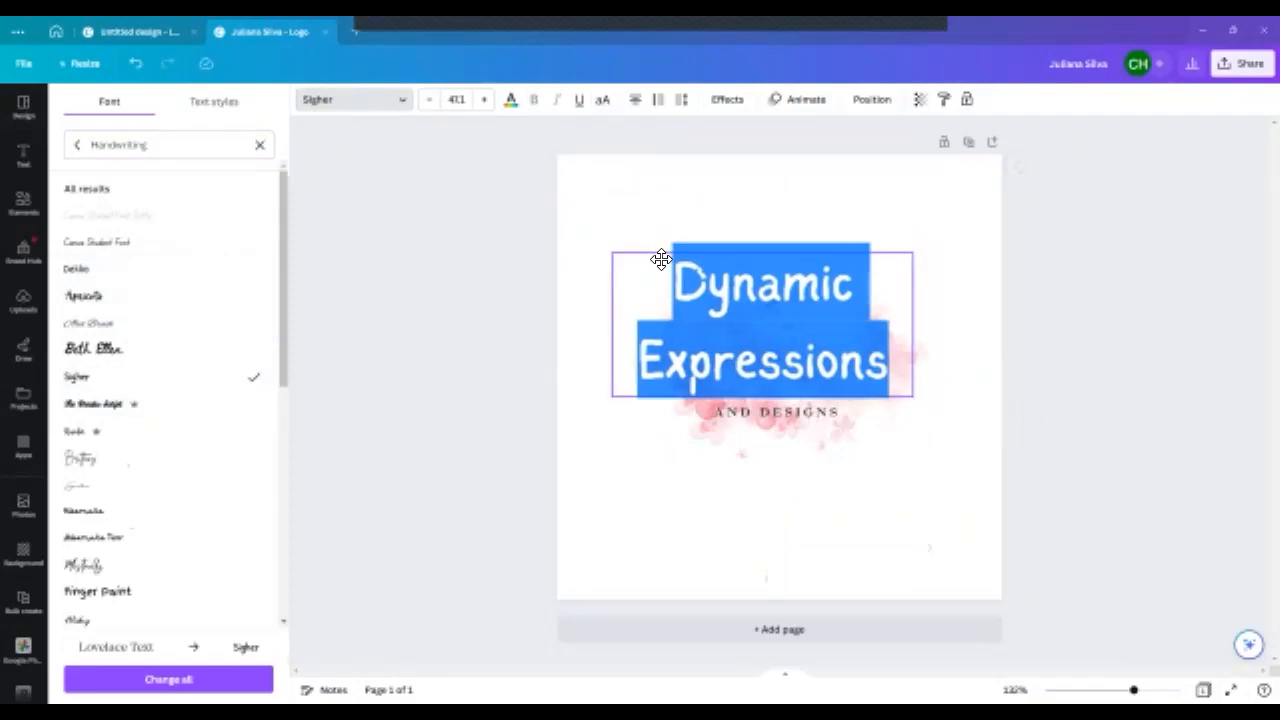
left_click(72, 440)
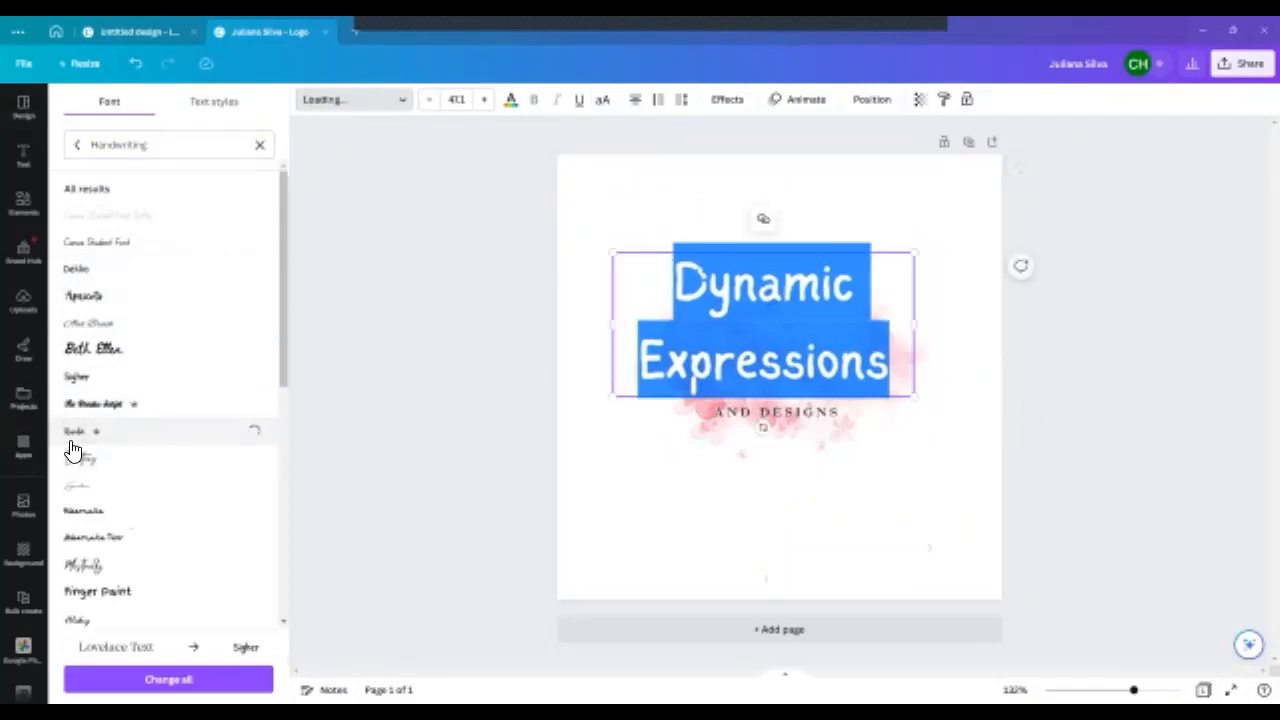
left_click_drag(616, 329, 566, 329)
left_click_drag(660, 257, 694, 326)
left_click(657, 286)
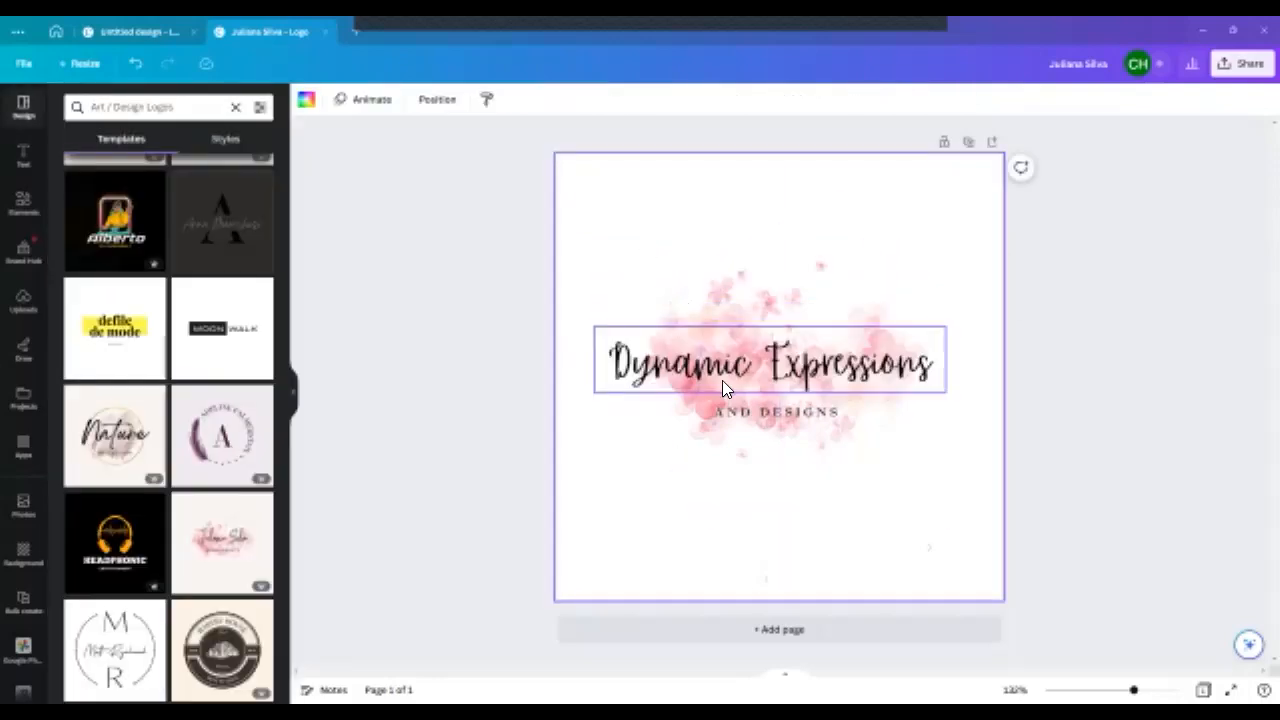
- Duplicate the "Dynamic Expressions" heading and move the copy into the blank area above the watercolor
left_click(660, 385)
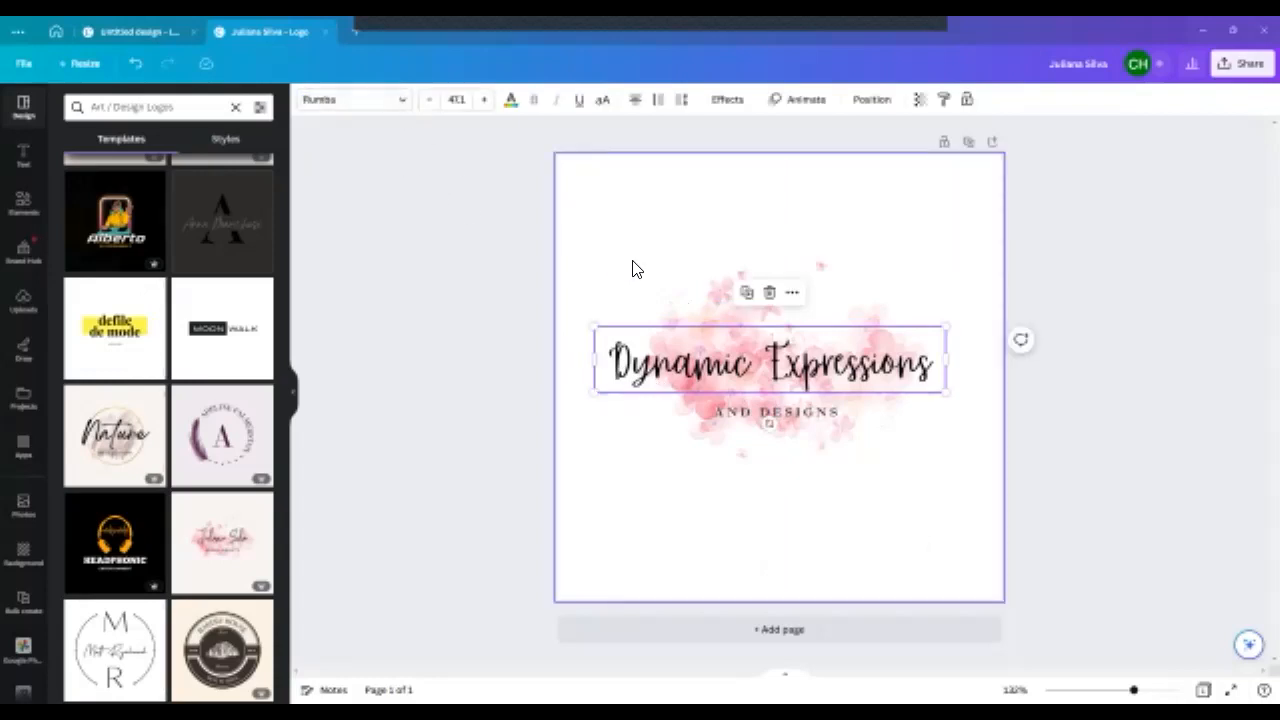
right_click(658, 358)
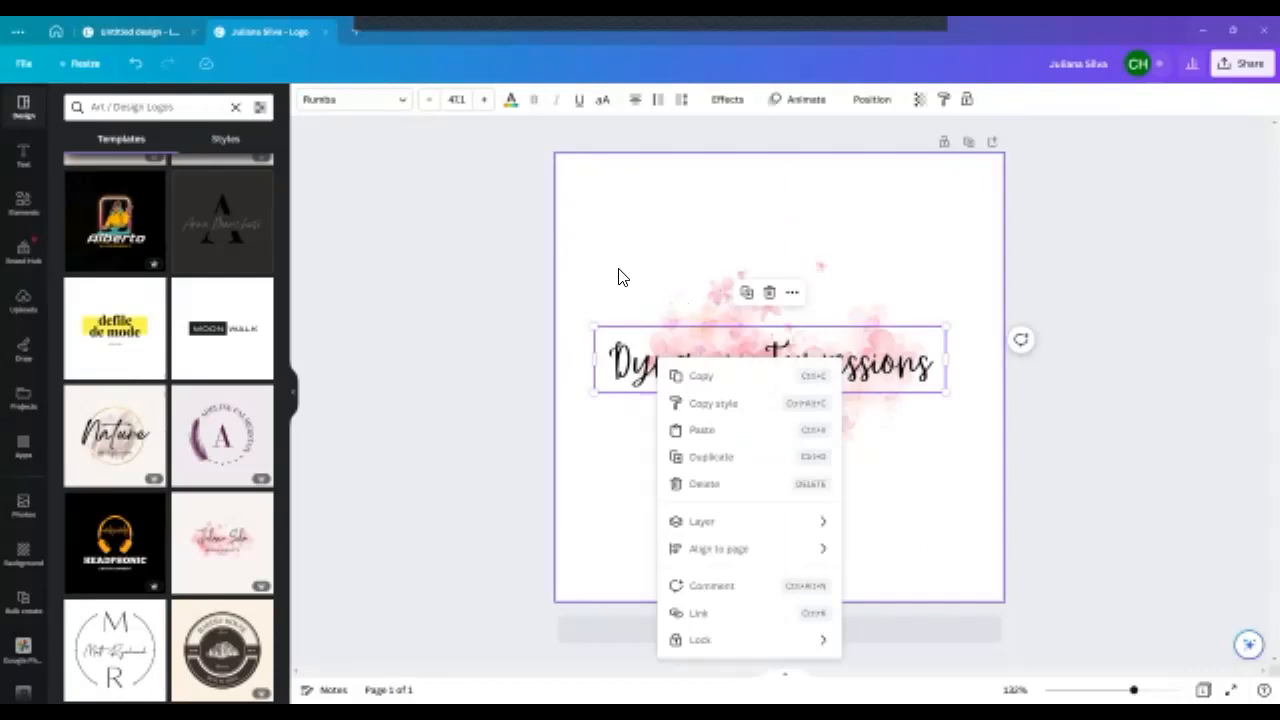
left_click(712, 378)
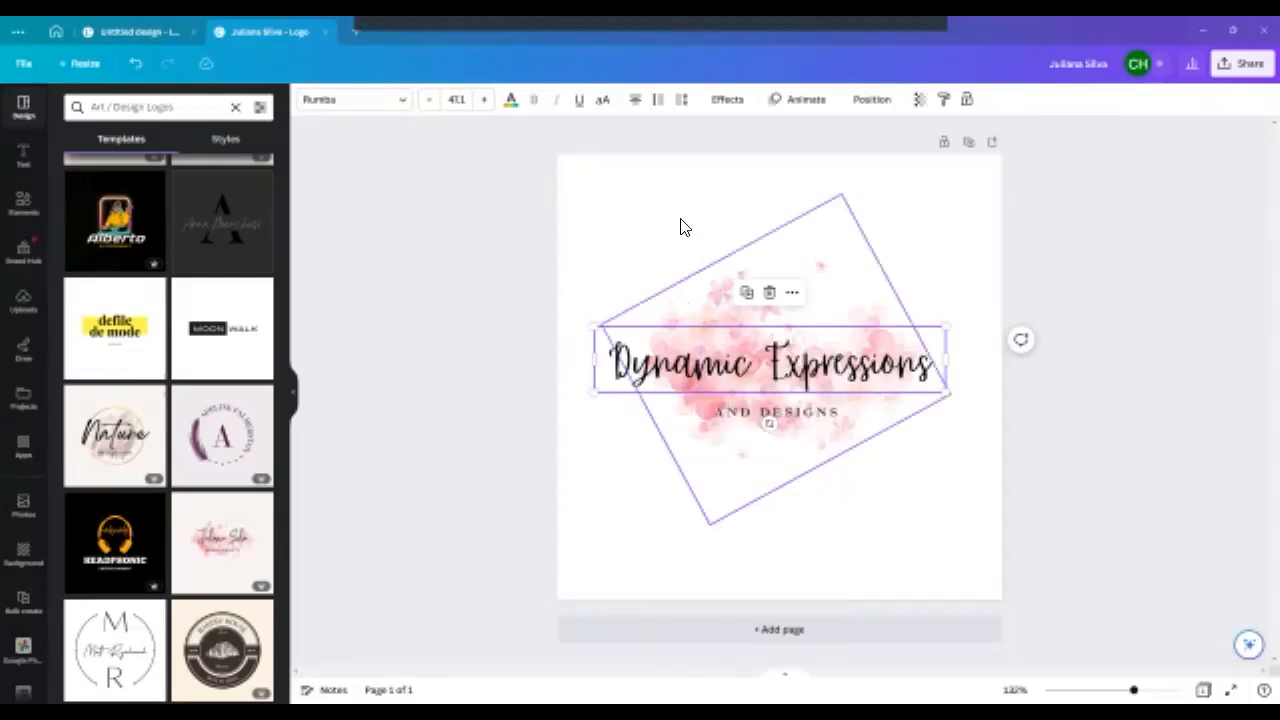
left_click(682, 226)
key("ctrl+v")
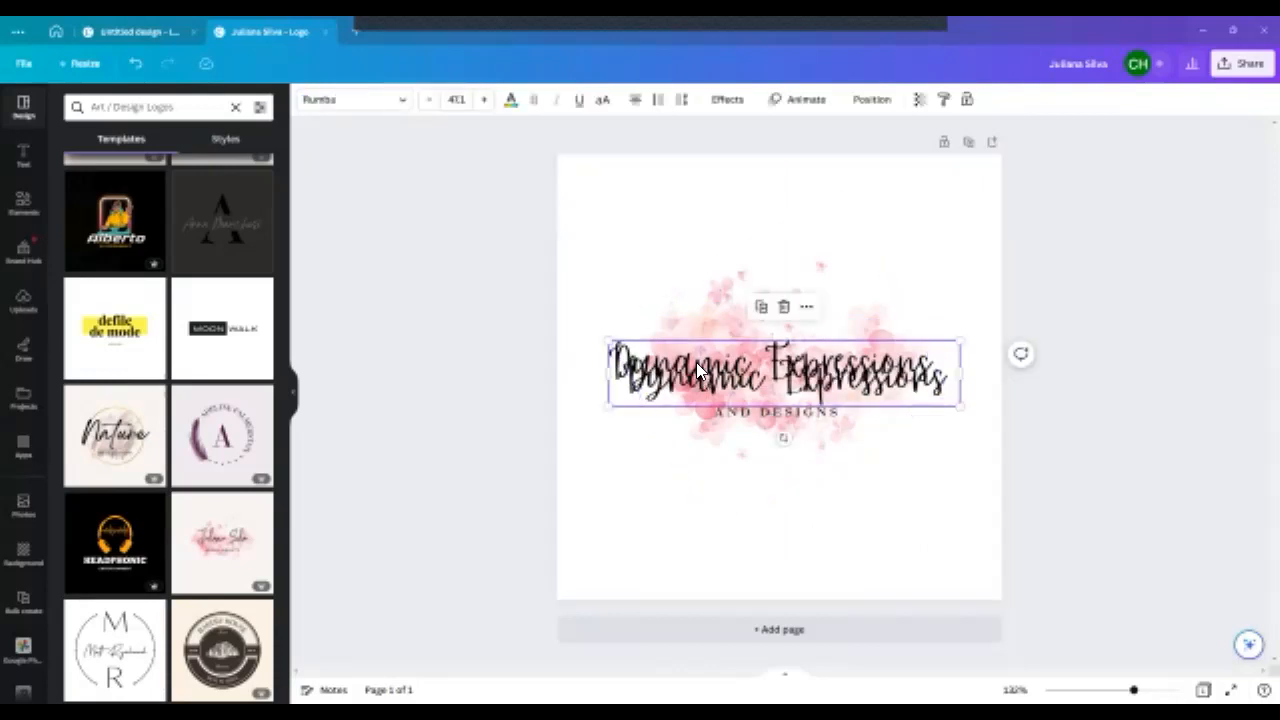
left_click_drag(690, 346, 688, 198)
- Try the handwriting fonts Finger Paint, Bright Sunshine and Amsterdam One on the original heading over the watercolor
left_click(660, 350)
left_click(360, 101)
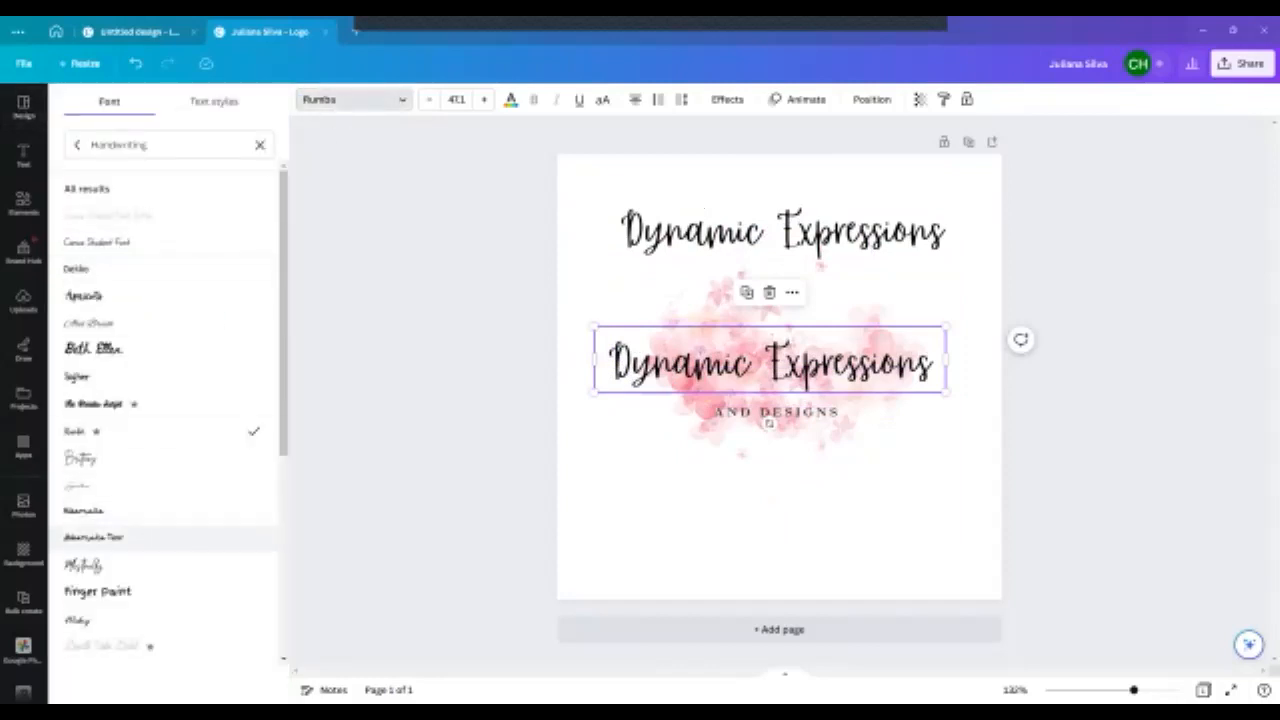
left_click(97, 591)
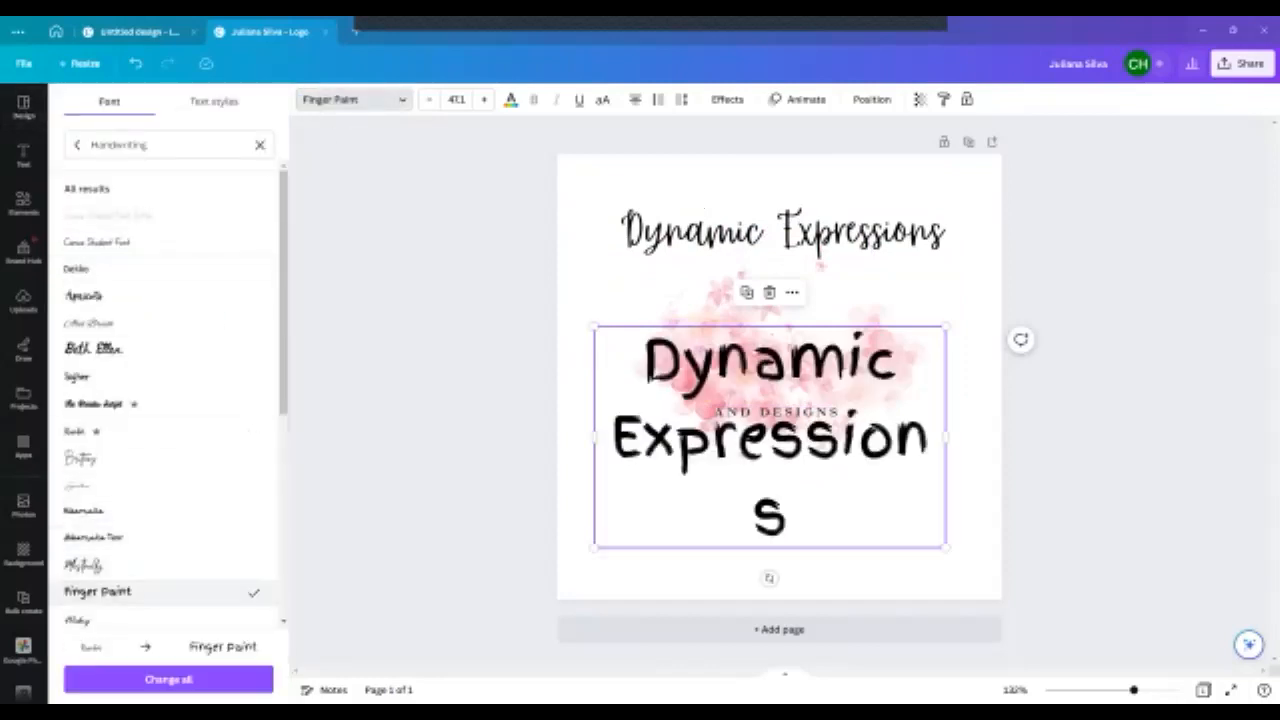
scroll(175, 483, "down", 3)
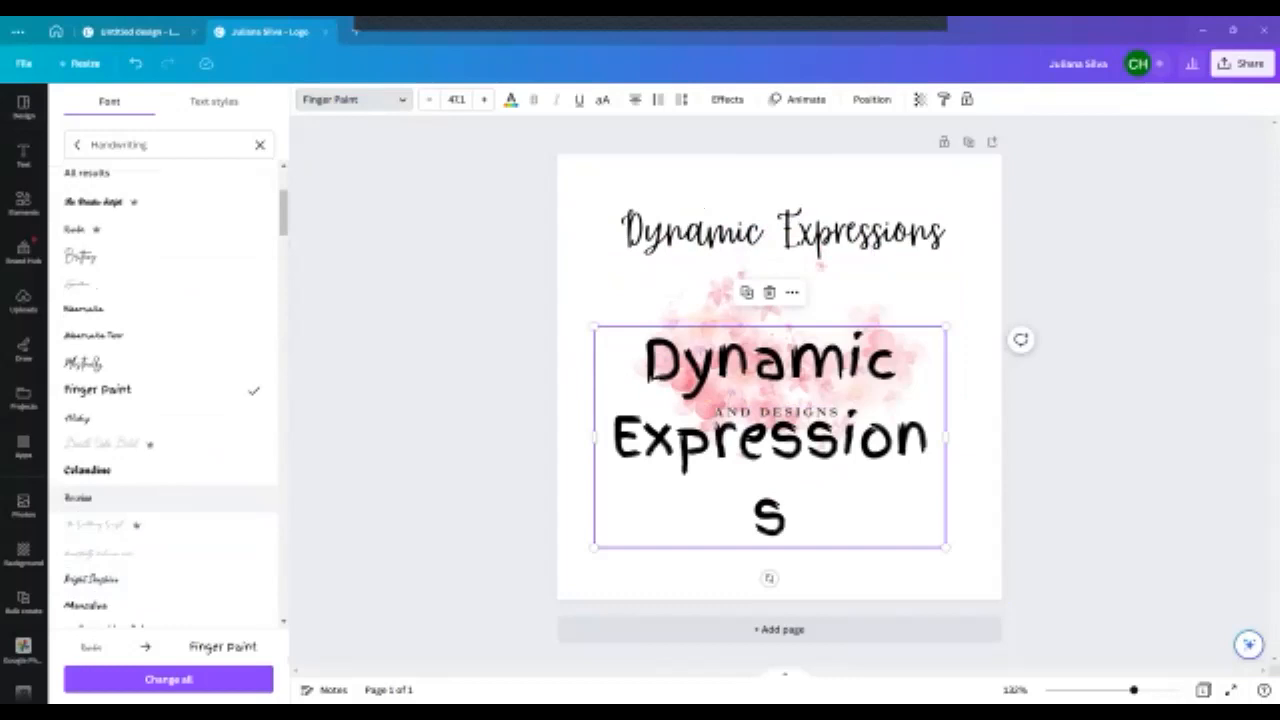
left_click(95, 579)
scroll(120, 585, "down", 1)
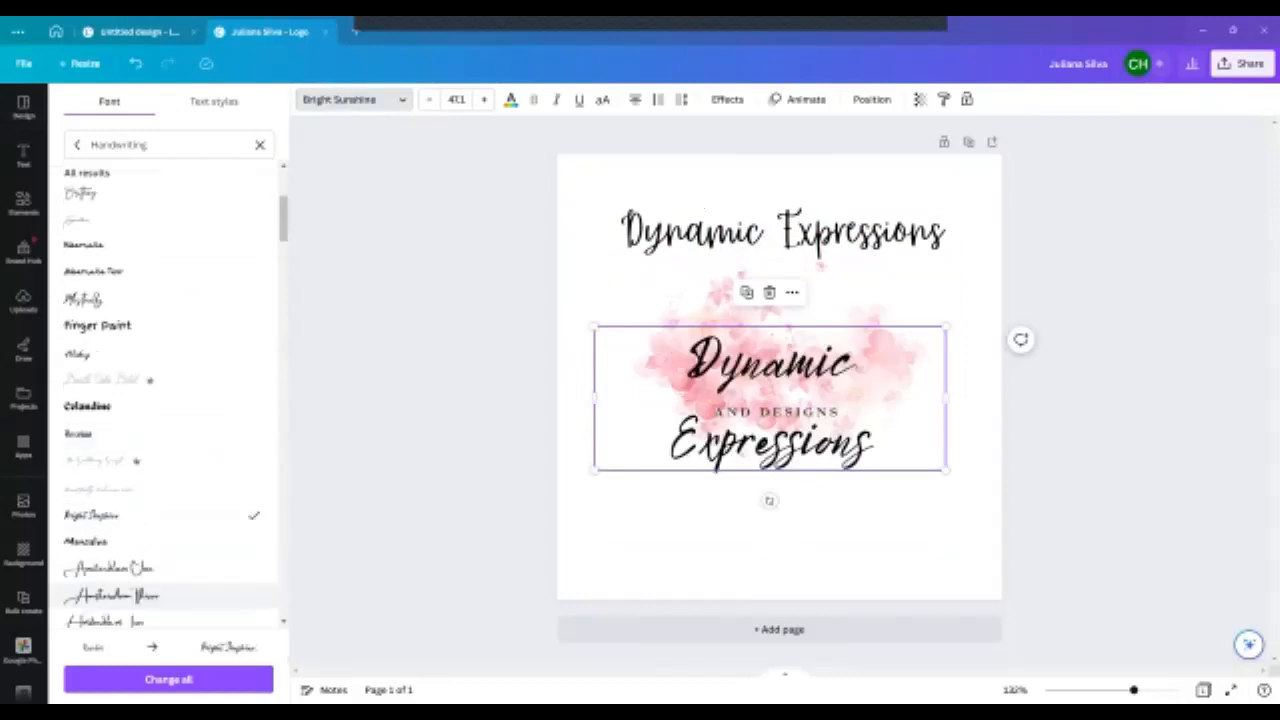
left_click(110, 565)
scroll(163, 458, "down", 3)
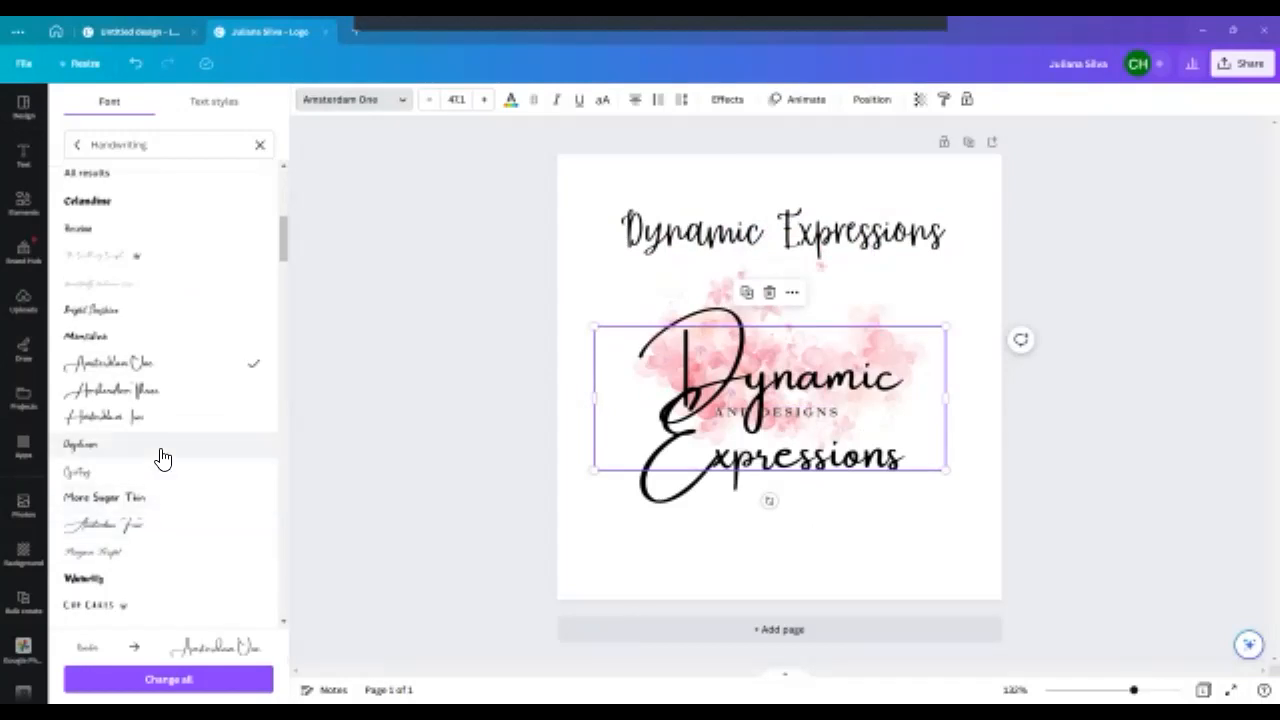
- Try further handwriting fonts on the heading over the watercolor, including Daydream, Waterlily and Dangwa
left_click(163, 458)
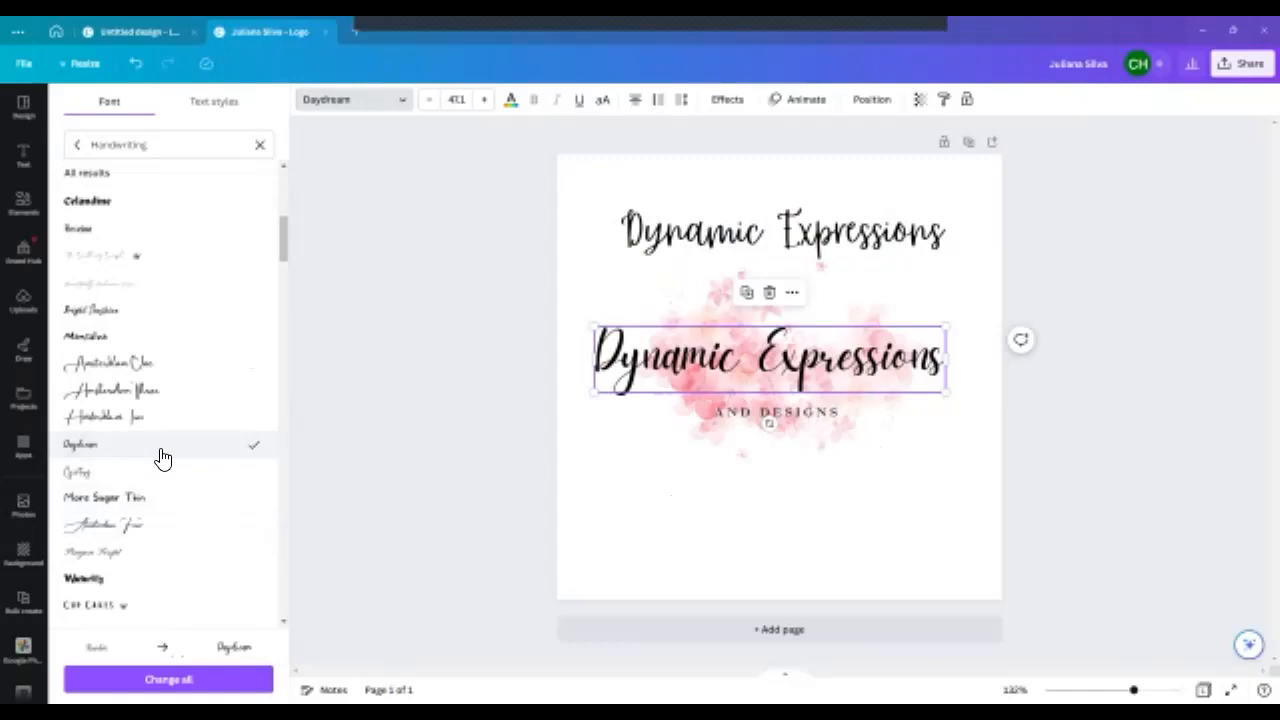
left_click(100, 578)
scroll(170, 460, "down", 2)
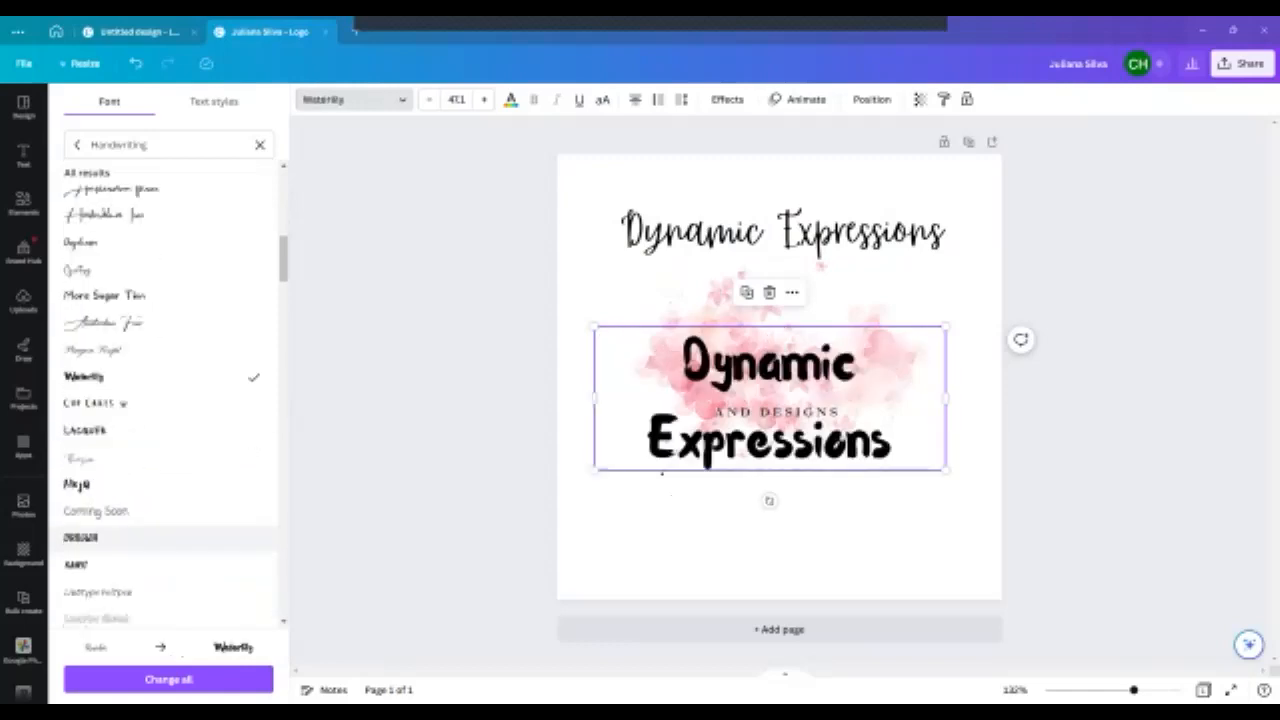
left_click(170, 459)
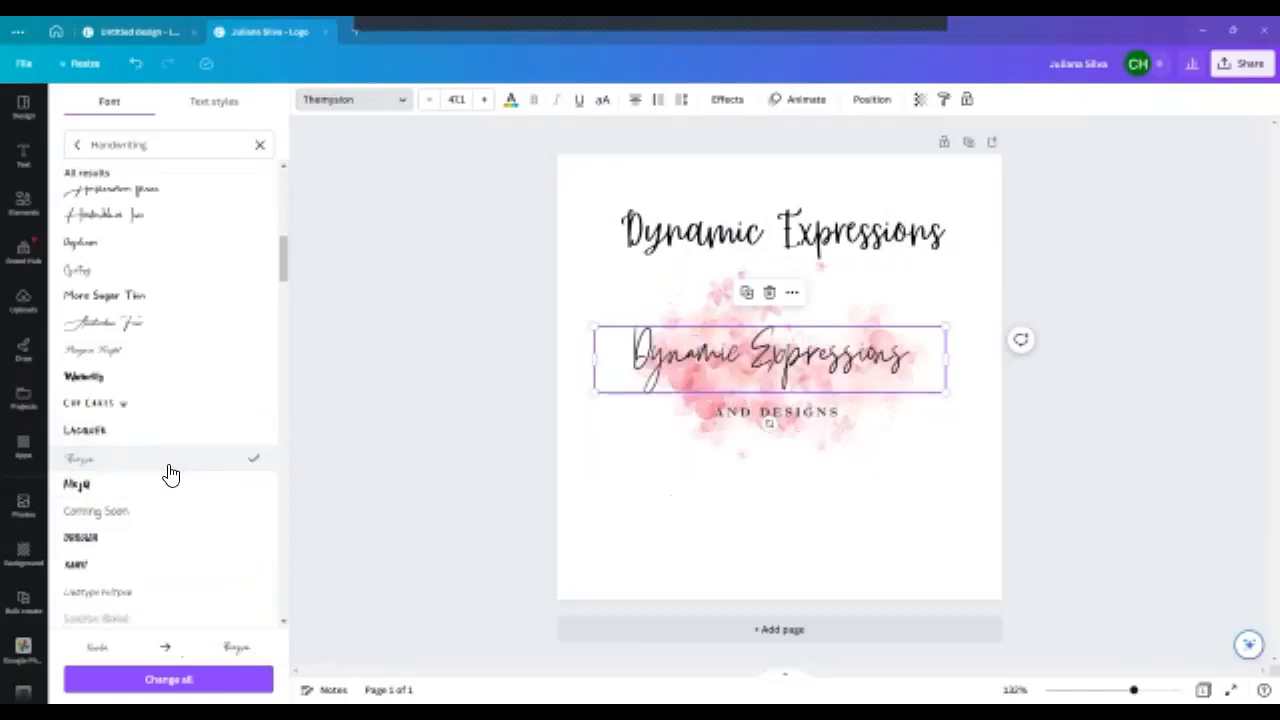
left_click(170, 564)
left_click(170, 537)
scroll(175, 460, "down", 2)
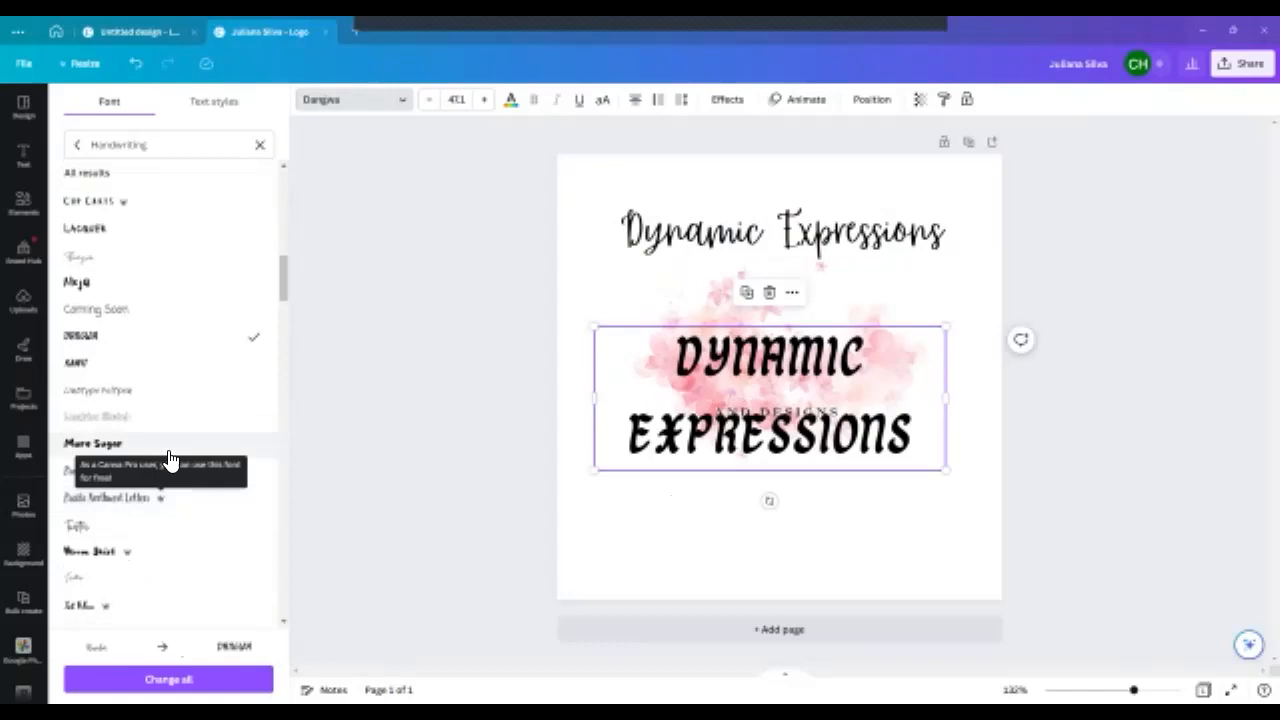
- Compare more handwriting fonts on the heading over the watercolor, including Twister and Bloom Skirt
left_click(160, 497)
left_click(160, 525)
left_click(100, 497)
left_click(100, 480)
left_click(100, 525)
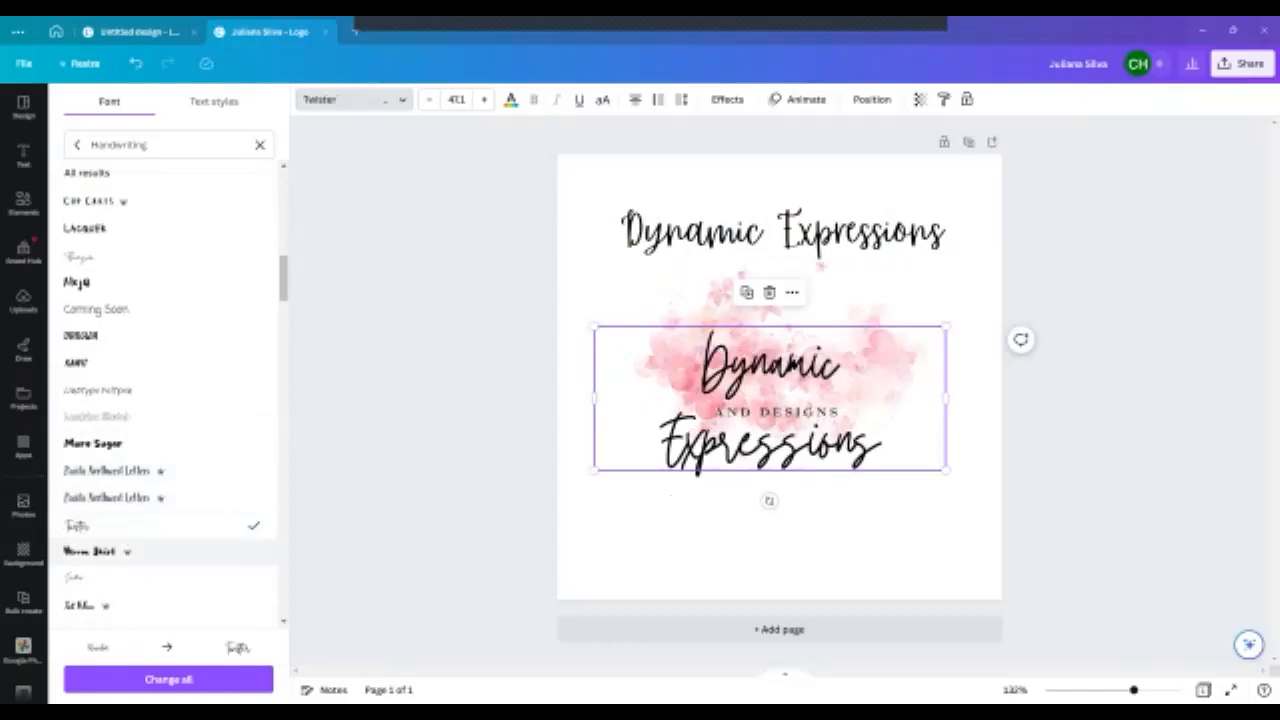
left_click(95, 551)
scroll(150, 500, "down", 1)
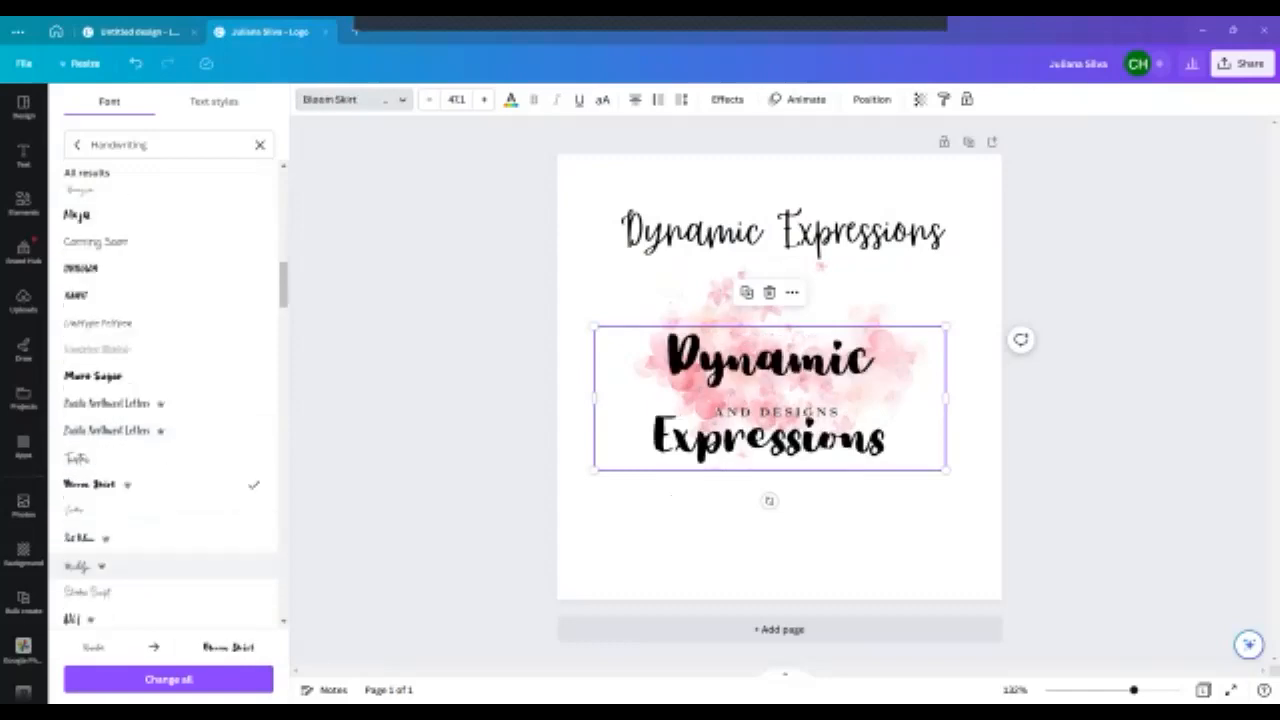
- Try the Just Believe, Shadow Script and Campground fonts on the heading over the watercolor
left_click(100, 538)
scroll(170, 480, "down", 2)
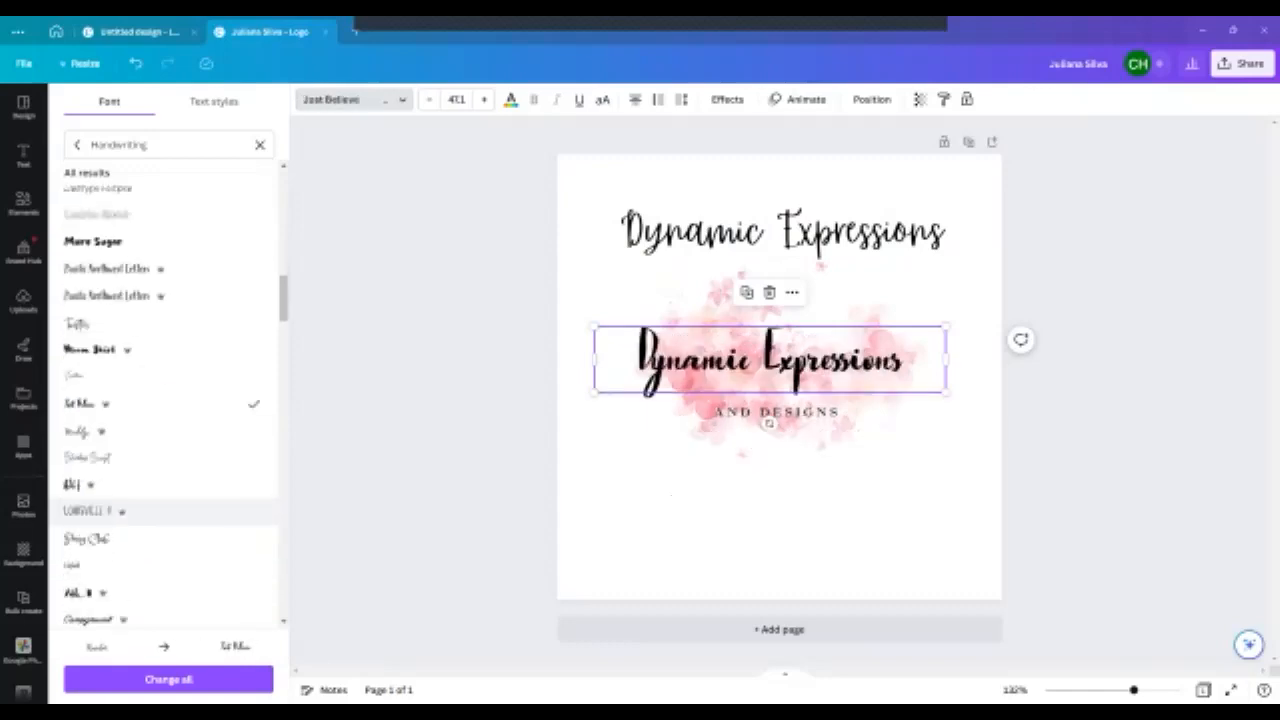
left_click(180, 484)
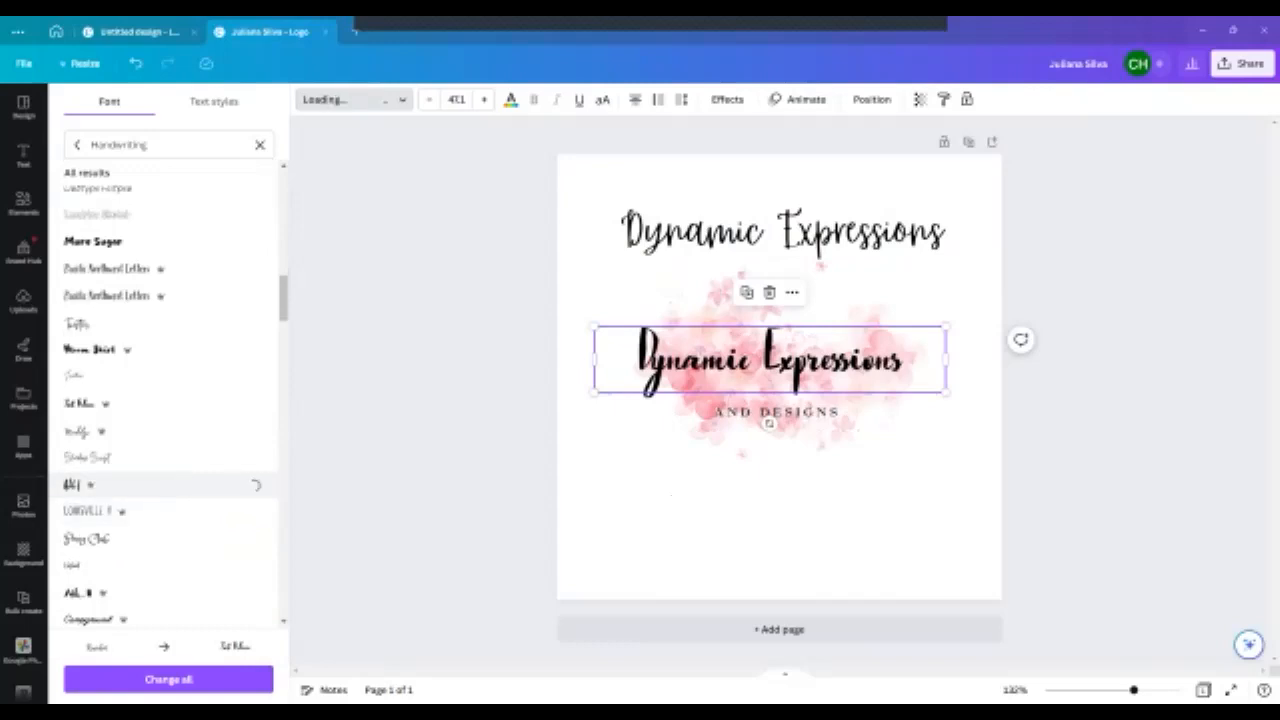
left_click(180, 461)
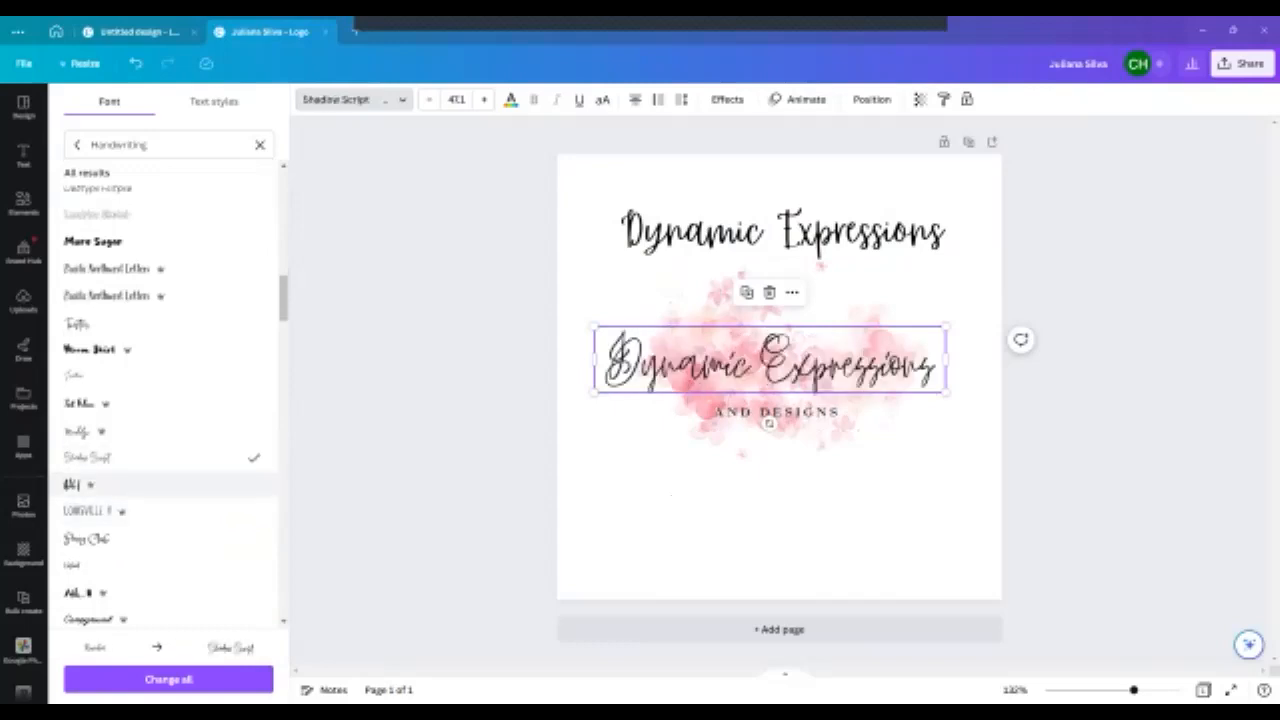
left_click(150, 619)
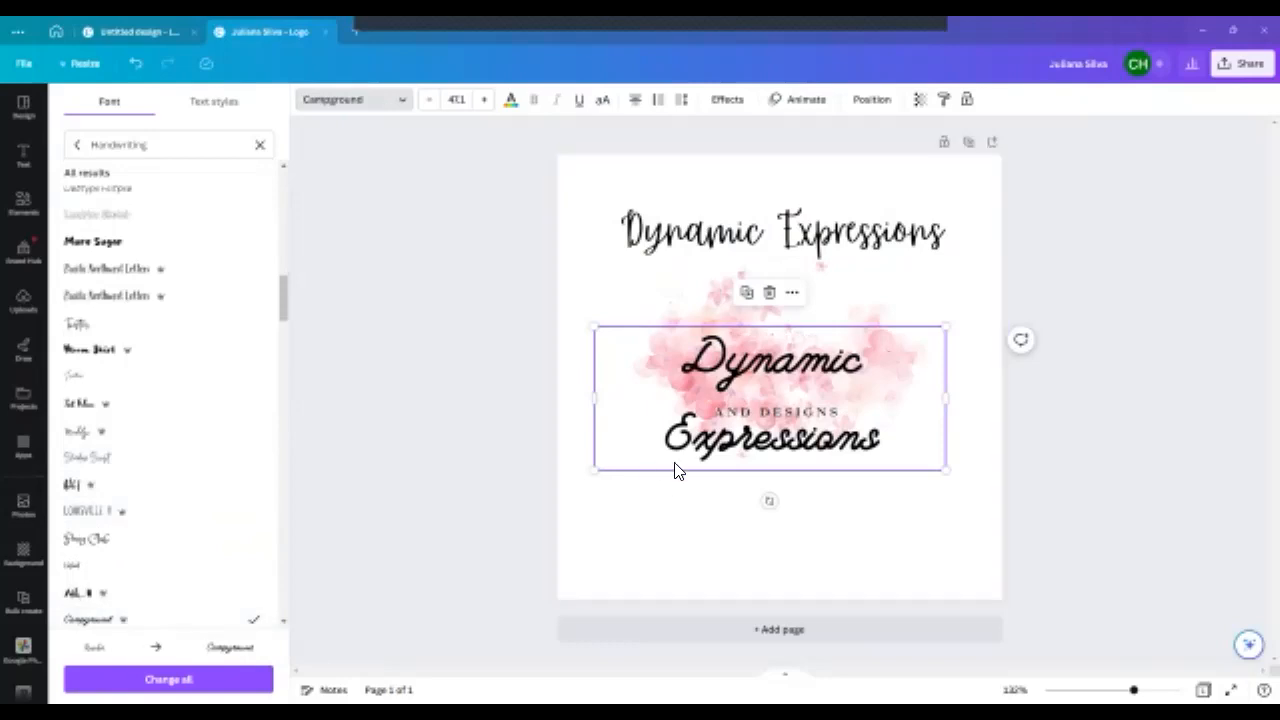
- Delete the Campground trial heading and move the Rumba copy down onto the watercolor in its place
key("Delete")
left_click_drag(724, 238, 723, 360)
- Move the "AND DESIGNS" tagline up, enlarge it to size 12.9 and center it directly beneath the heading
left_click_drag(760, 417, 766, 402)
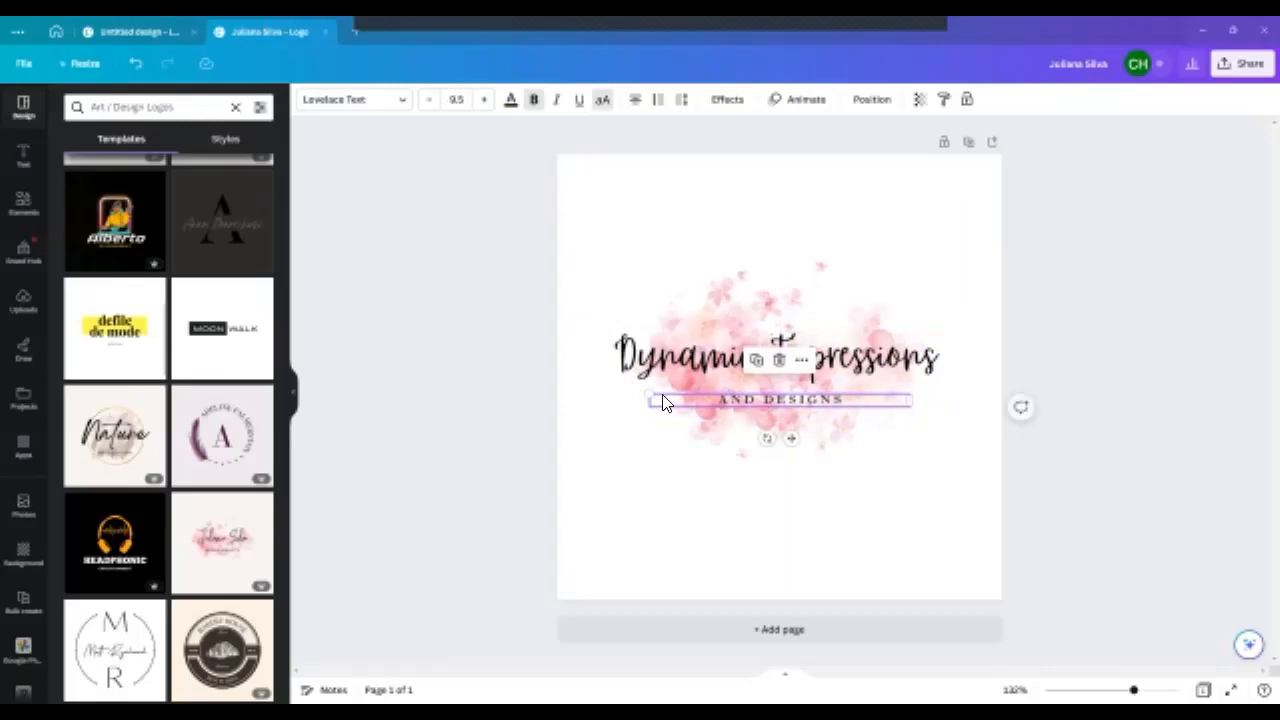
left_click_drag(650, 393, 556, 389)
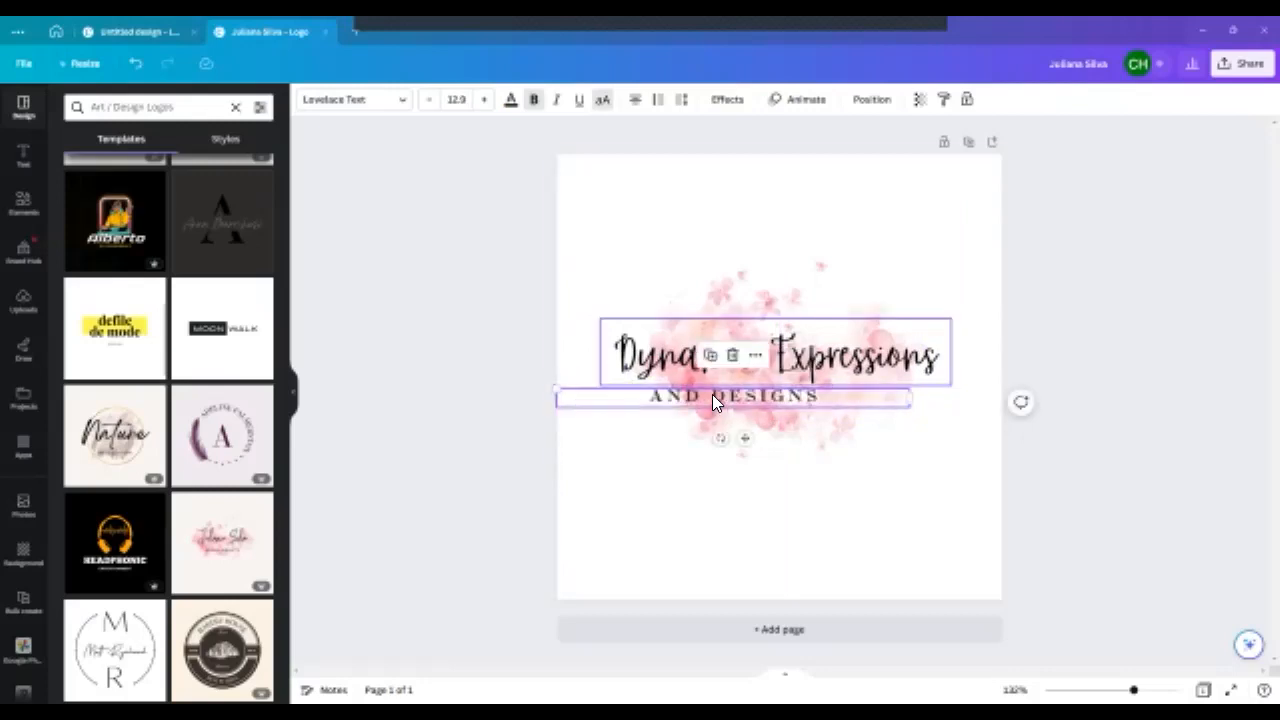
left_click_drag(727, 398, 754, 396)
left_click(671, 477)
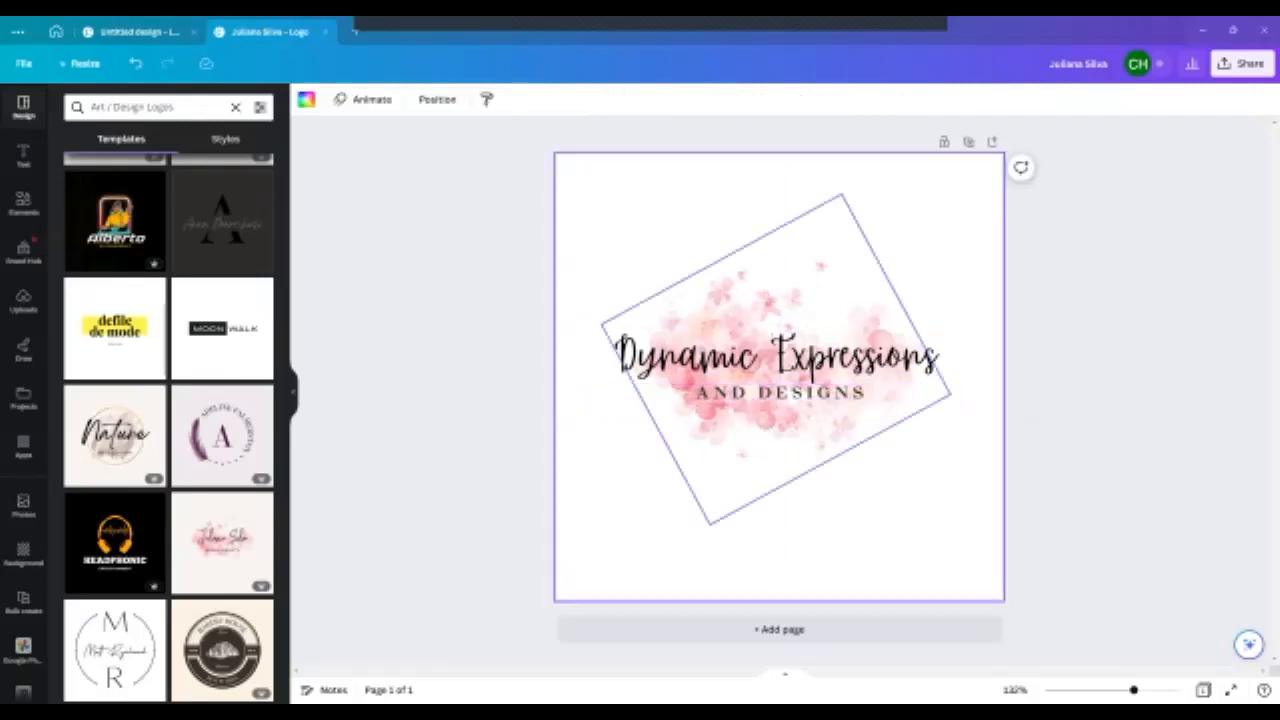
- Split the heading onto two lines, with "Expressions" below "Dynamic"
left_click(780, 354)
left_click(782, 344)
key("BackSpace")
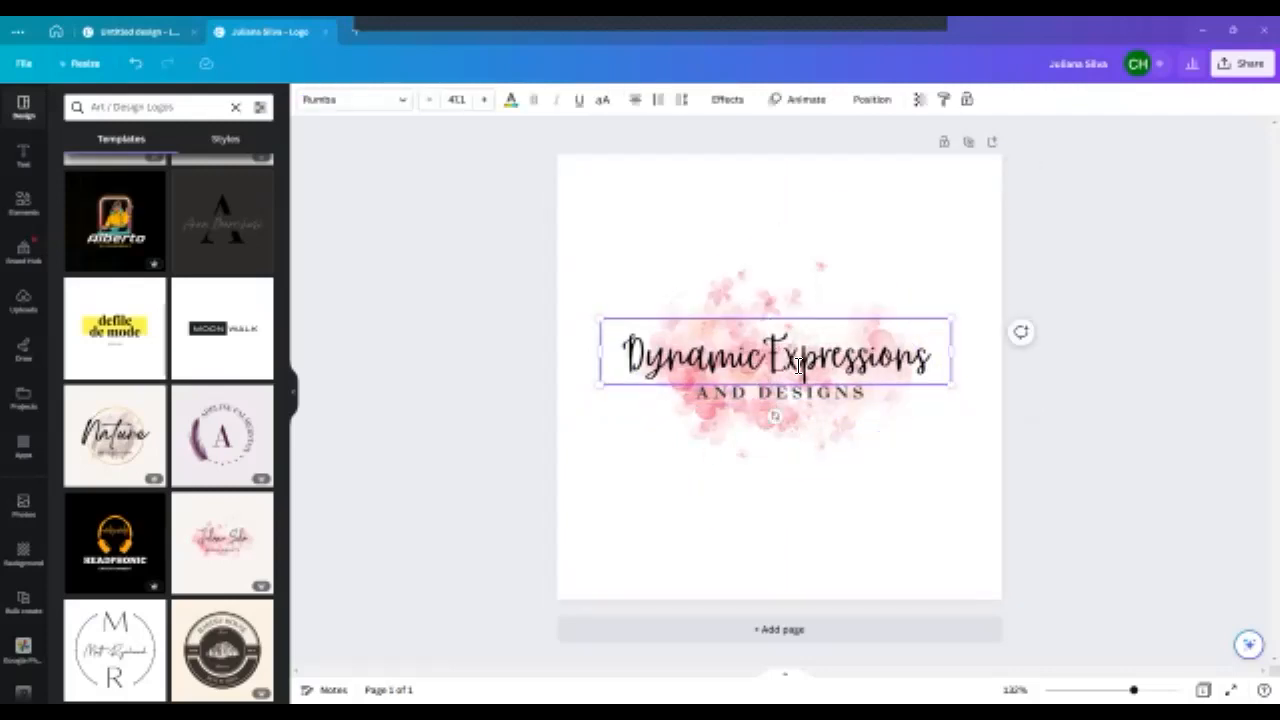
key("Return")
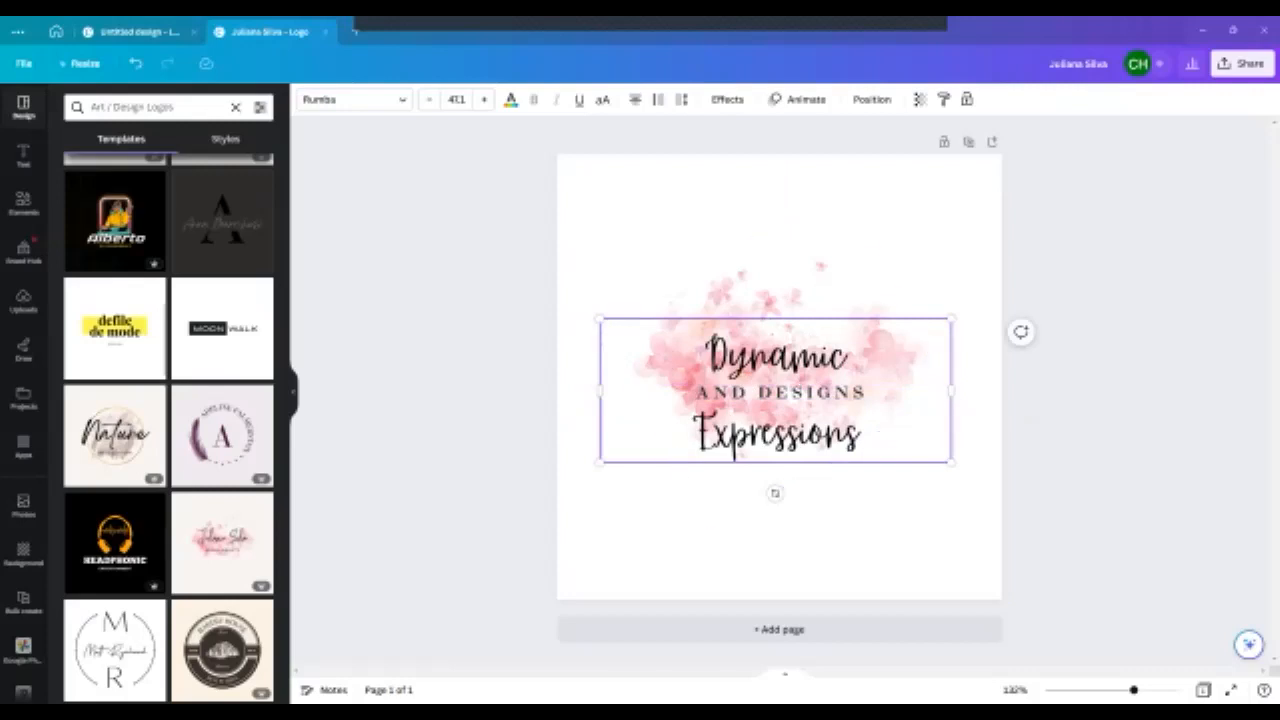
- Reduce the two-line heading's line spacing to the minimum and move the heading up above the tagline
left_click(683, 100)
left_click_drag(770, 200, 669, 241)
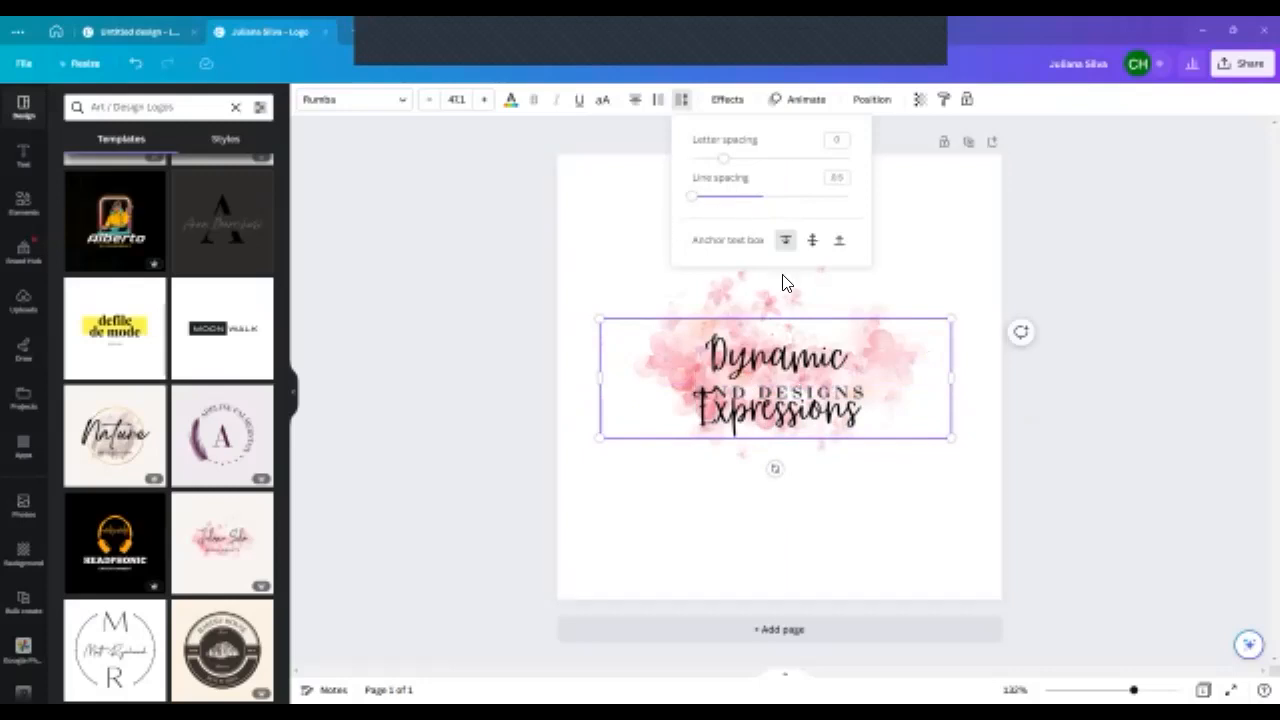
left_click_drag(811, 232, 811, 243)
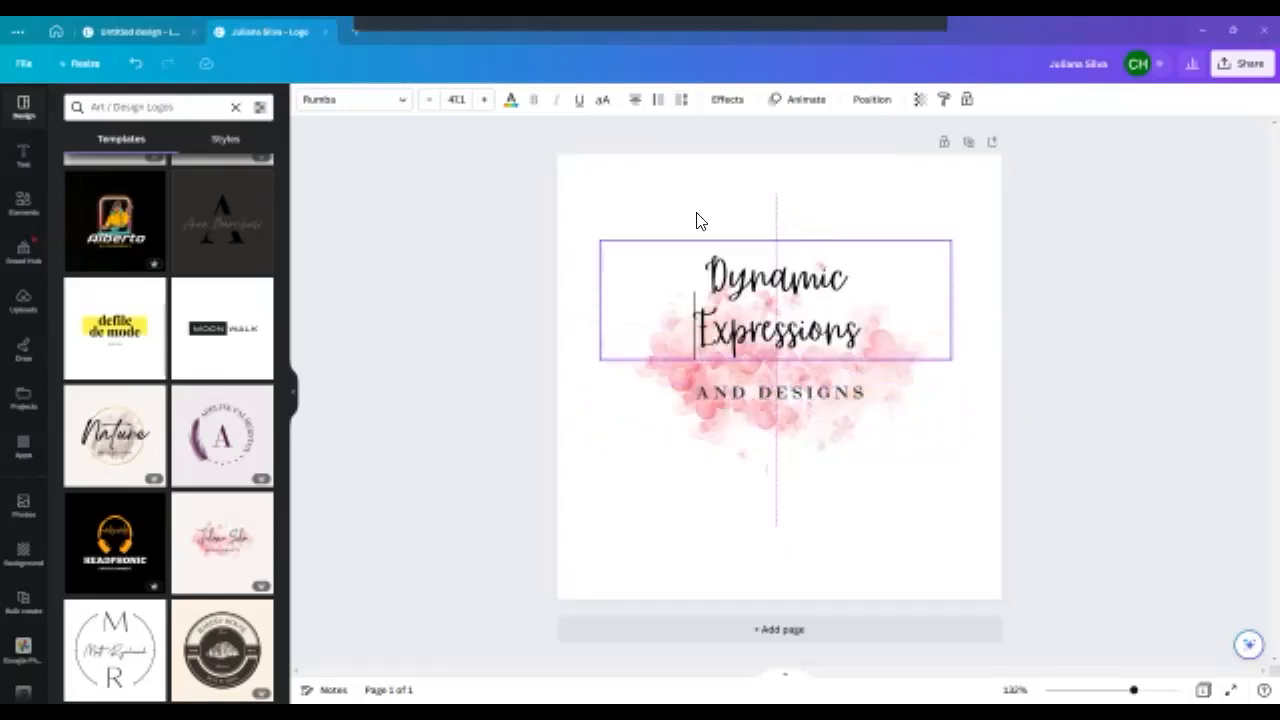
- Undo the heading's two-line layout, and enlarge and recenter the pink watercolor graphic behind the one-line heading
left_click(137, 65)
left_click(137, 65)
left_click(589, 343)
left_click_drag(844, 197, 868, 128)
left_click_drag(797, 309, 780, 362)
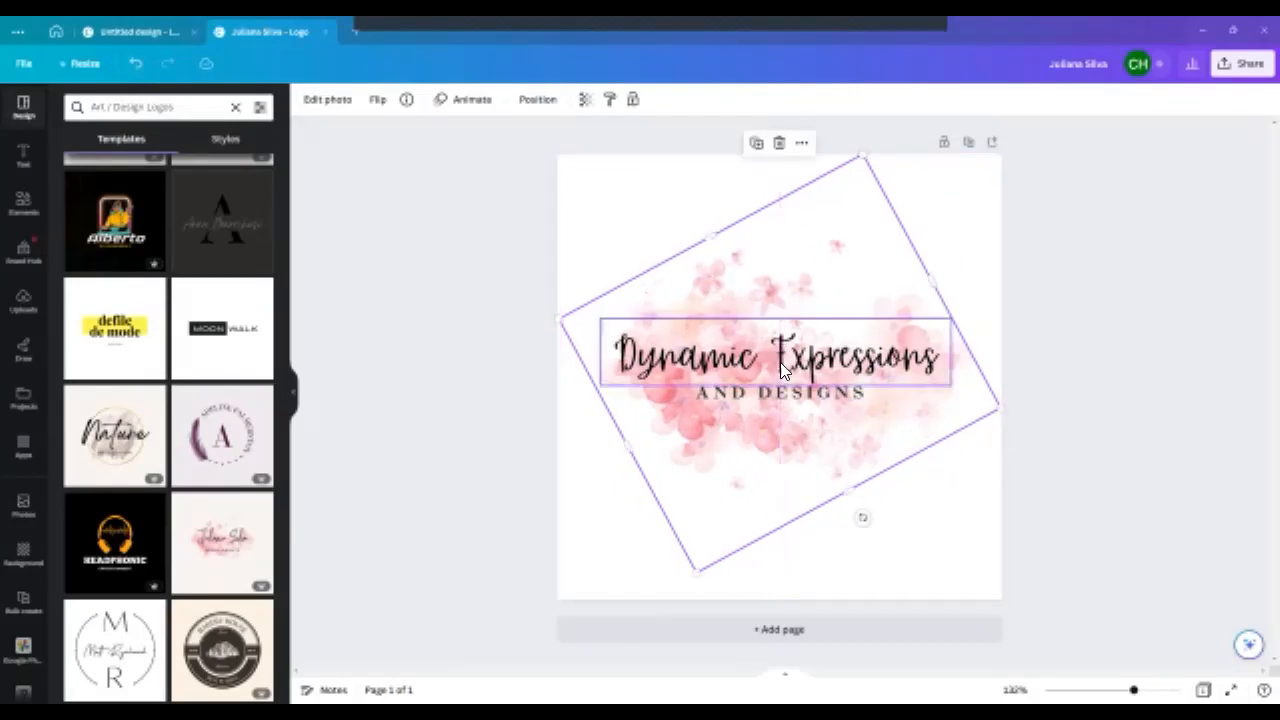
- Reduce the "AND DESIGNS" tagline to size 12.6 and recenter it beneath the heading
left_click(788, 396)
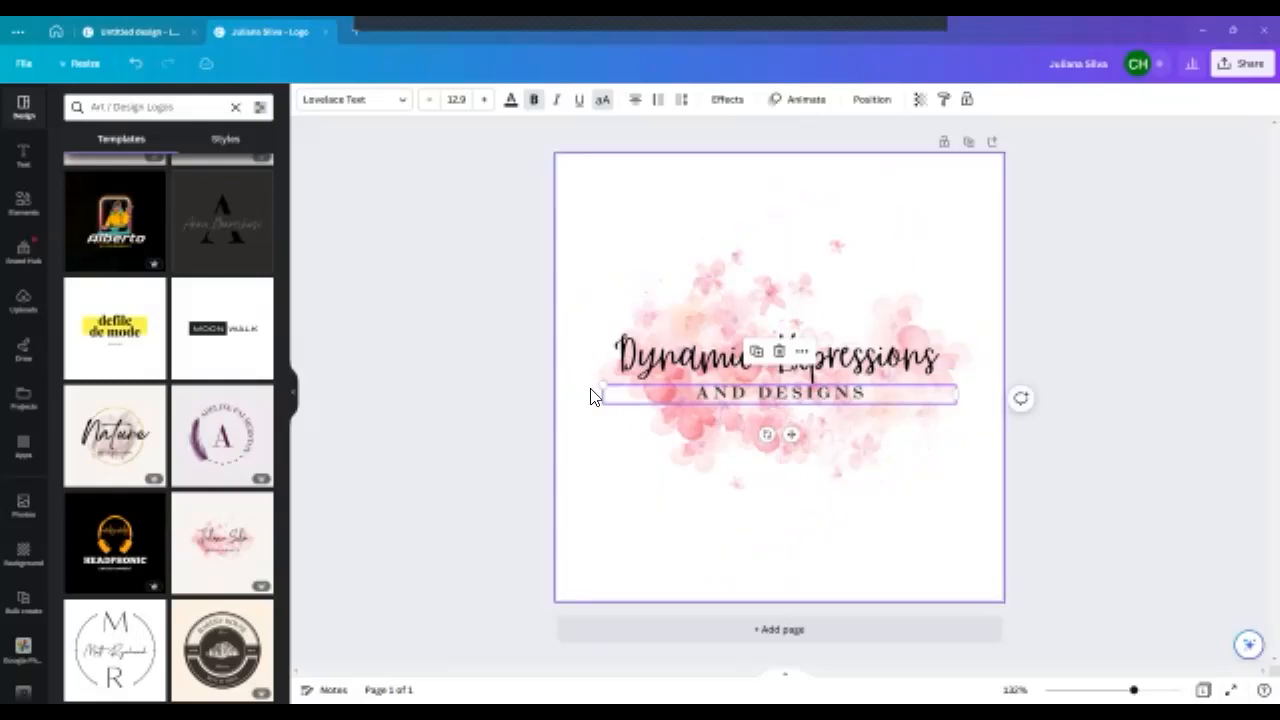
left_click_drag(604, 385, 617, 390)
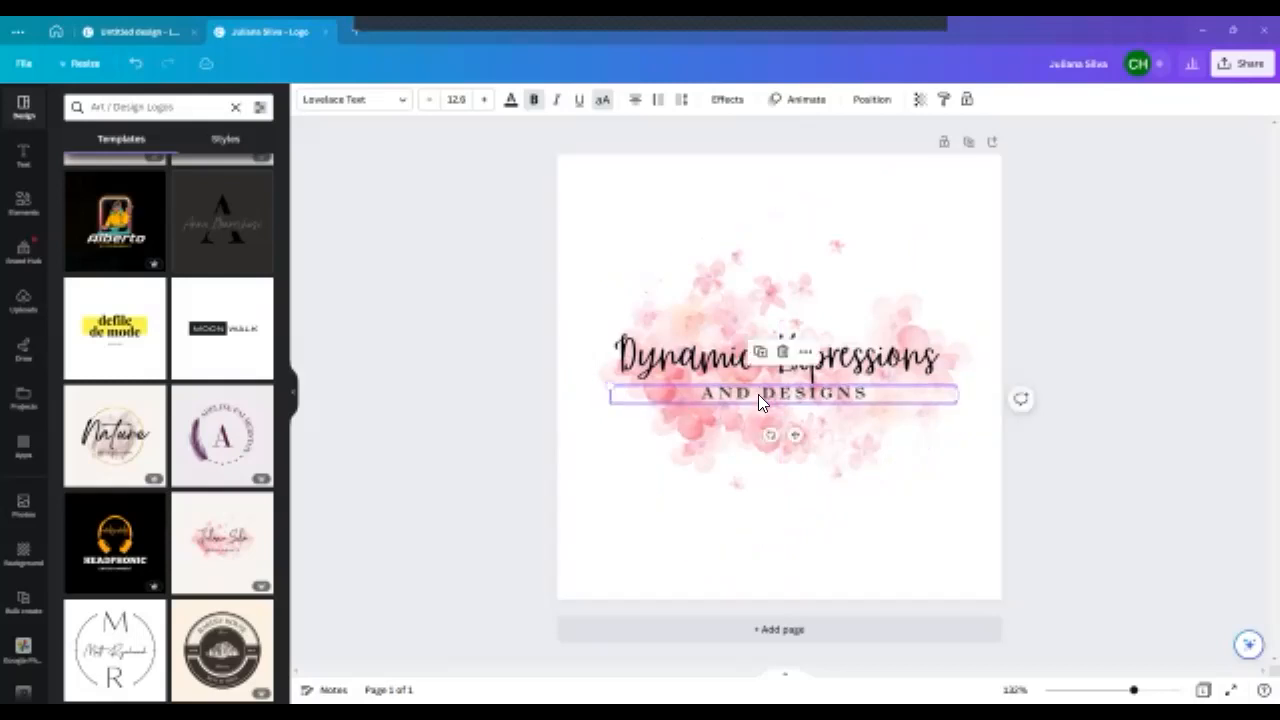
left_click_drag(755, 397, 754, 394)
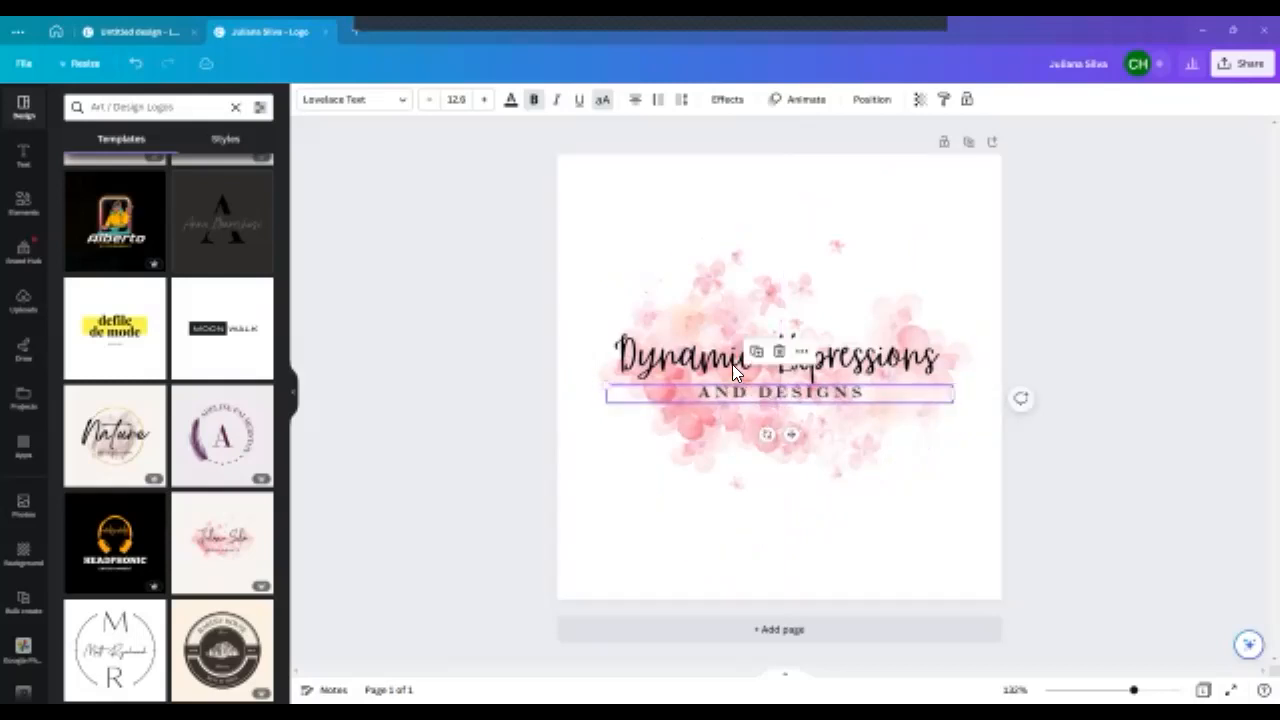
- Enlarge the "Dynamic Expressions" heading to size 50.8 and center it just above the tagline
left_click(732, 364)
left_click_drag(600, 321, 571, 317)
left_click_drag(688, 358, 711, 362)
left_click_drag(591, 360, 663, 358)
left_click(502, 460)
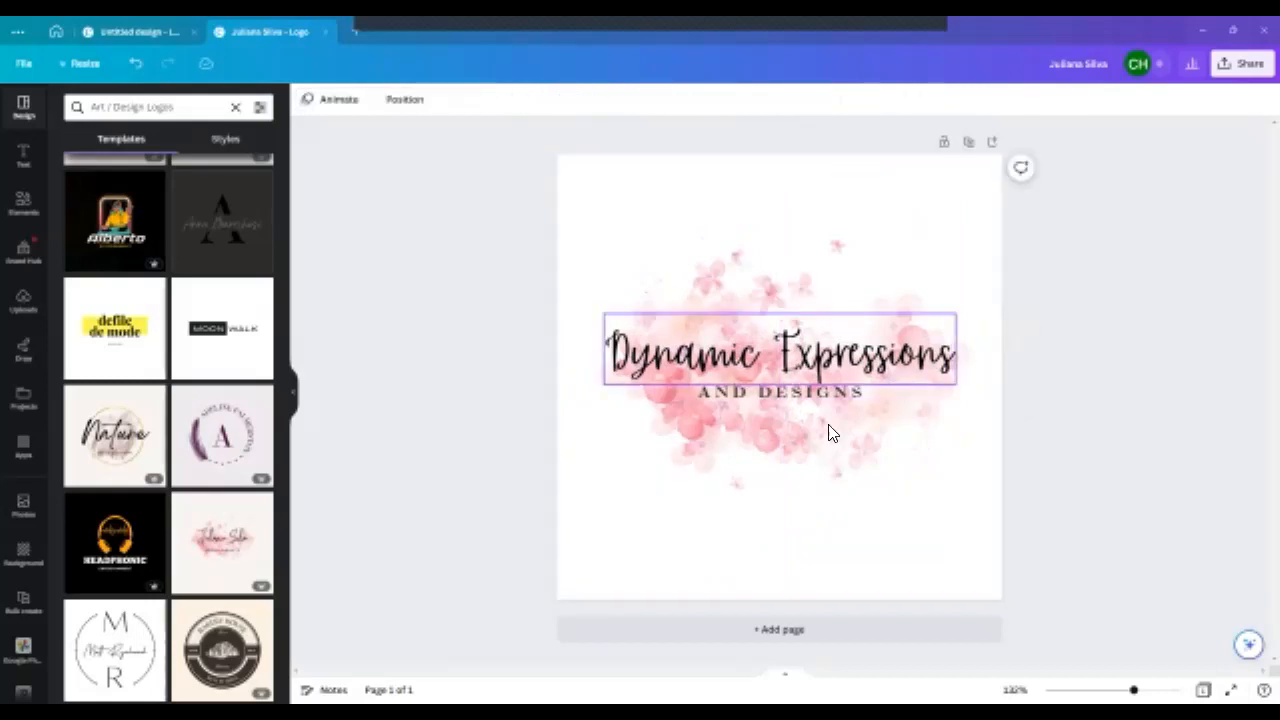
- Try alternative page background colors and set the background to the turquoise default color
left_click(583, 218)
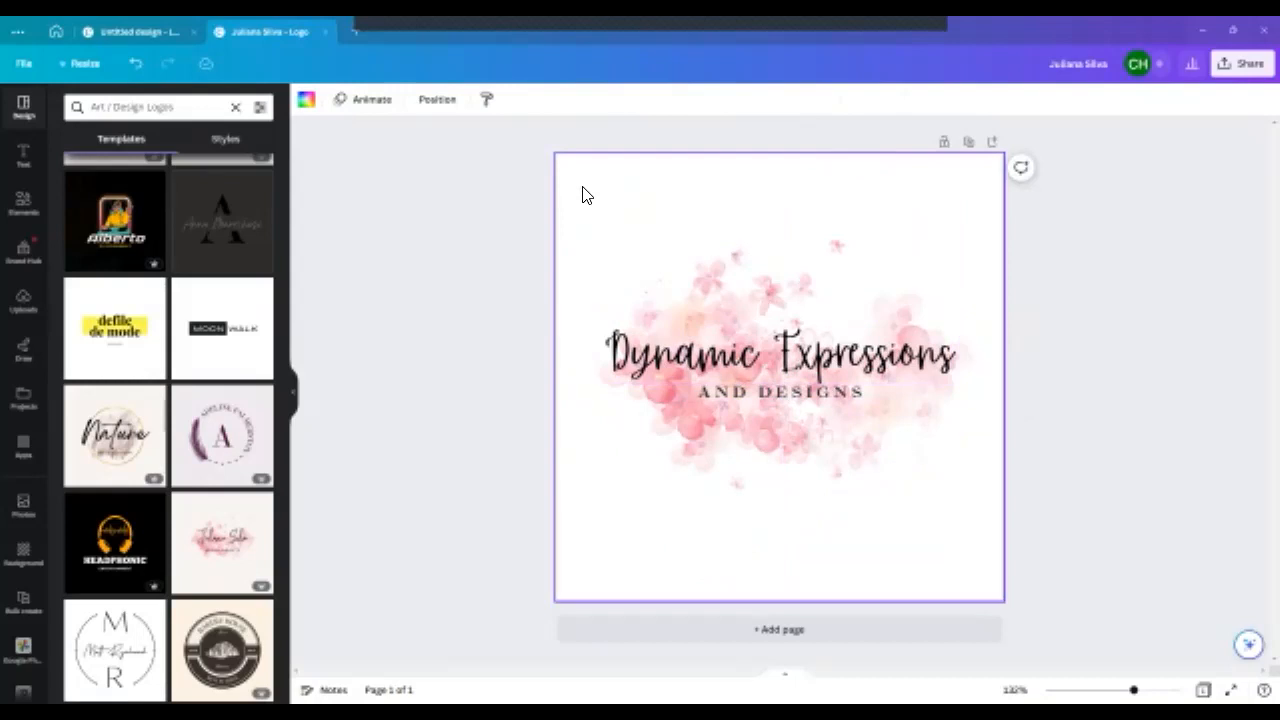
left_click(306, 104)
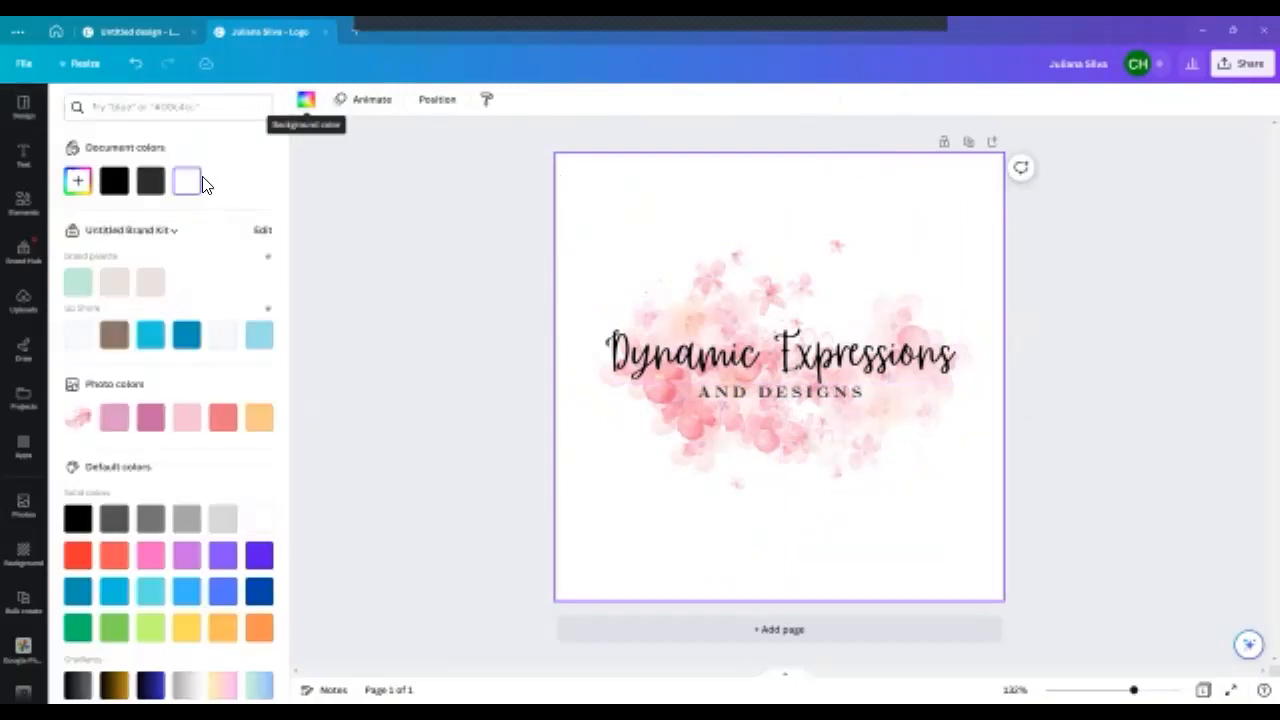
left_click(122, 190)
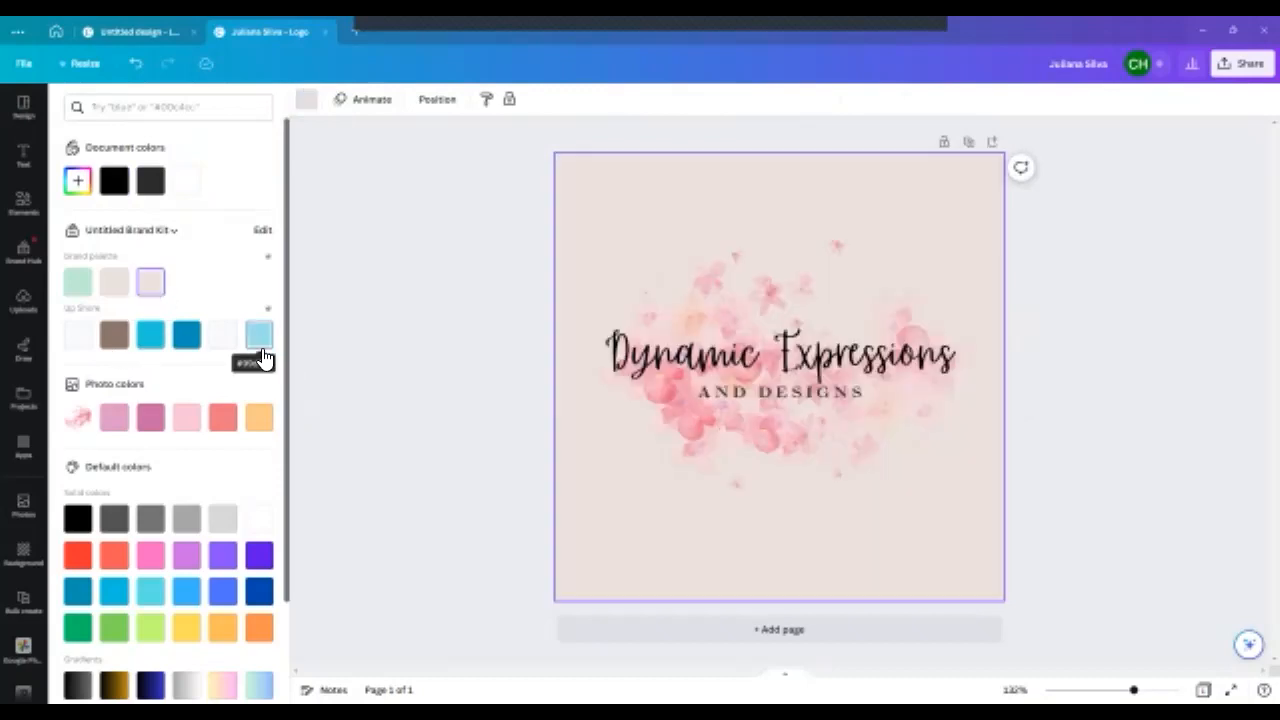
left_click(150, 591)
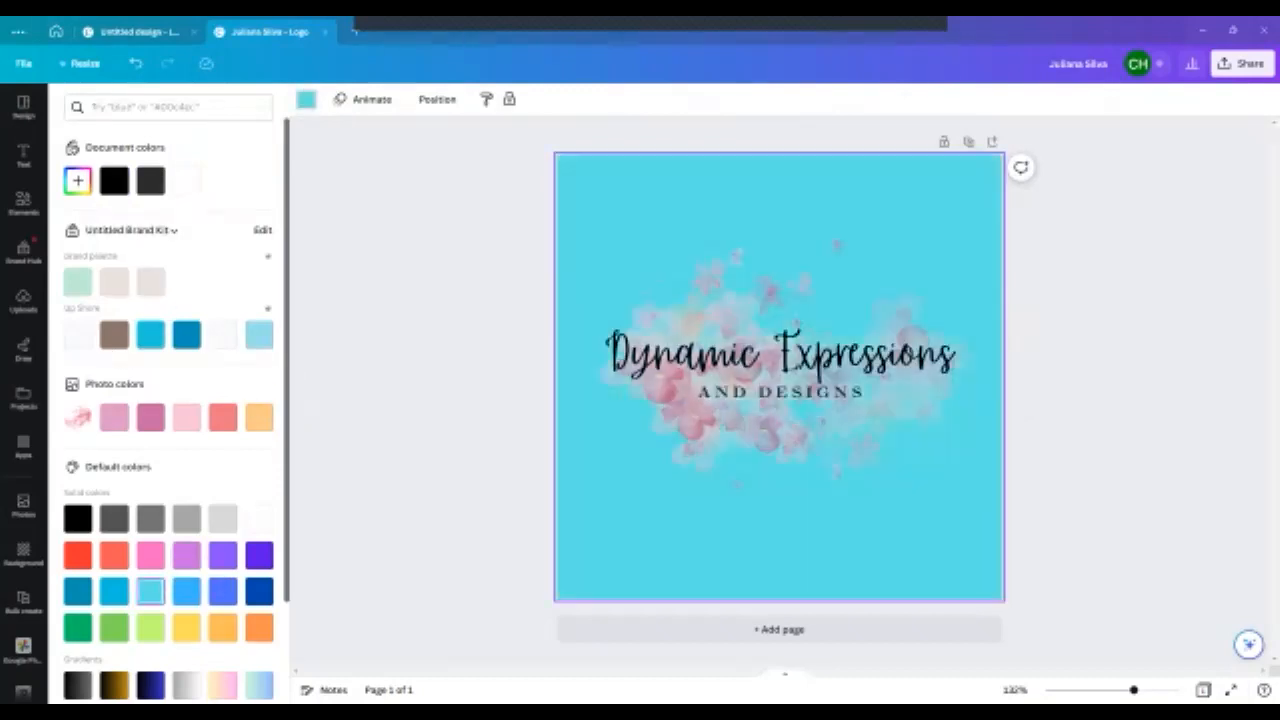
- Apply the Fresco filter to the watercolor graphic at full intensity
left_click(745, 294)
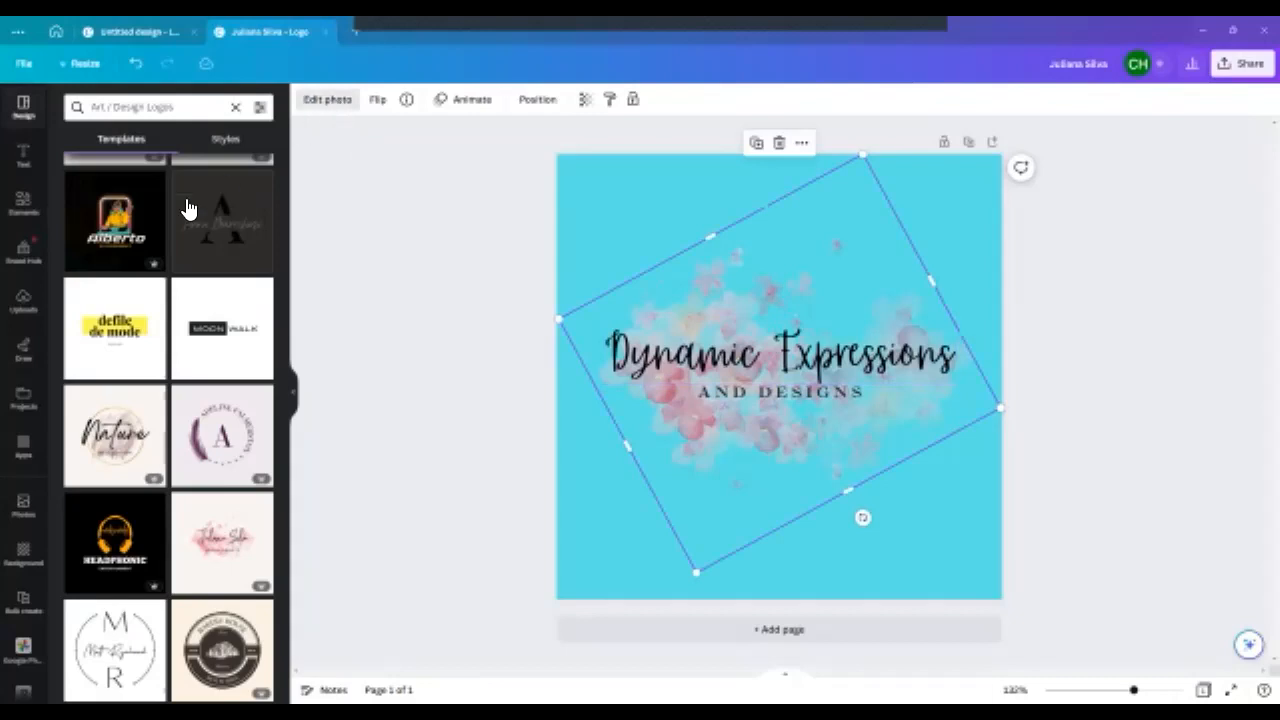
left_click(327, 99)
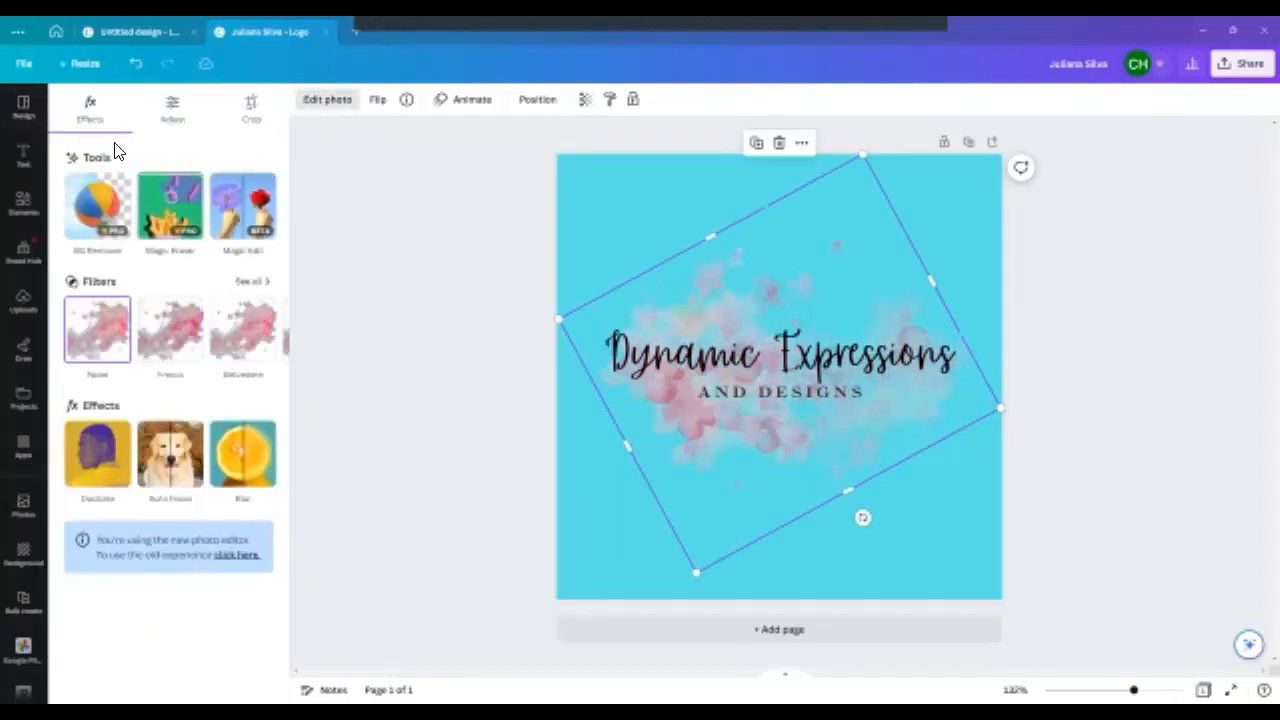
left_click(166, 334)
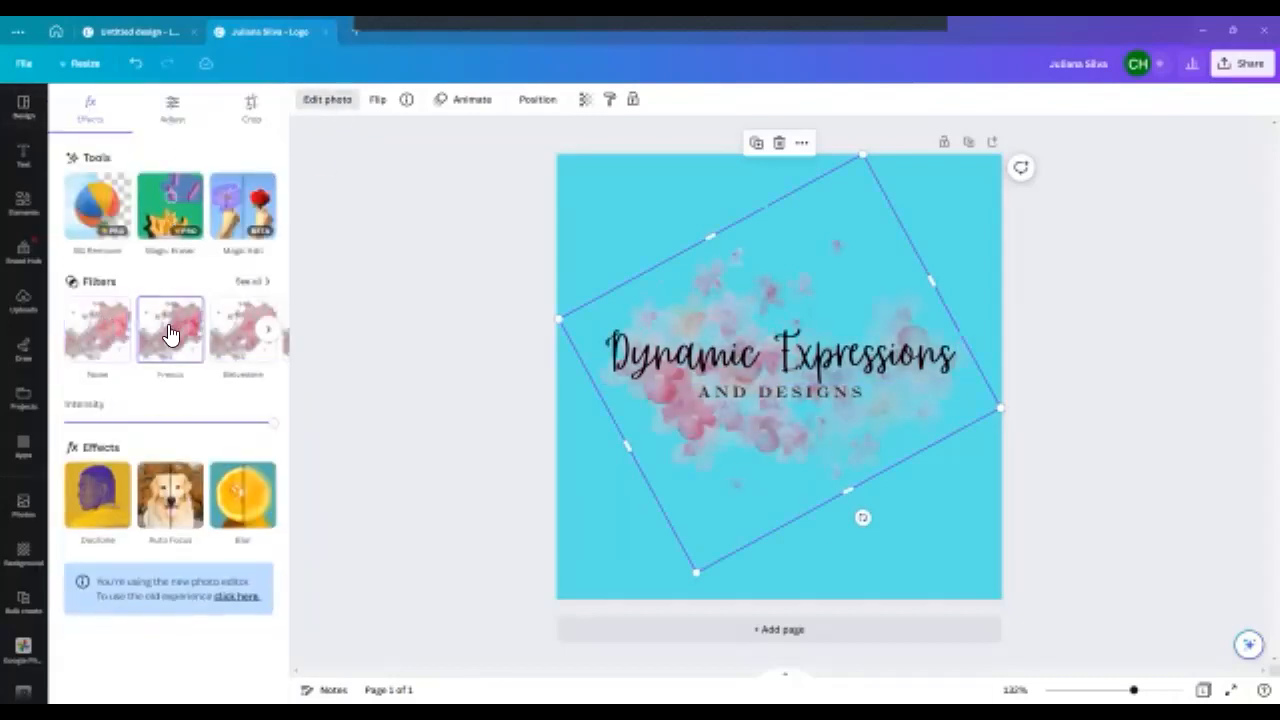
mouse_move(273, 428)
left_mouse_down()
mouse_move(118, 422)
mouse_move(277, 431)
left_mouse_up()
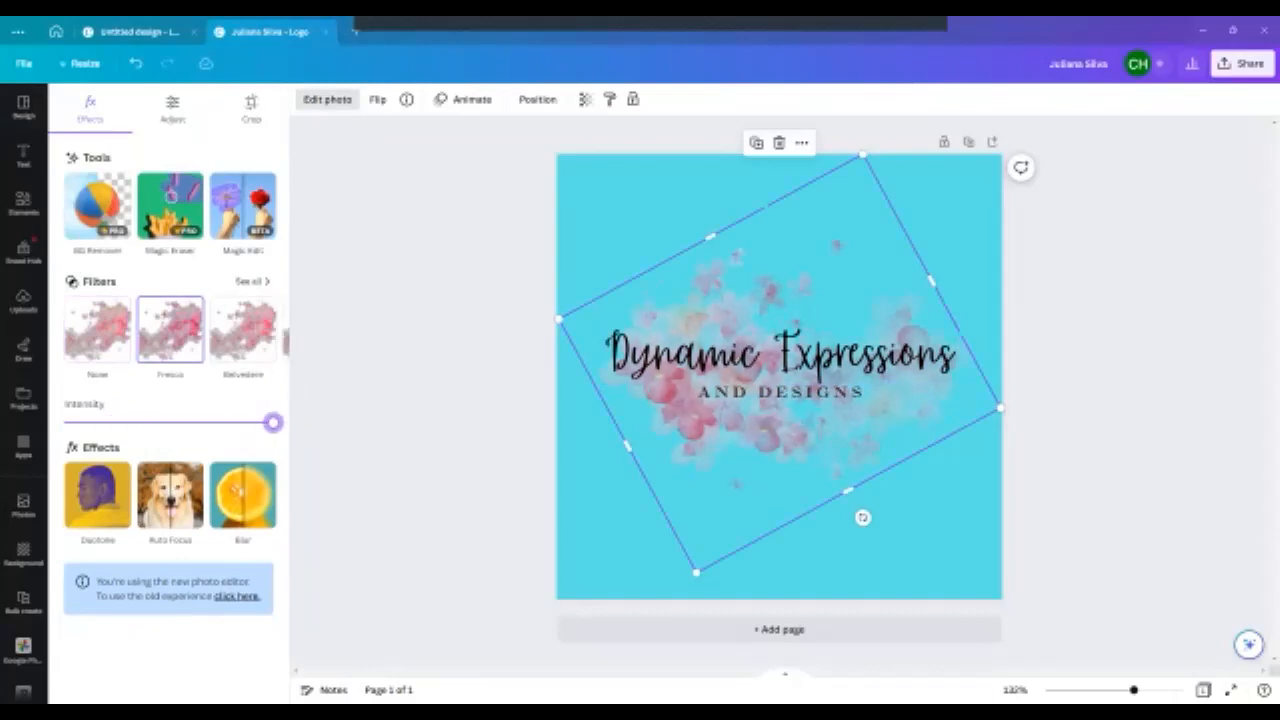
- Try the Fuchsia, Amber and Myrtle duotone effects on the watercolor graphic
left_click(97, 494)
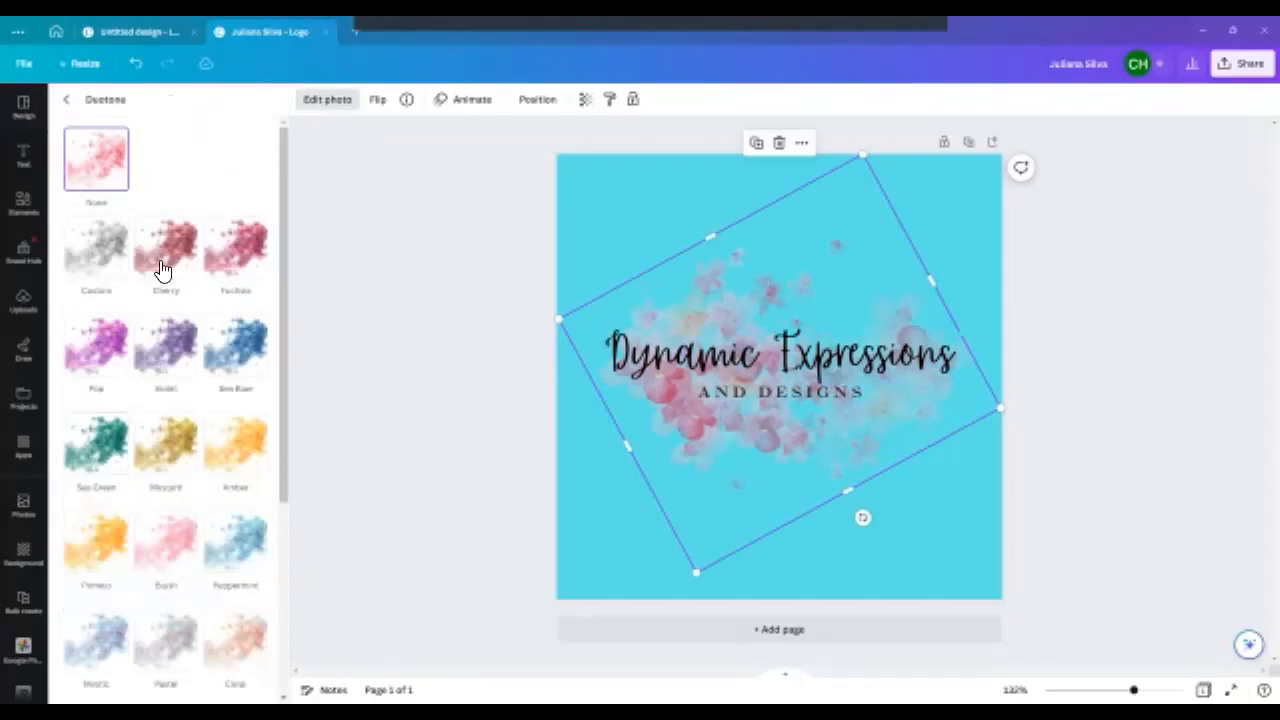
left_click(238, 258)
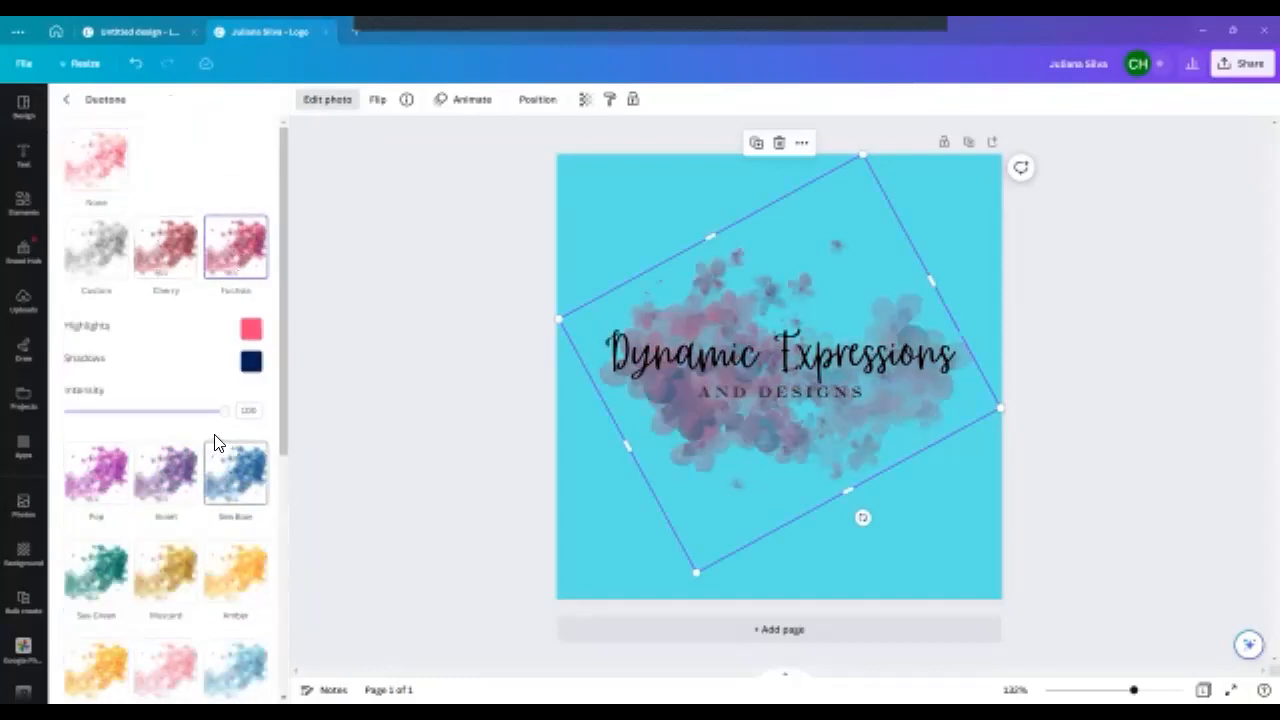
left_click(235, 572)
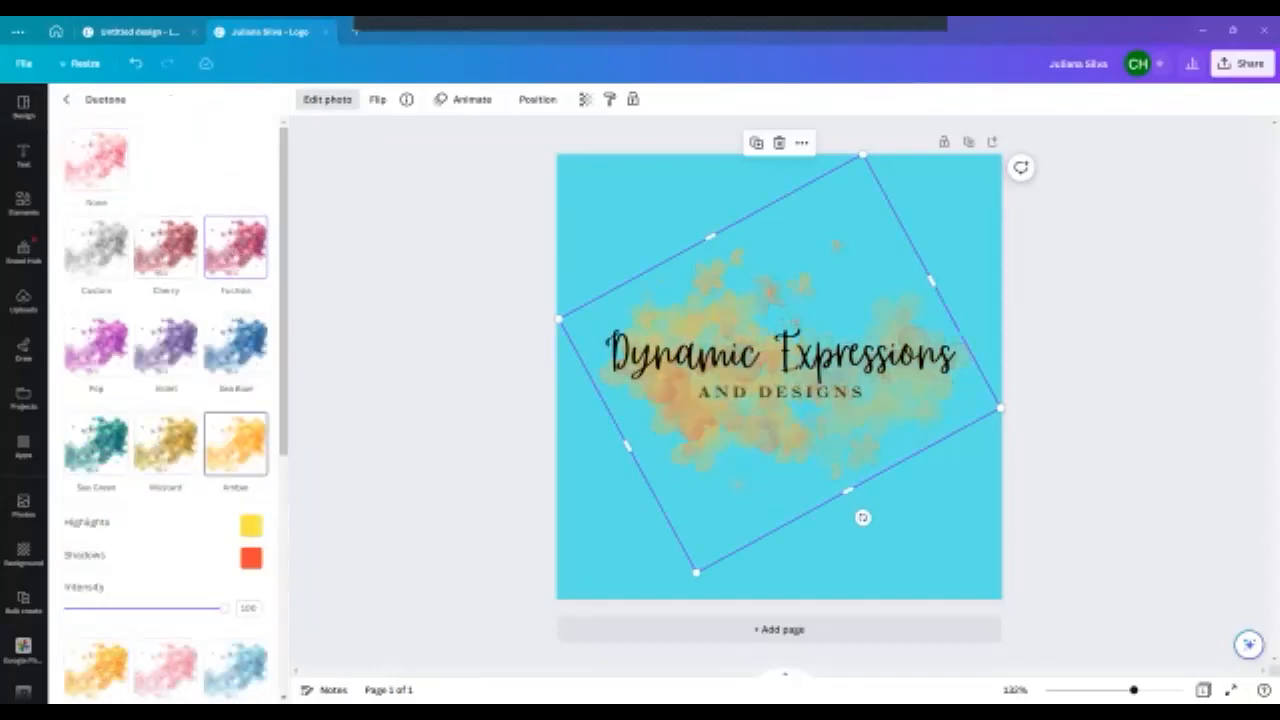
scroll(165, 600, "down", 4)
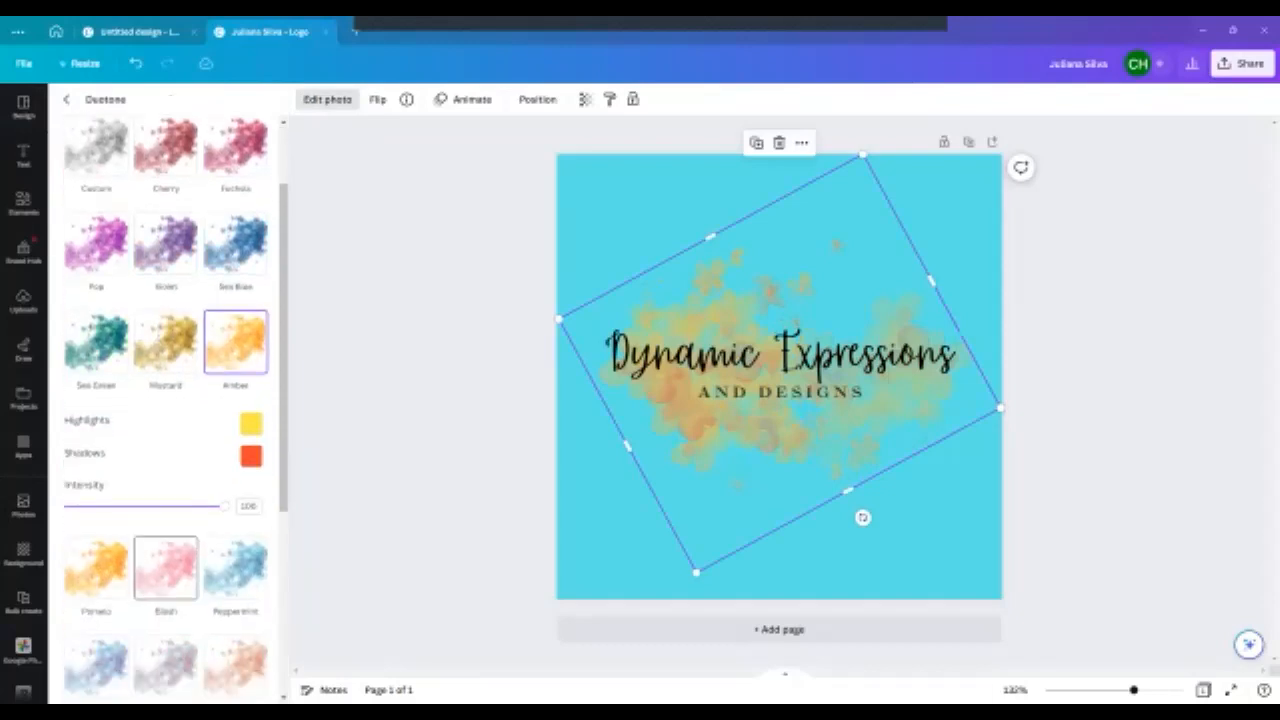
left_click(96, 628)
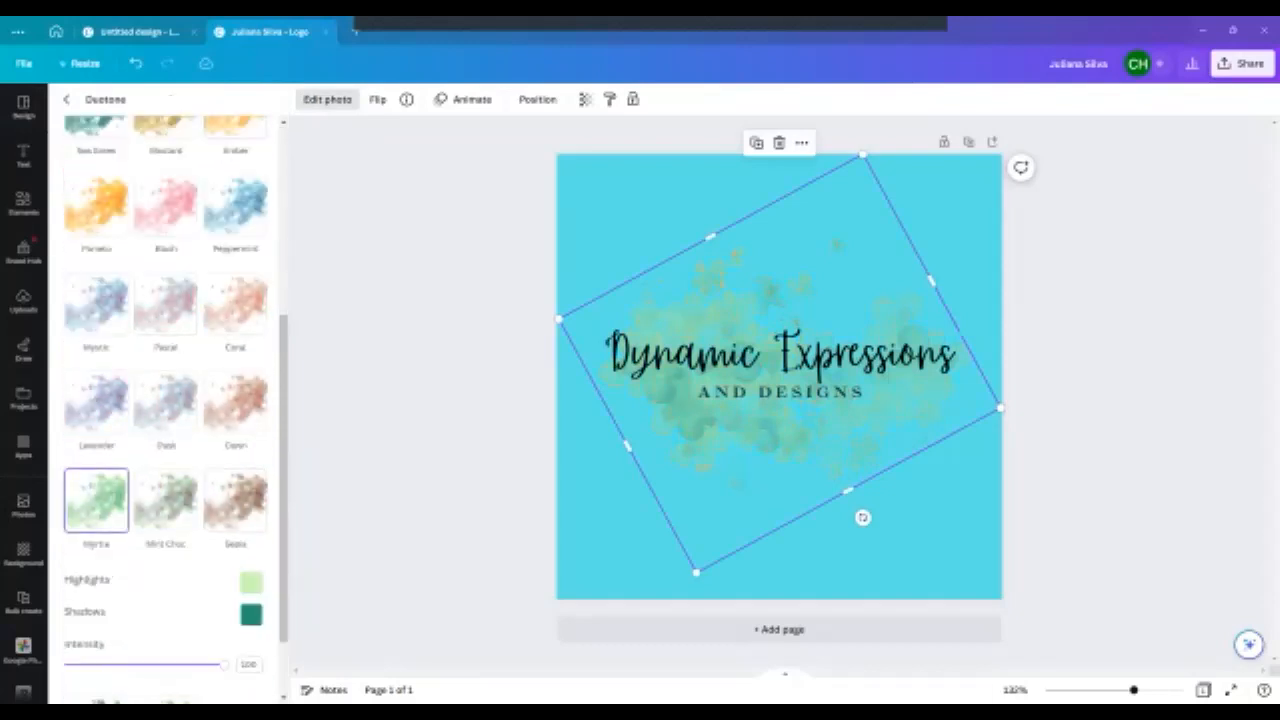
- Try a blue shadow color for the watercolor graphic's Myrtle duotone and reopen its photo editing options
scroll(165, 450, "down", 2)
left_click(251, 525)
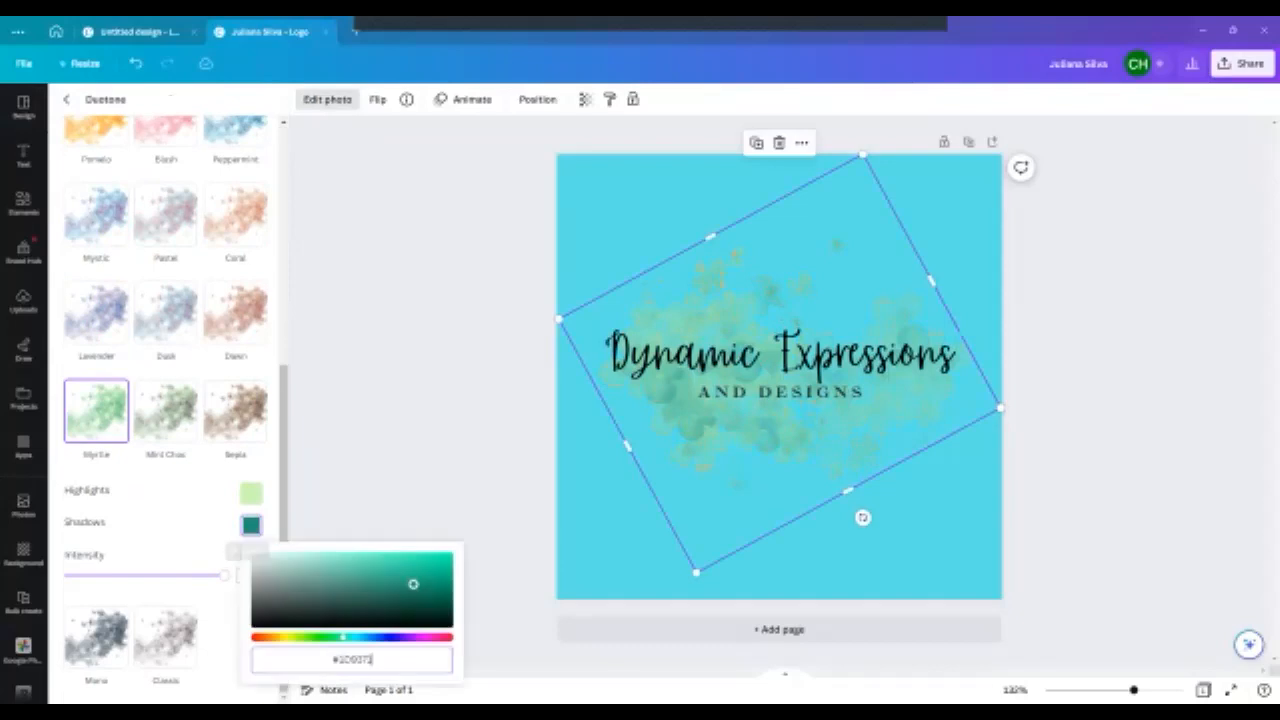
left_click_drag(271, 637, 378, 637)
left_click(342, 418)
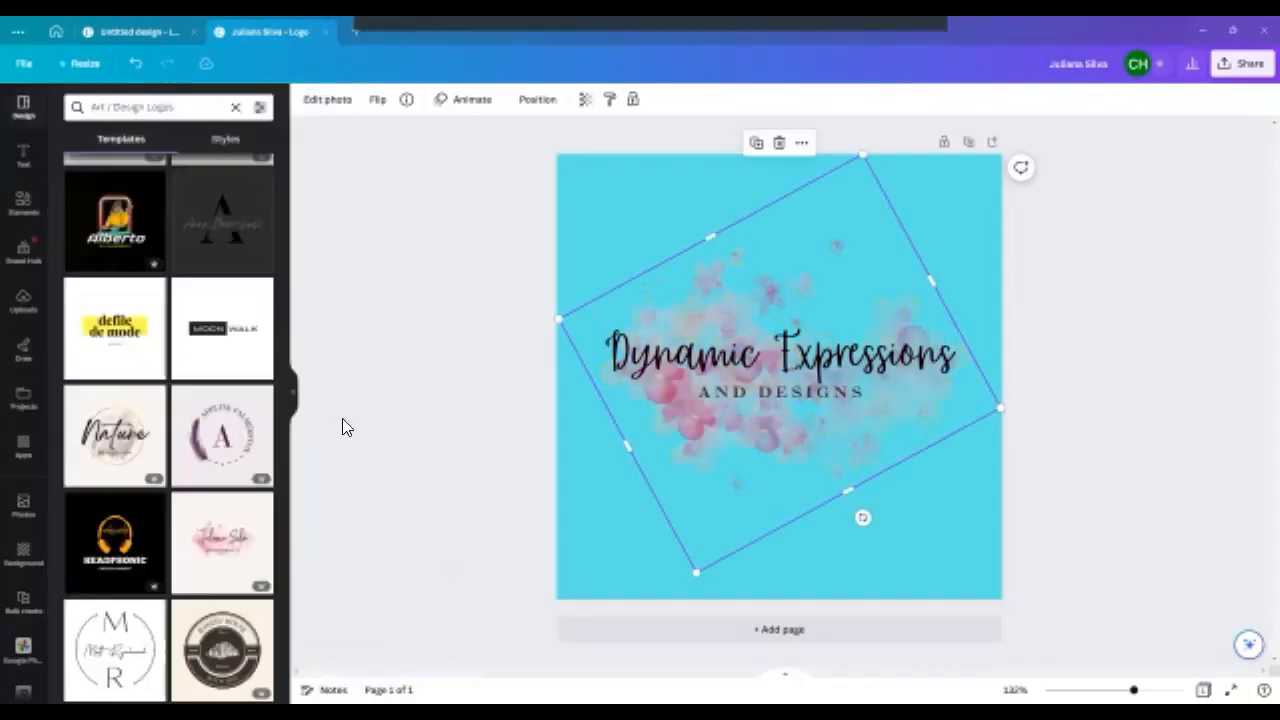
left_click(342, 418)
left_click(700, 384)
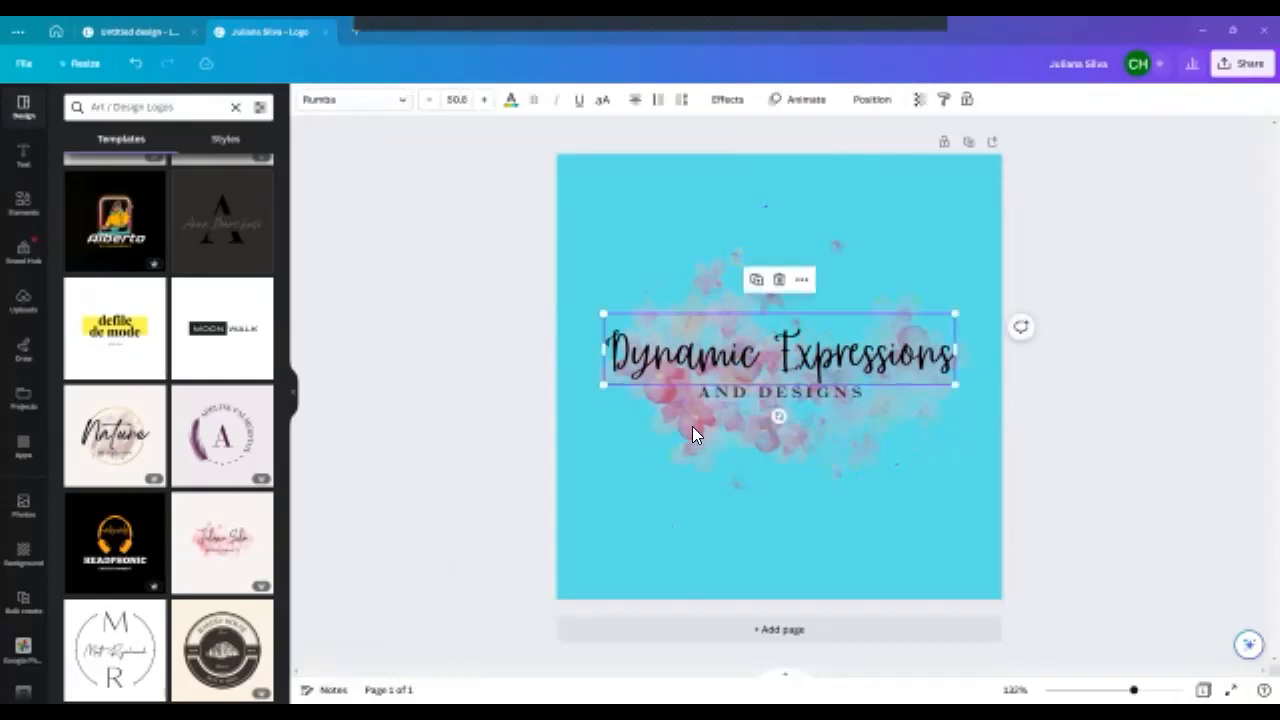
left_click(692, 428)
left_click(323, 104)
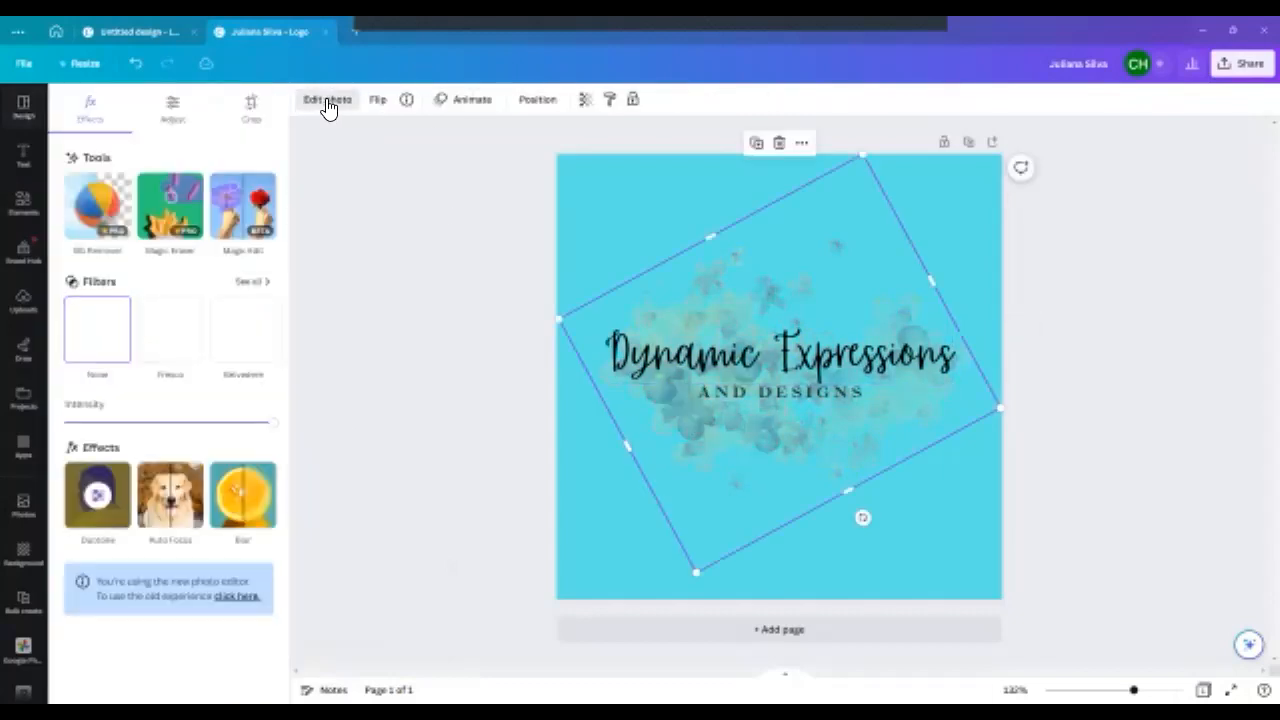
- Search the elements library for "pastel flowers" and show all the matching graphics
left_click(23, 205)
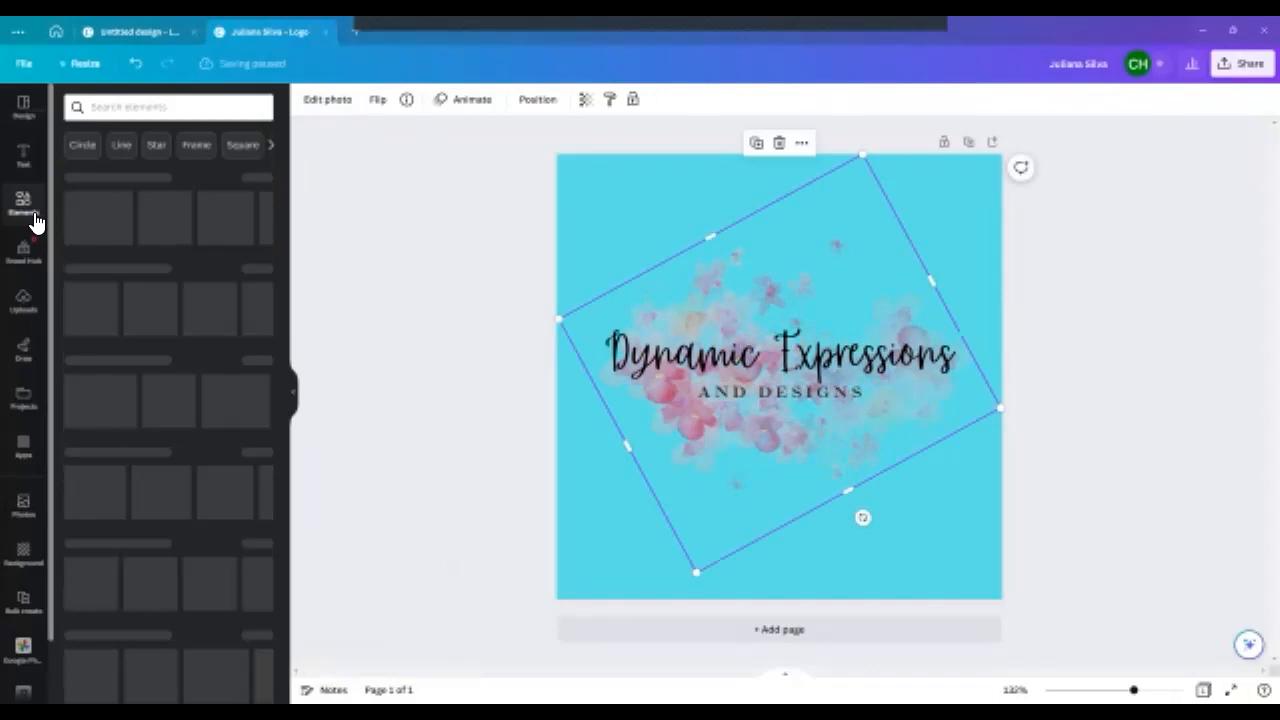
left_click(144, 110)
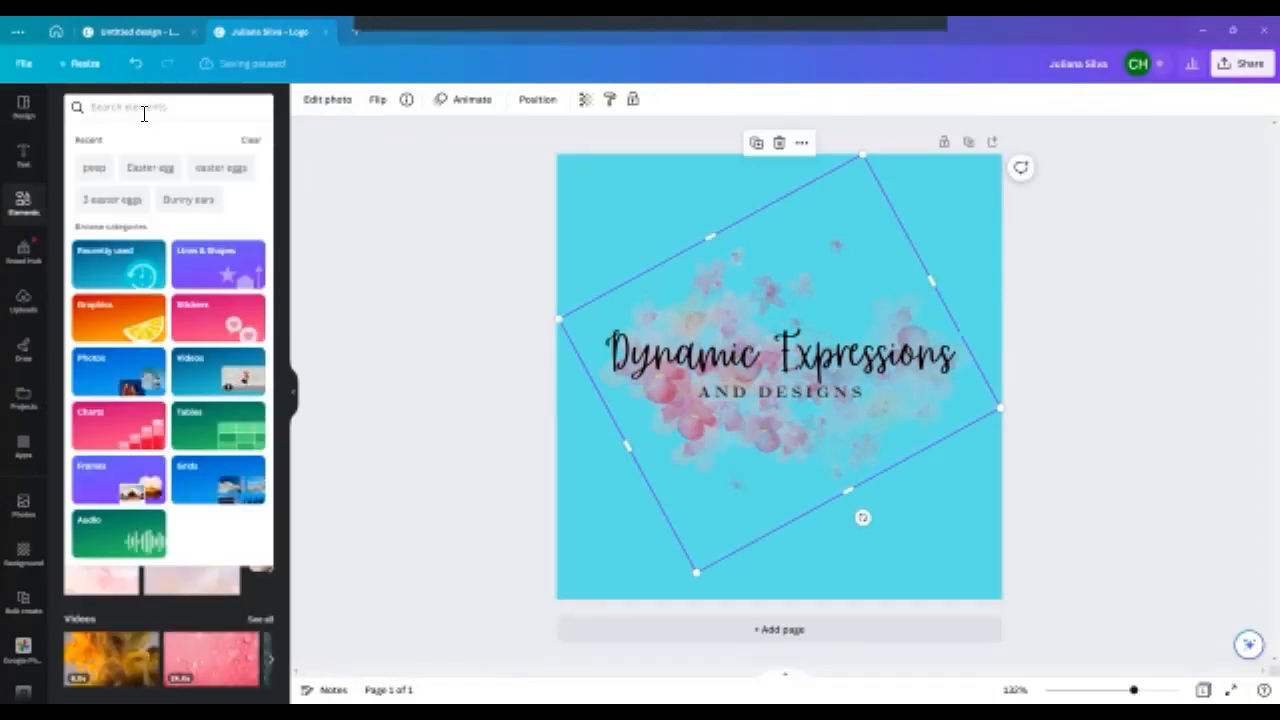
type("pastel")
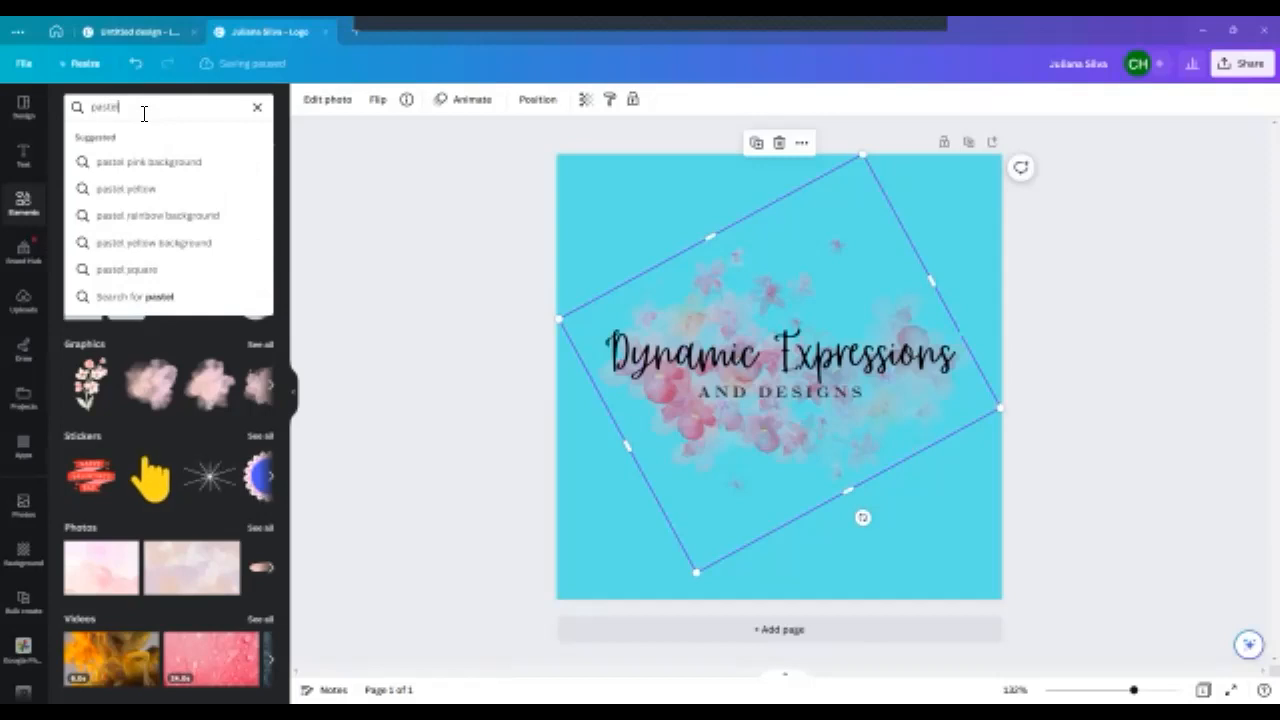
type(" flowers")
key("Return")
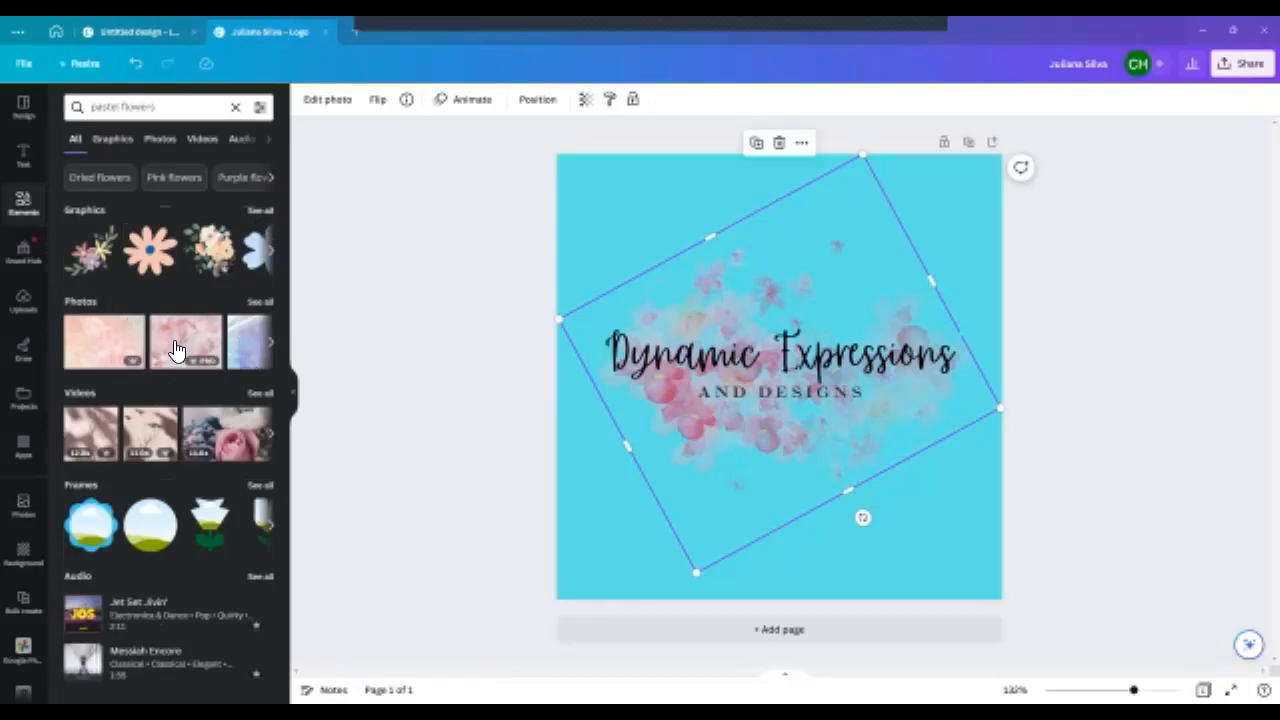
left_click(260, 211)
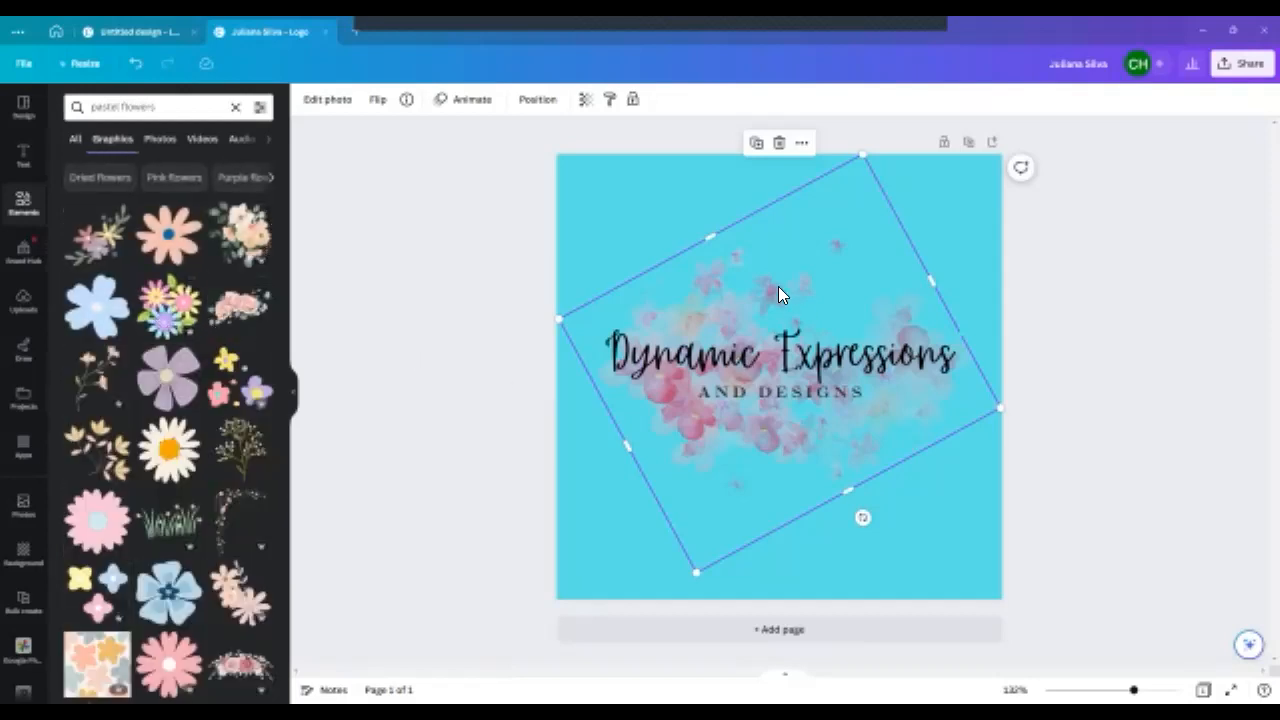
- Move the pink watercolor graphic down to the page's lower-right corner
left_click_drag(789, 429, 884, 570)
- Try an enlarged cluster of pastel daisies behind the heading and tagline, and delete it
left_click(172, 300)
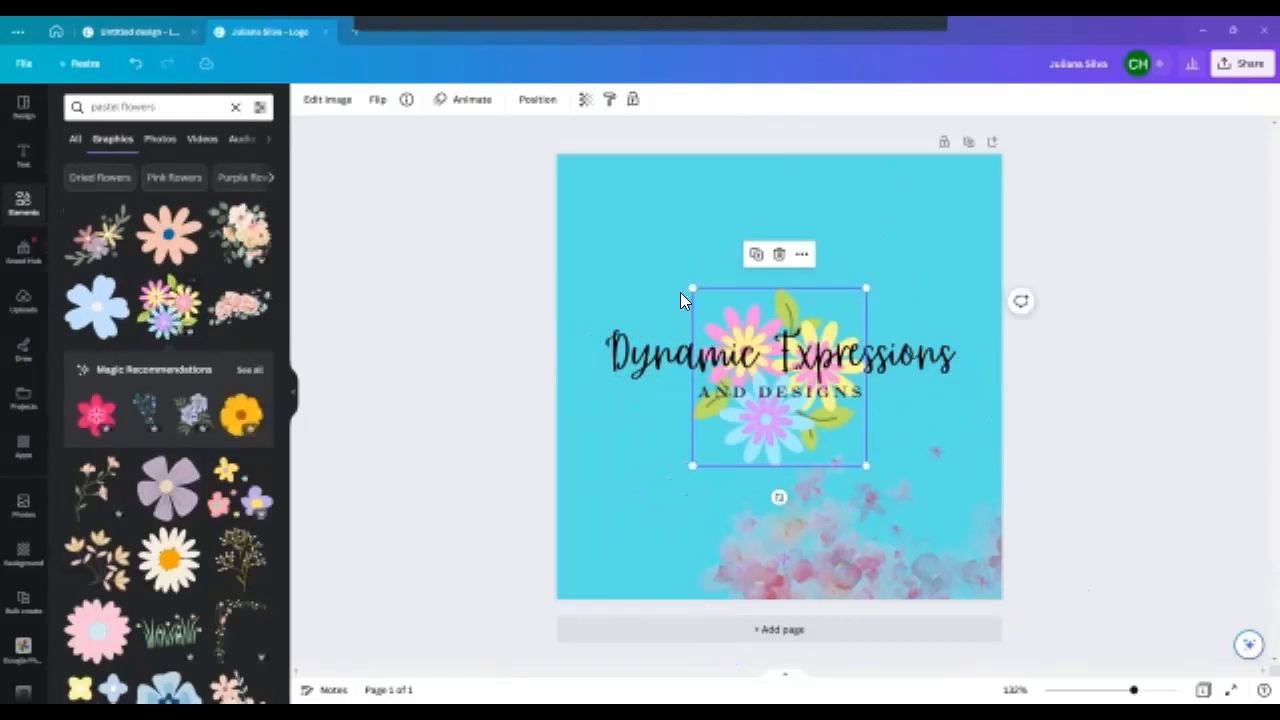
left_click_drag(866, 288, 983, 169)
left_click_drag(898, 330, 833, 350)
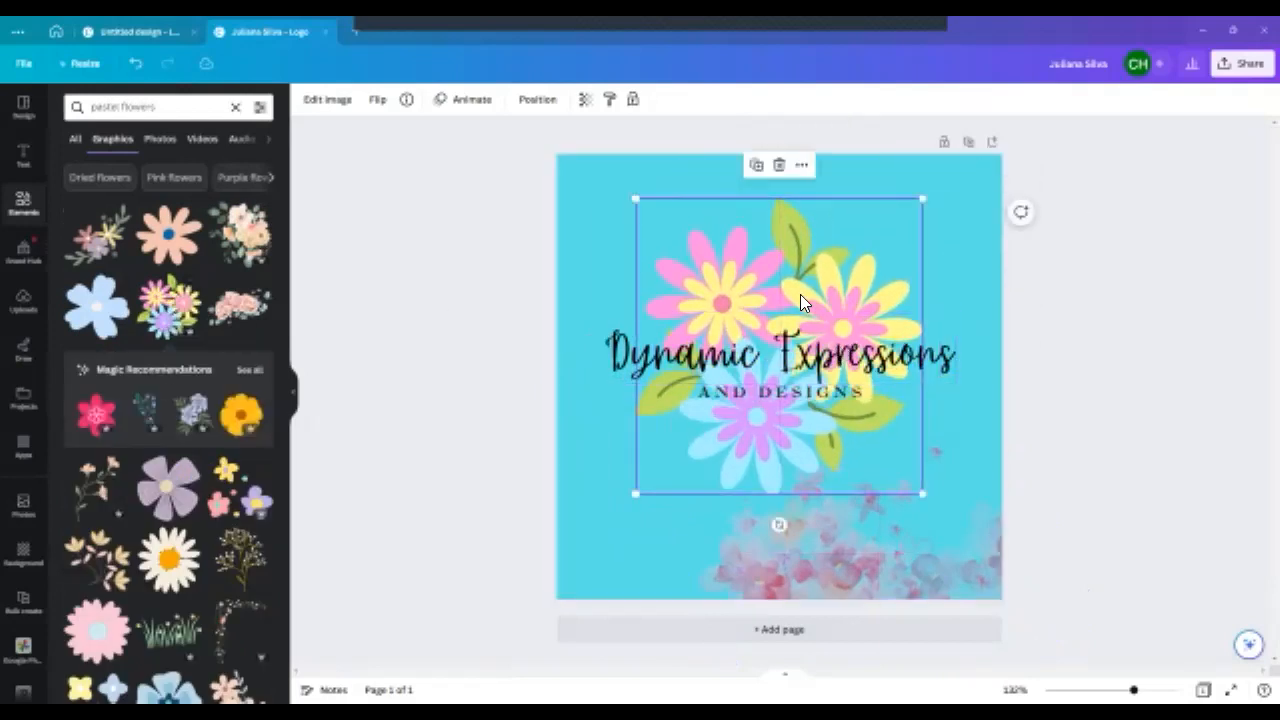
key("Delete")
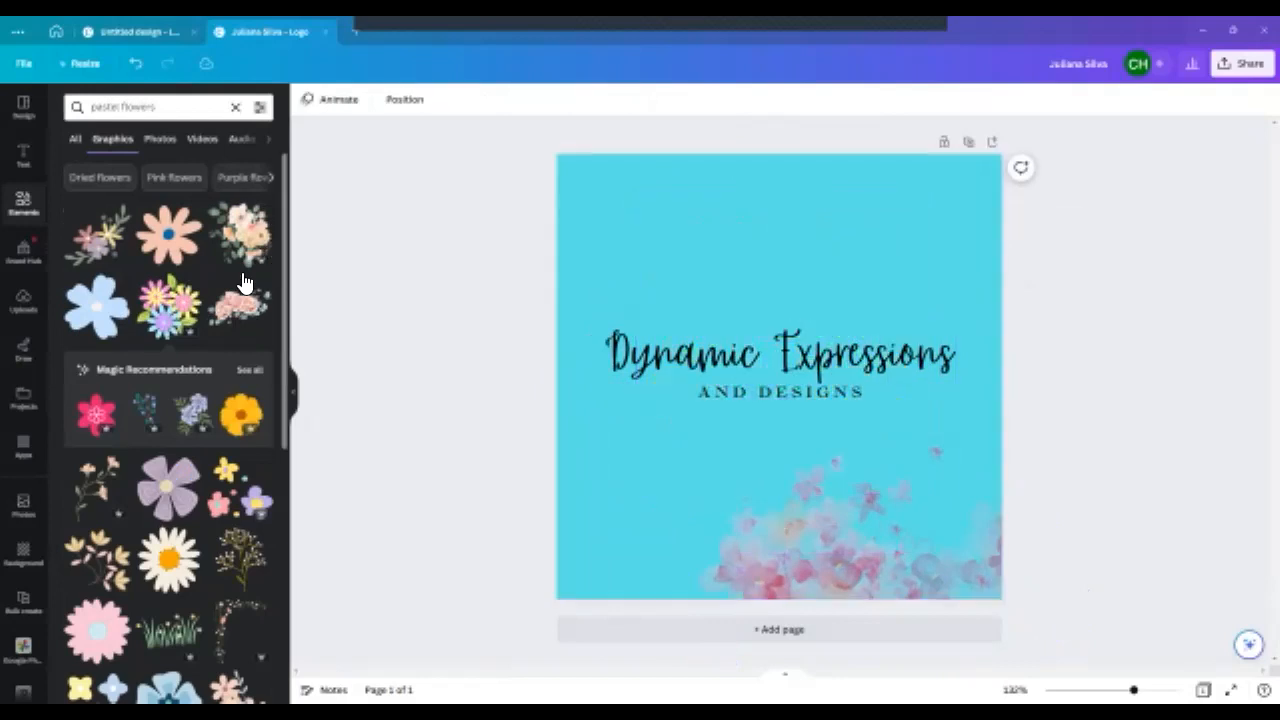
- Browse the "pastel flowers" graphics results for a floral element that suits the logo
scroll(170, 340, "down", 3)
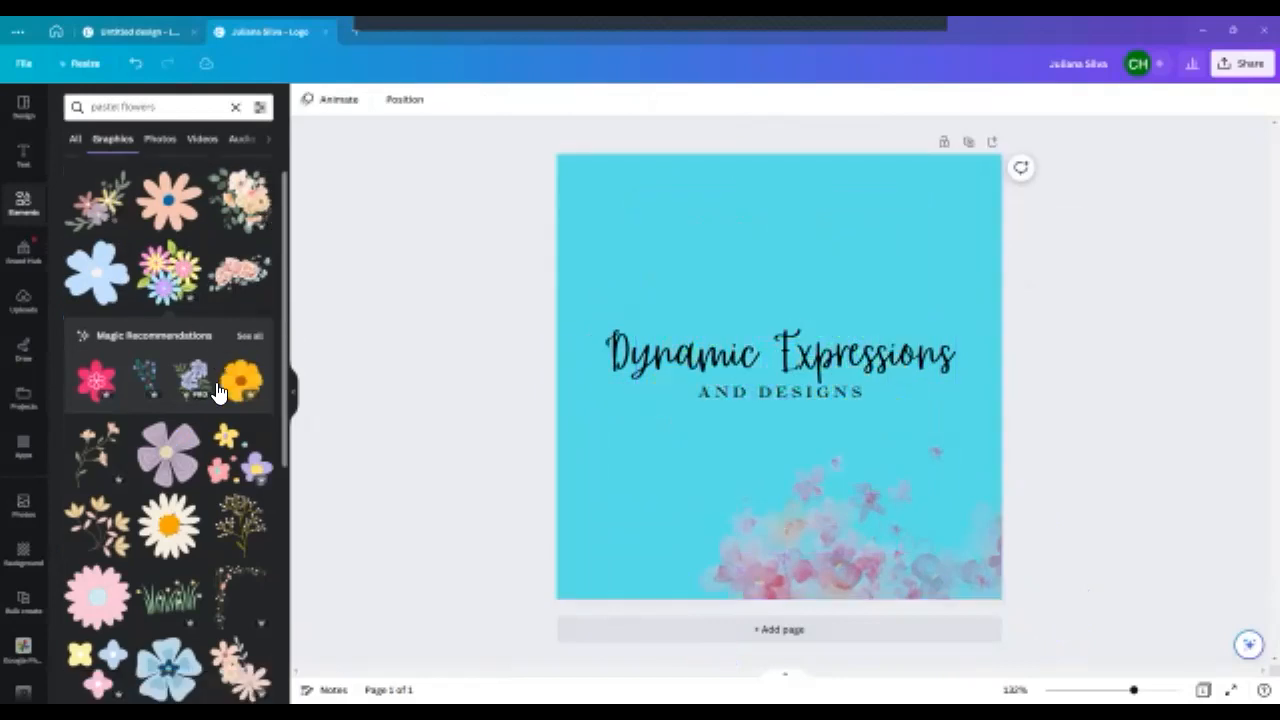
scroll(244, 424, "down", 3)
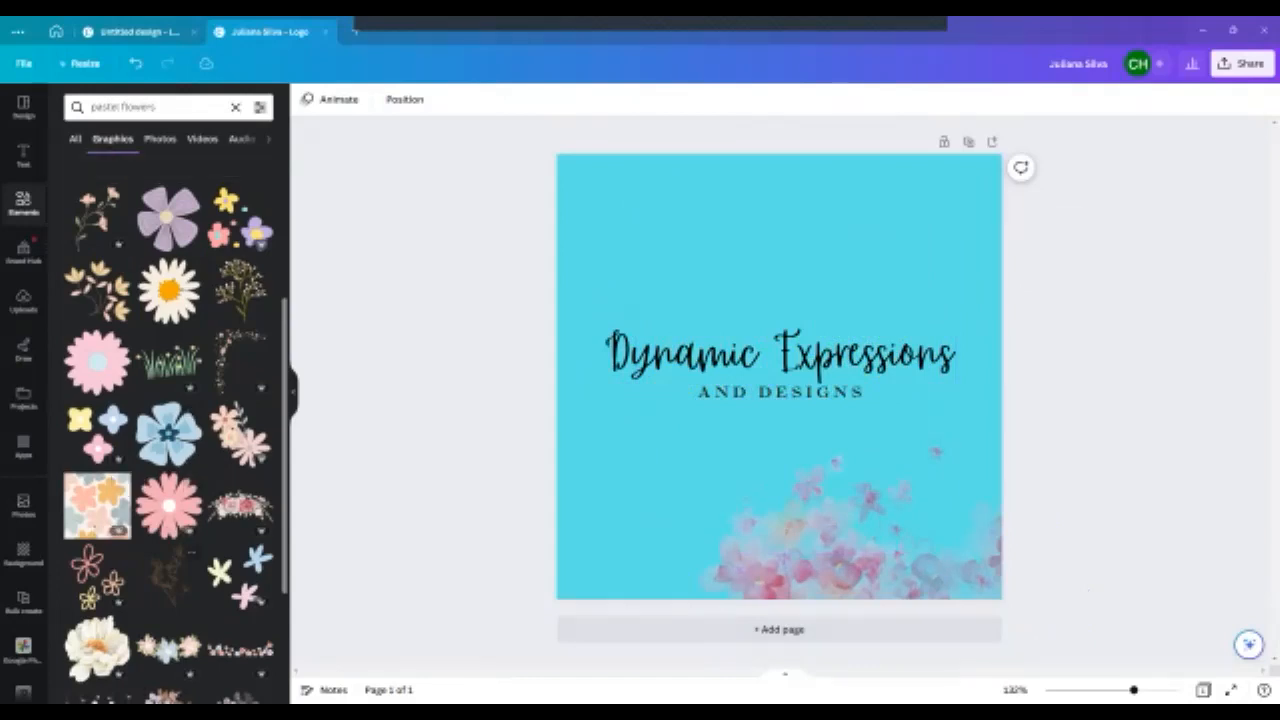
scroll(170, 430, "down", 5)
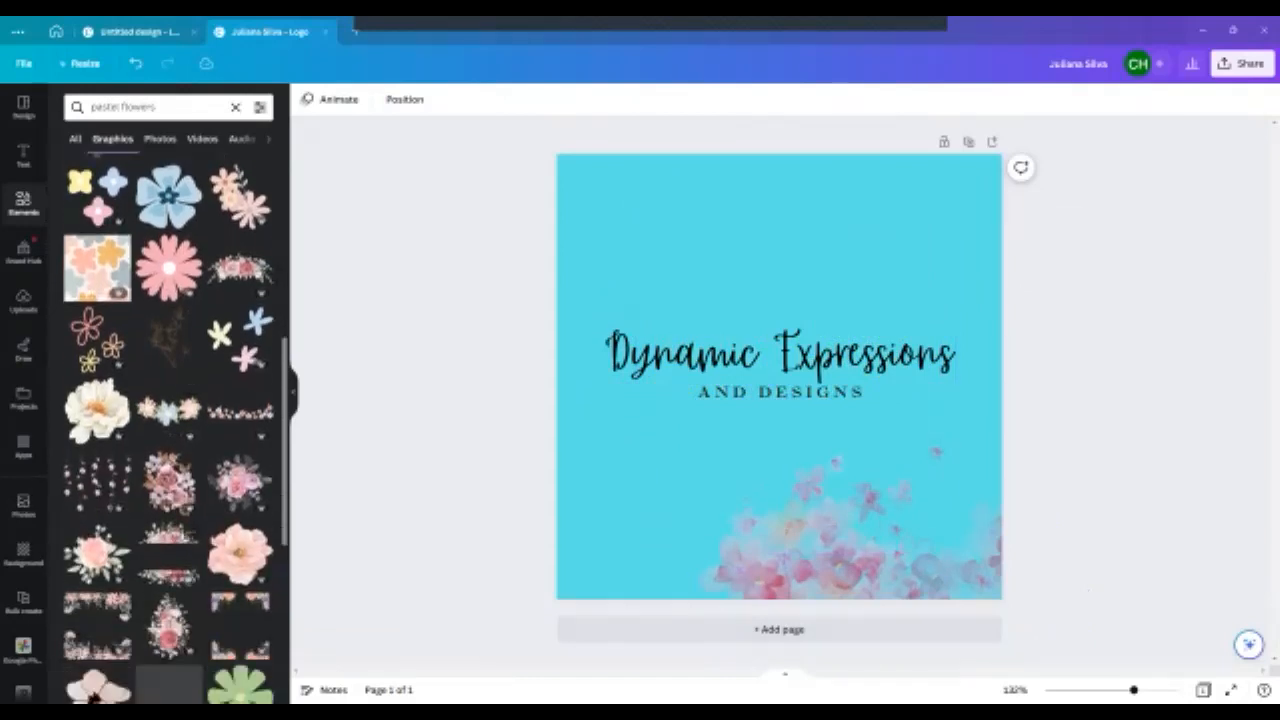
scroll(170, 430, "down", 8)
scroll(170, 430, "down", 6)
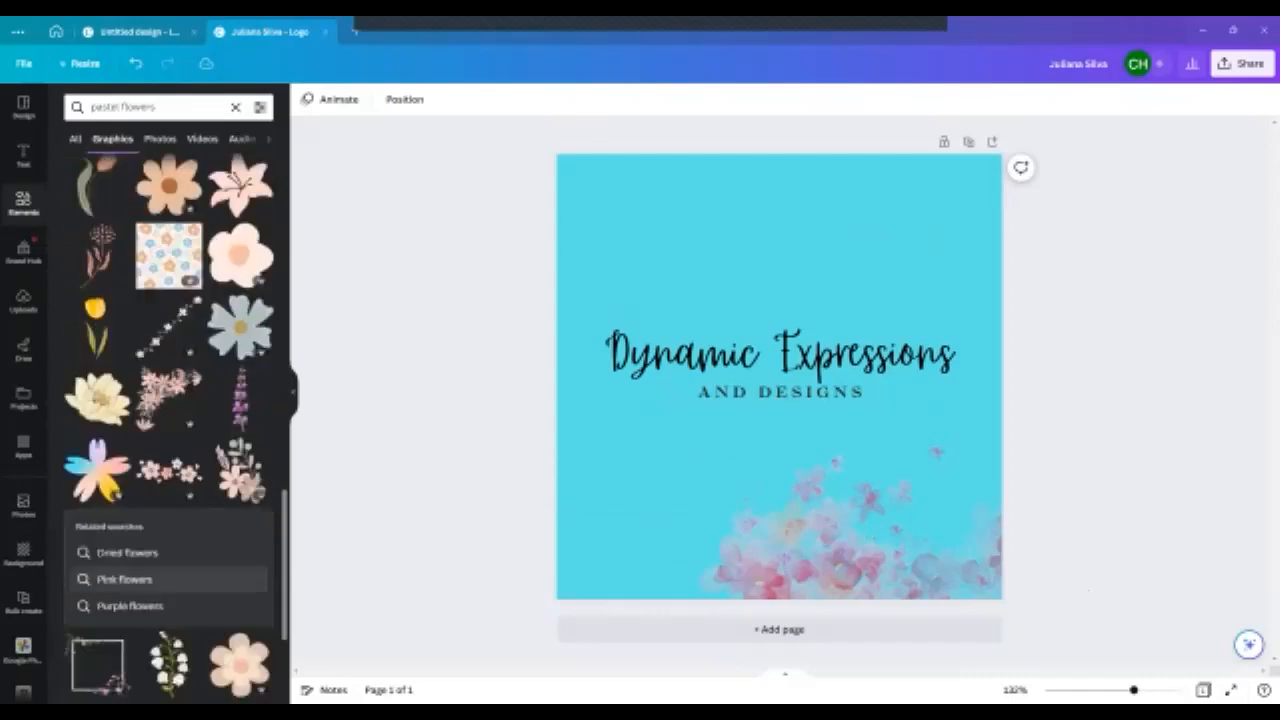
scroll(170, 430, "down", 3)
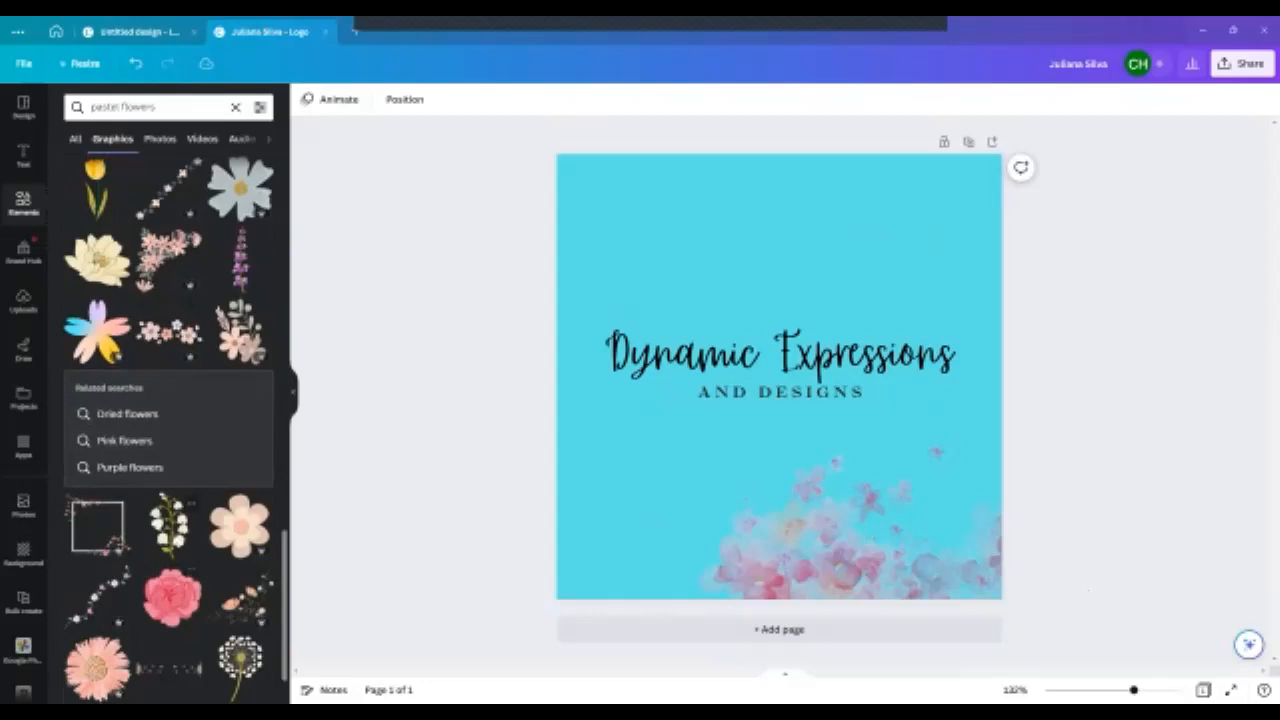
scroll(170, 430, "down", 6)
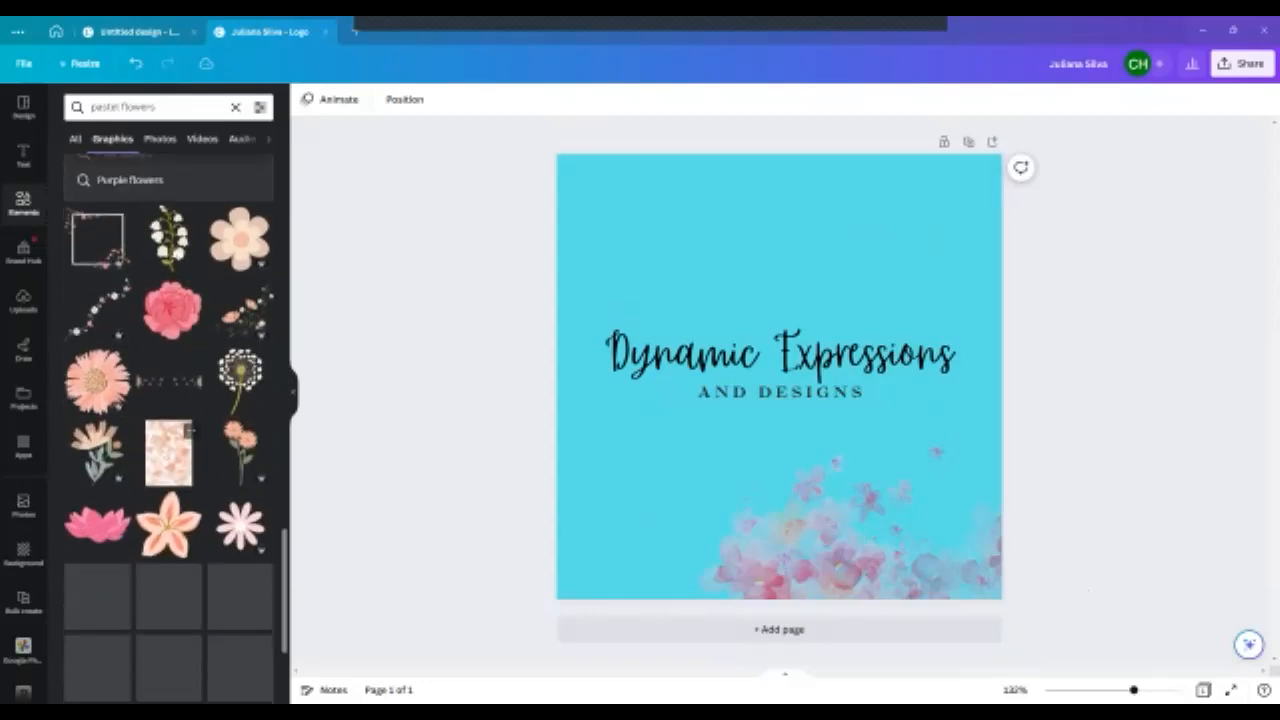
scroll(170, 430, "down", 3)
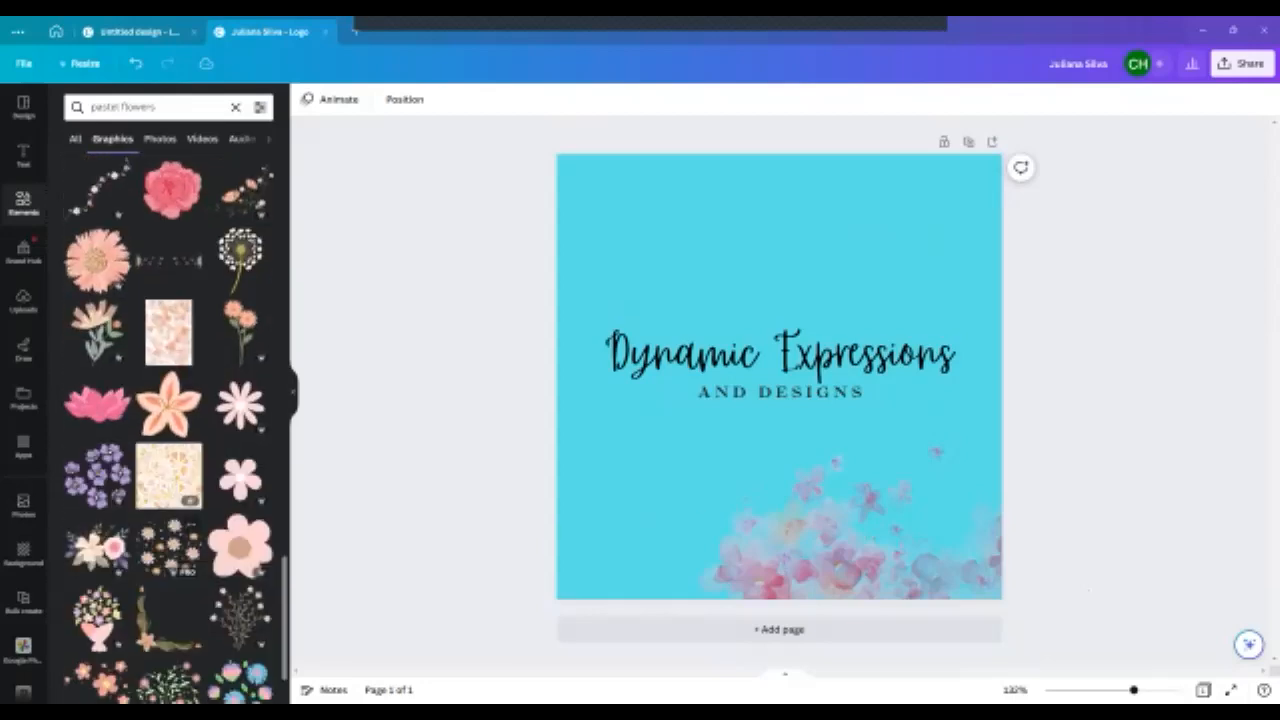
scroll(170, 430, "down", 7)
scroll(170, 430, "down", 6)
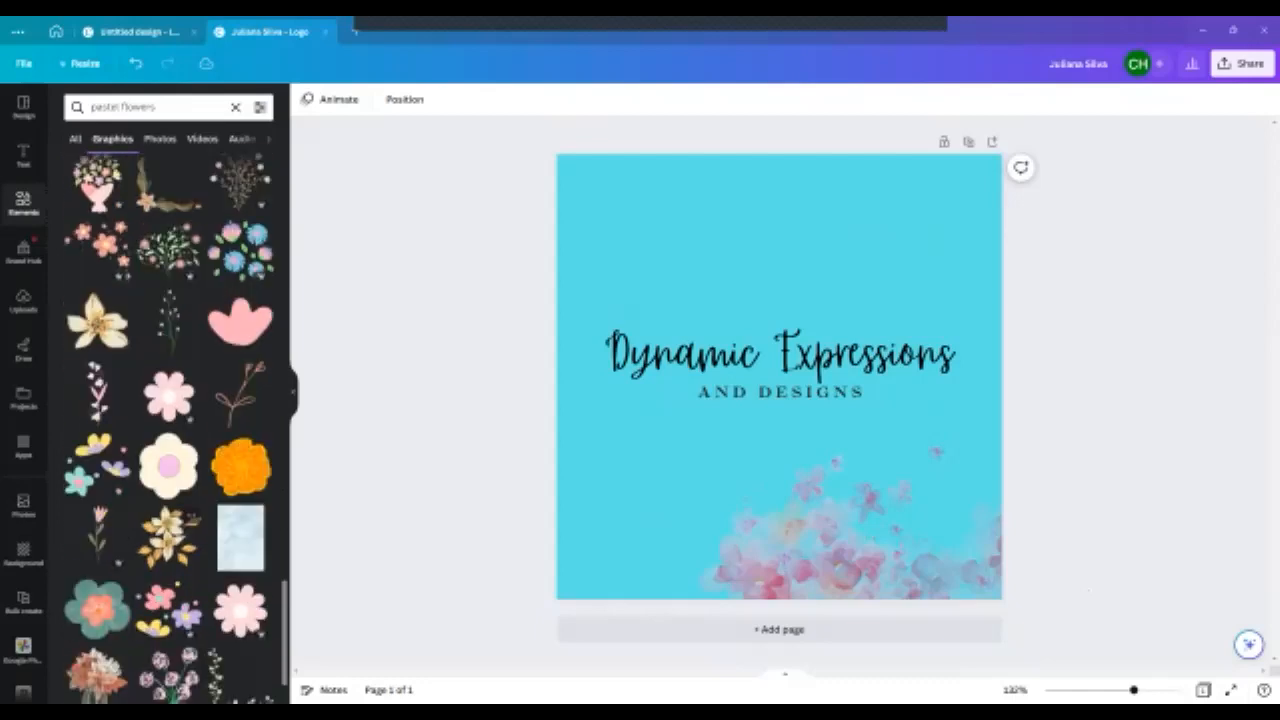
scroll(170, 430, "down", 5)
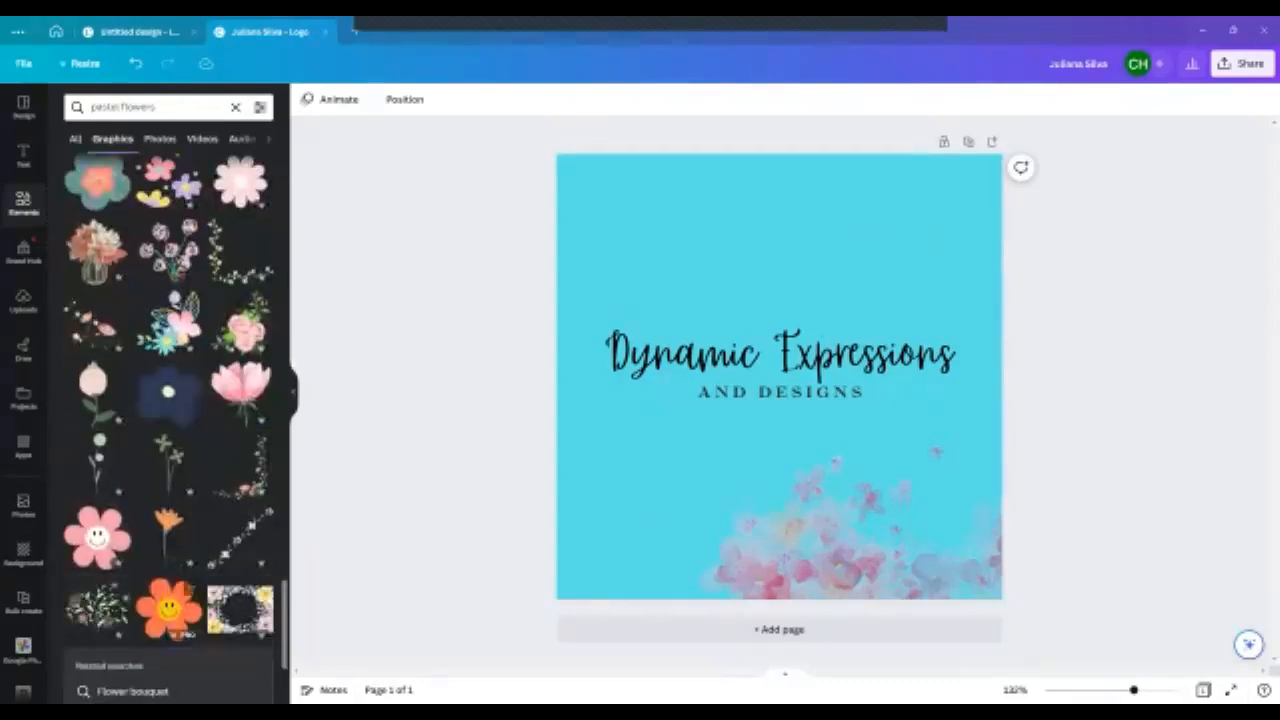
scroll(170, 430, "down", 7)
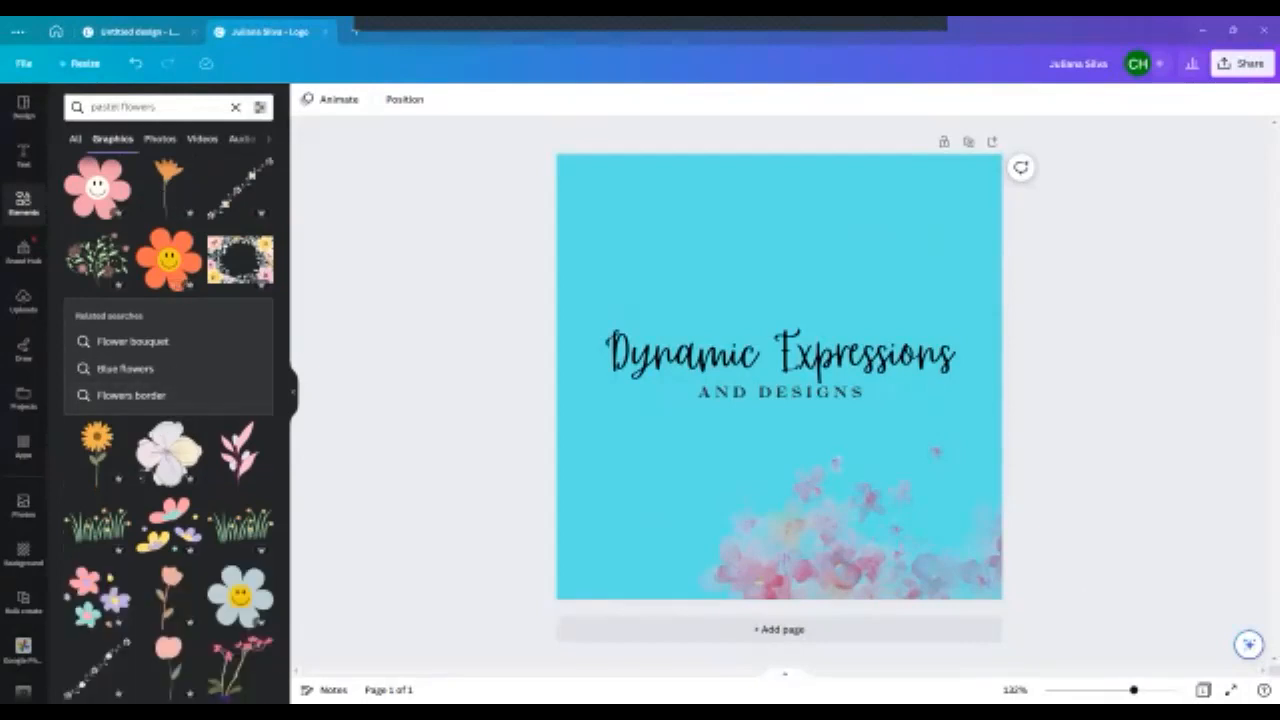
scroll(175, 325, "down", 4)
scroll(170, 430, "down", 7)
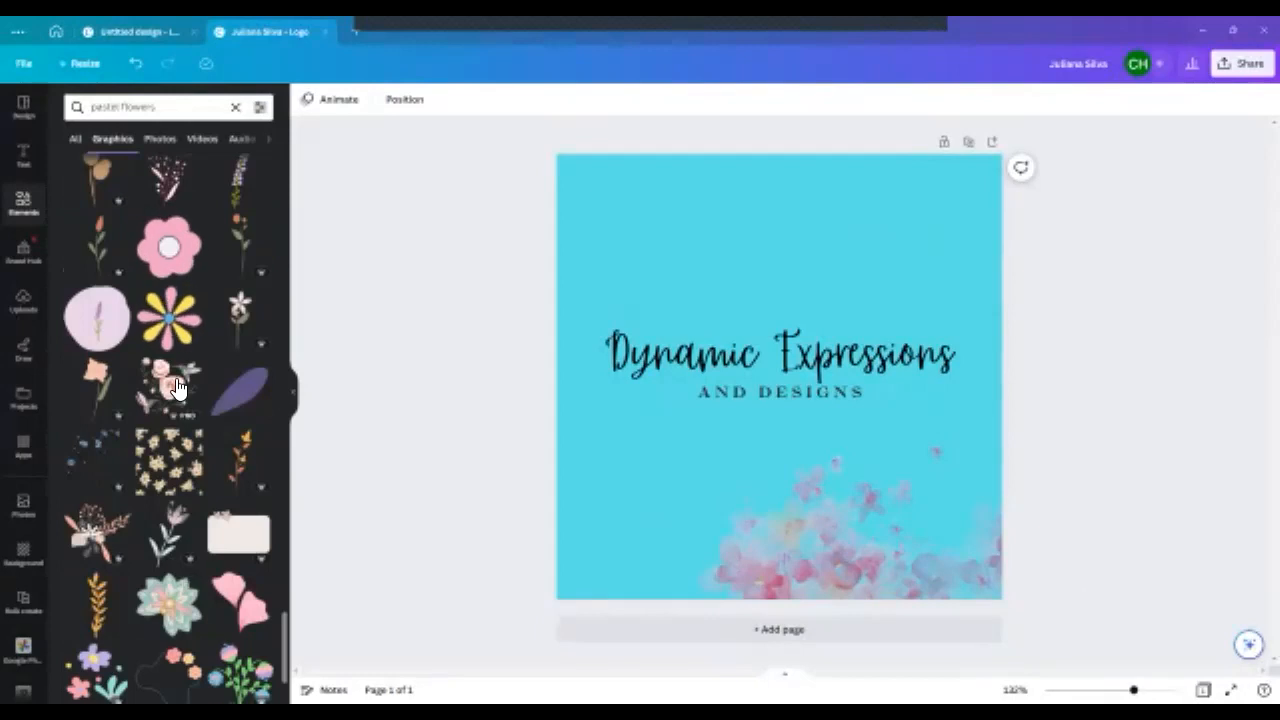
scroll(175, 428, "down", 4)
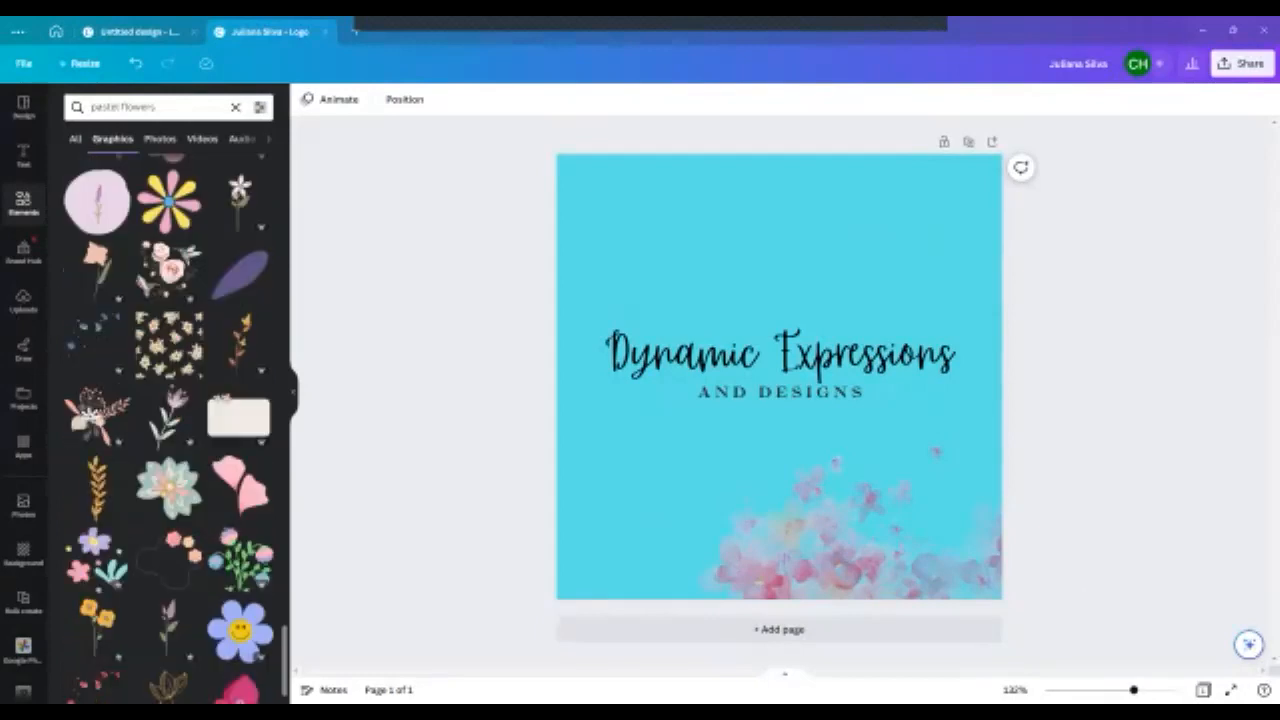
scroll(175, 428, "down", 4)
scroll(170, 428, "down", 6)
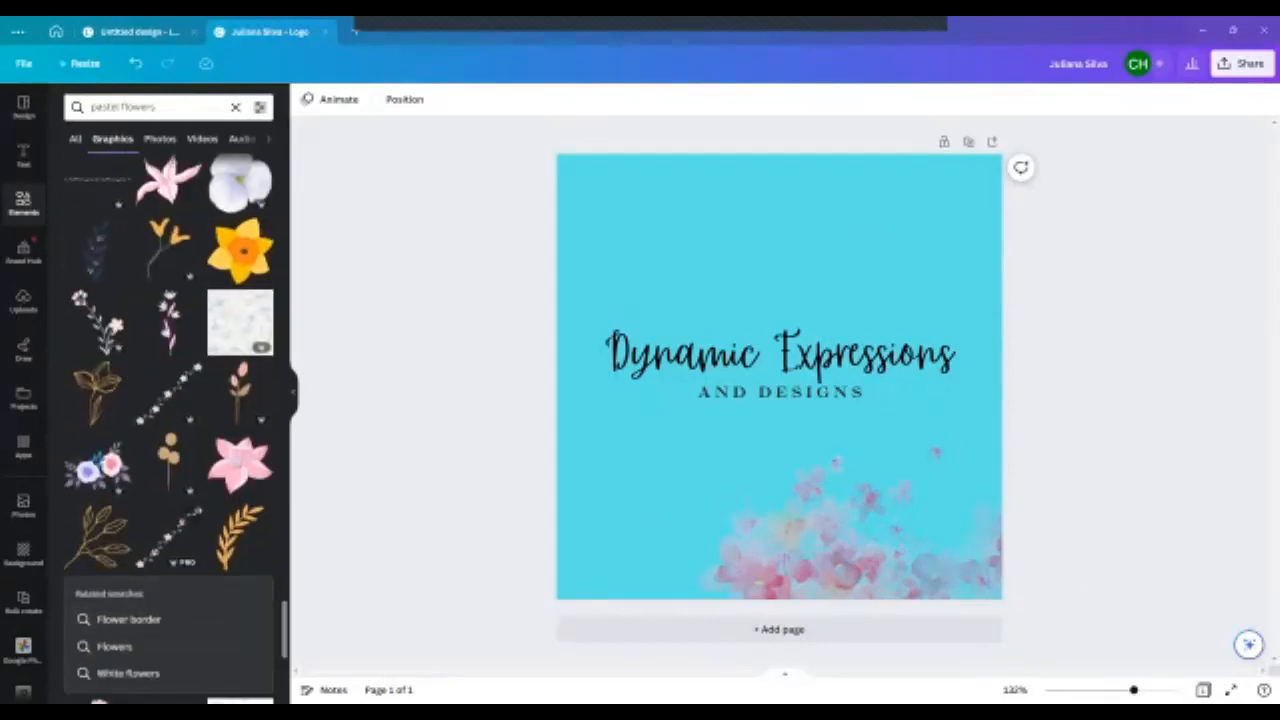
scroll(169, 428, "down", 7)
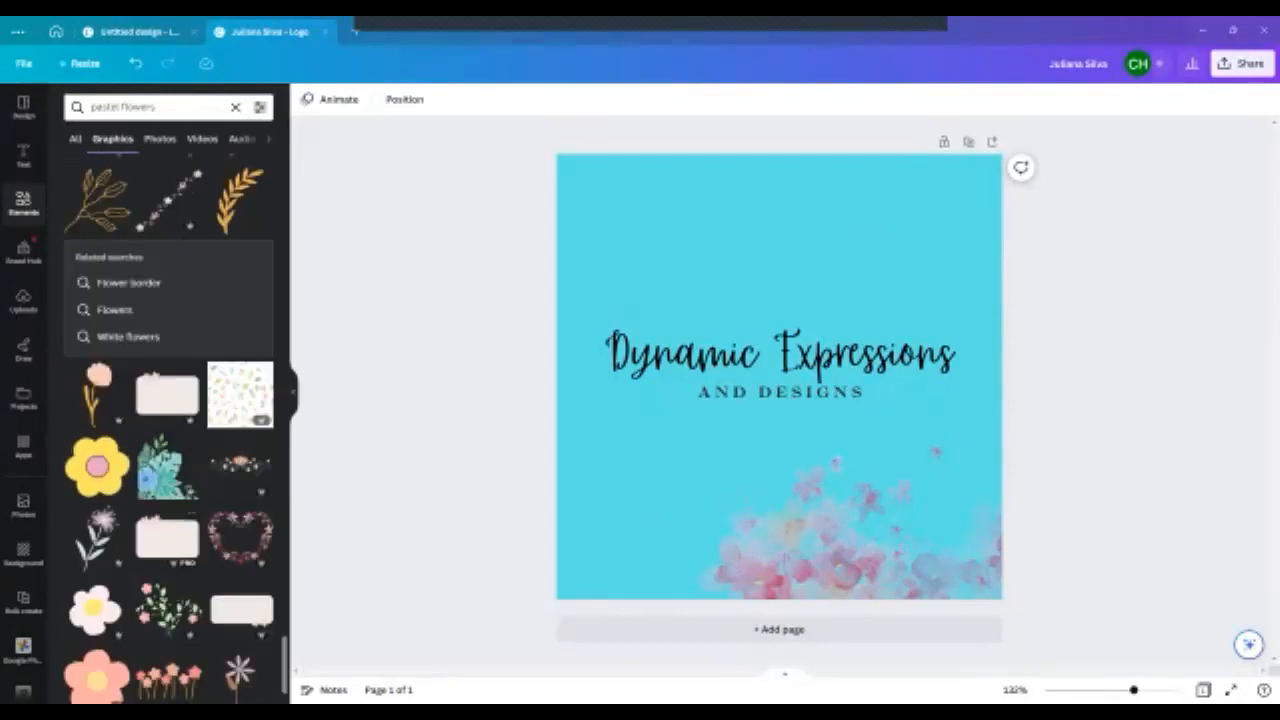
scroll(169, 428, "up", 20)
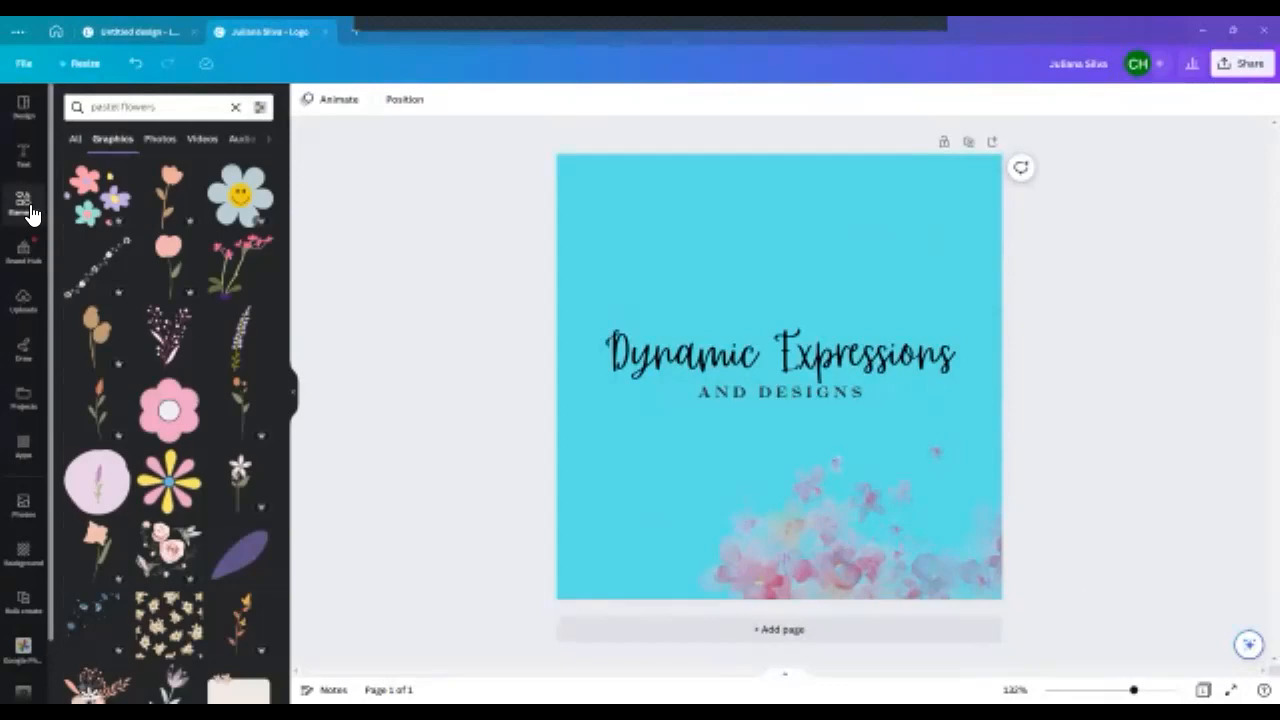
- Show all the recently used elements and add the large pink daisy with the yellow center to the page
left_click(30, 213)
left_click(260, 178)
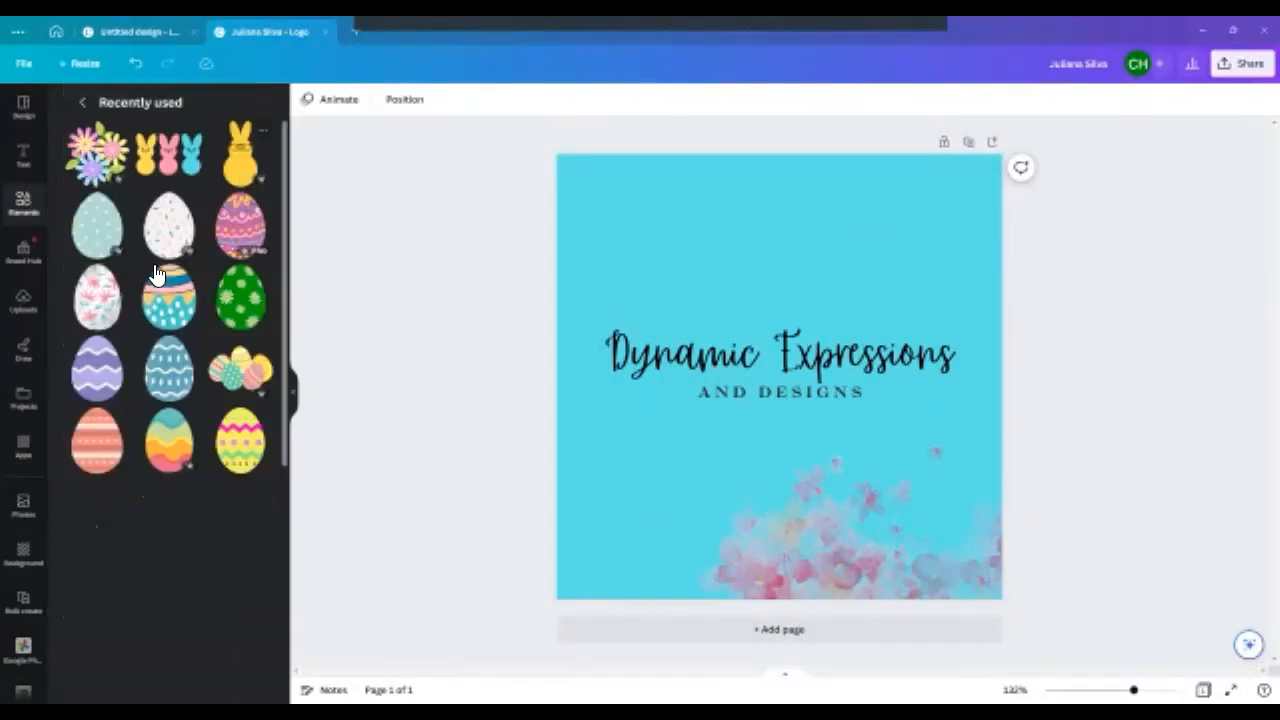
scroll(155, 273, "down", 6)
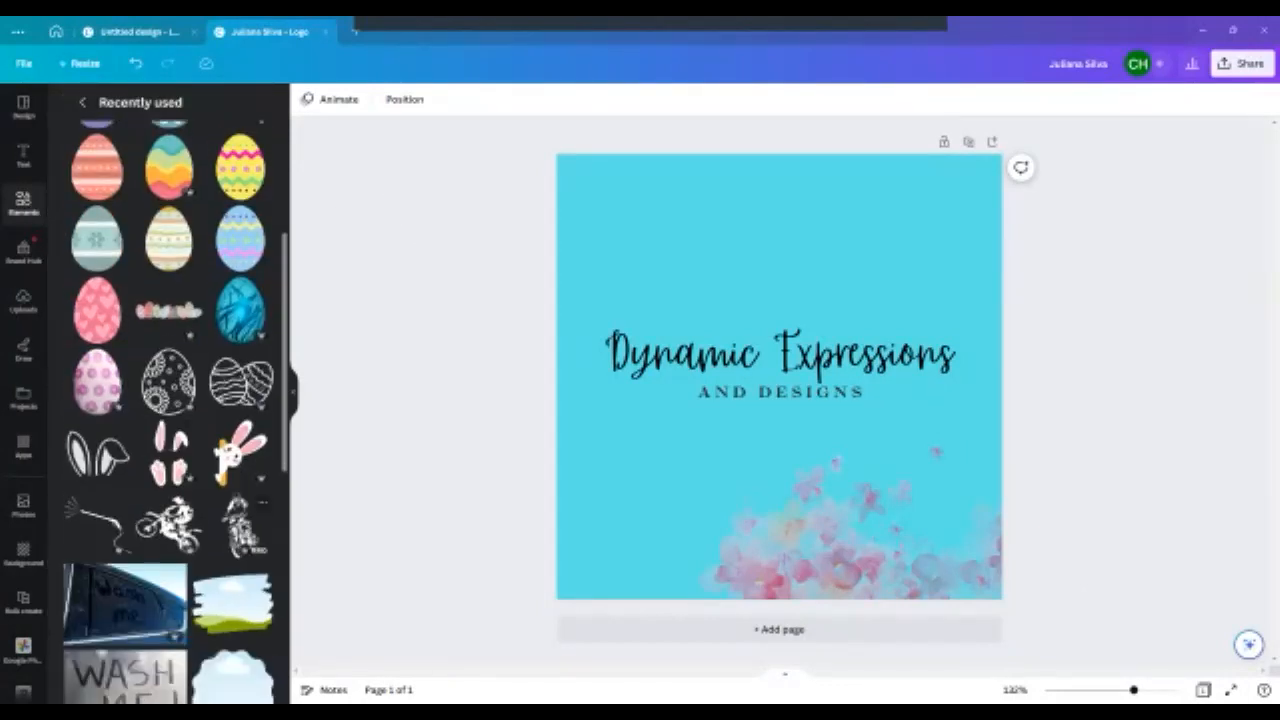
scroll(169, 410, "down", 10)
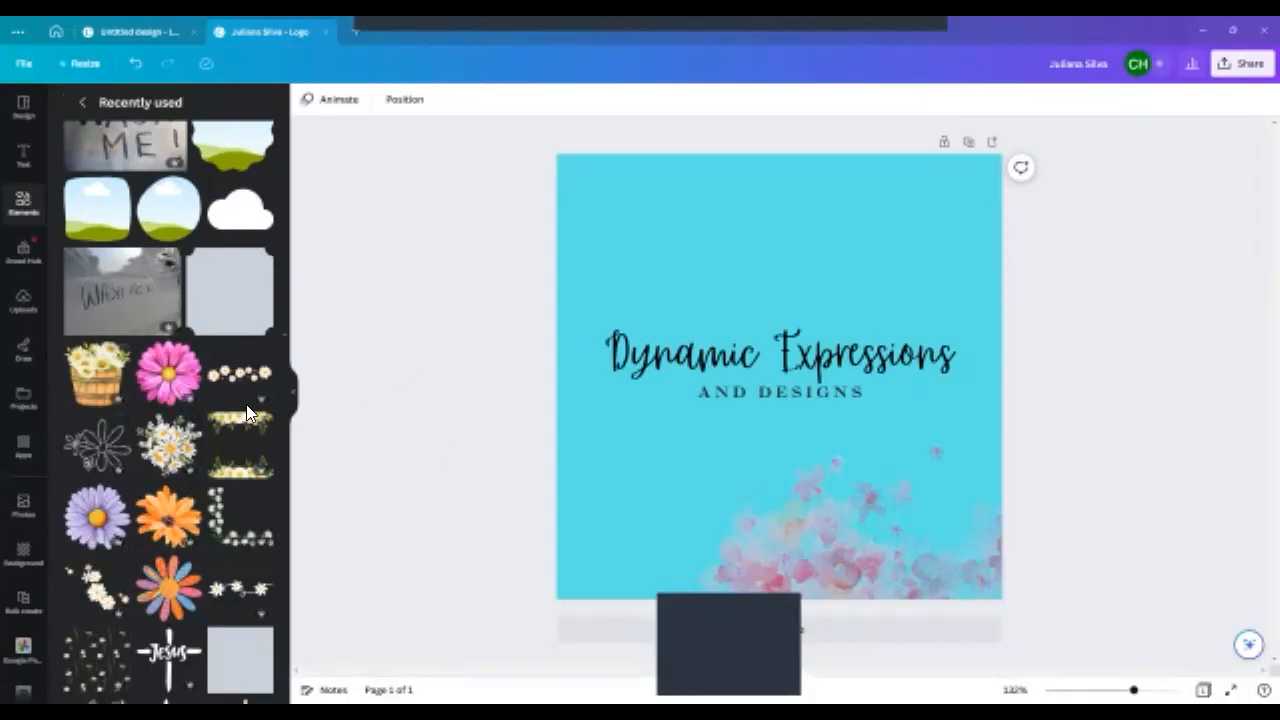
left_click(170, 374)
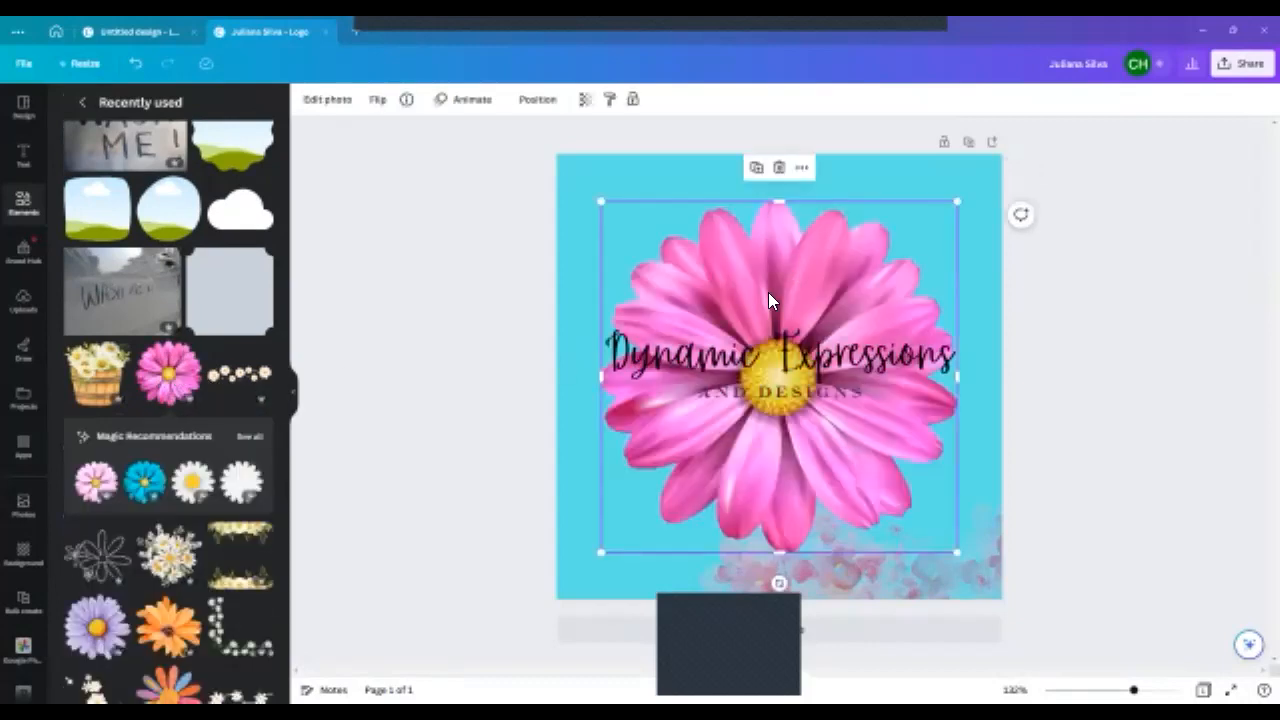
- Add a second page and move the pink watercolor graphic from the logo page onto it
left_click(1058, 472)
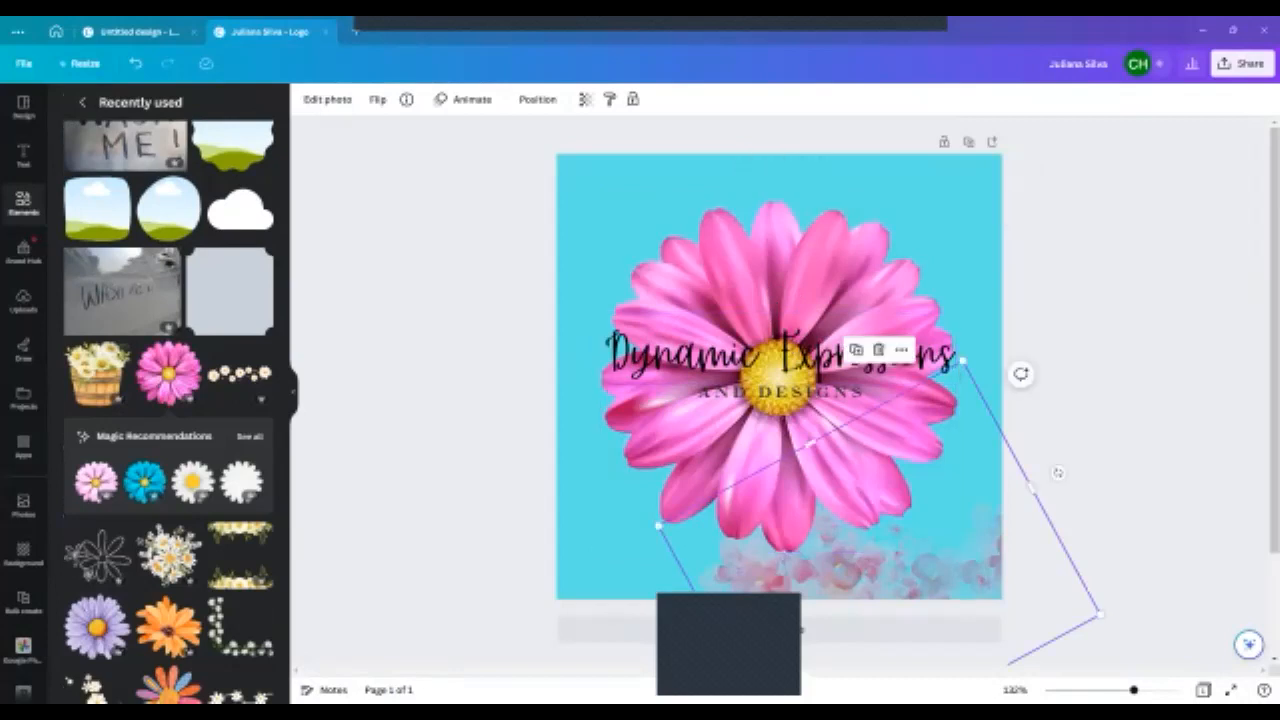
left_click(780, 629)
scroll(780, 400, "up", 2)
left_click_drag(765, 357, 668, 624)
scroll(770, 472, "up", 1)
scroll(770, 472, "up", 2)
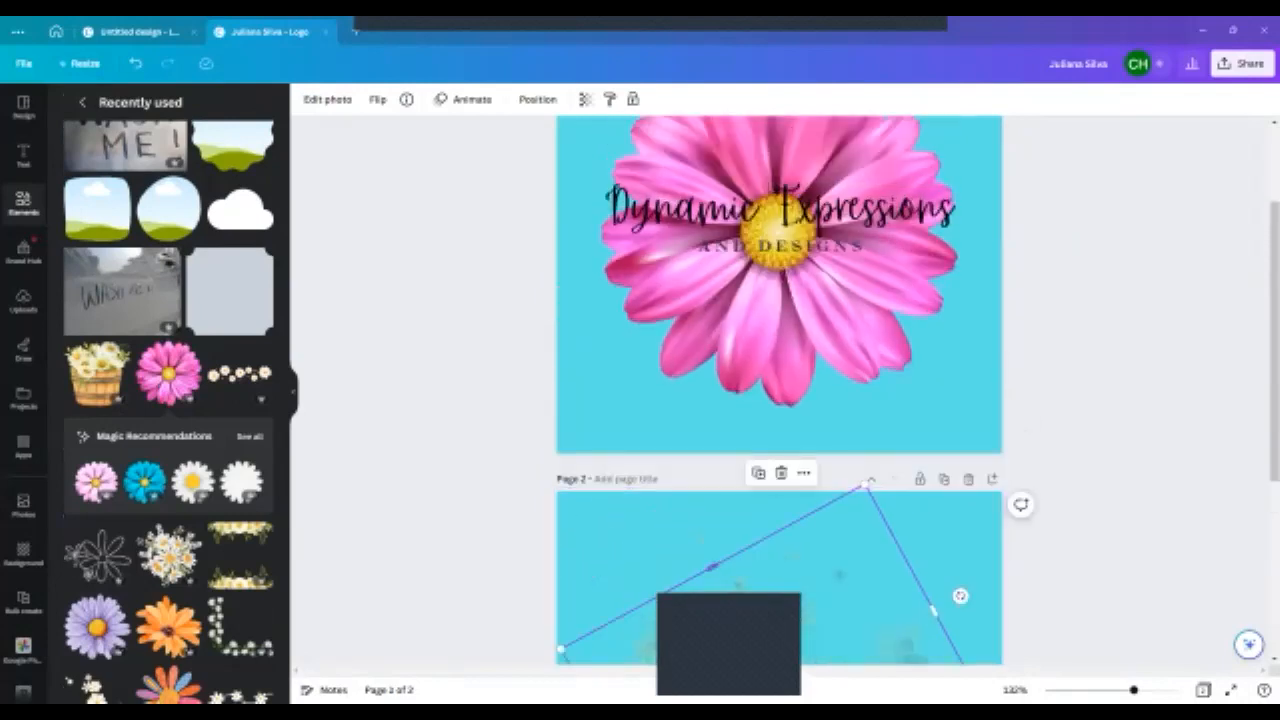
- Enlarge the "Dynamic Expressions" heading to font size 62.6, nearly the page width, and reposition it over the daisy
left_click(794, 278)
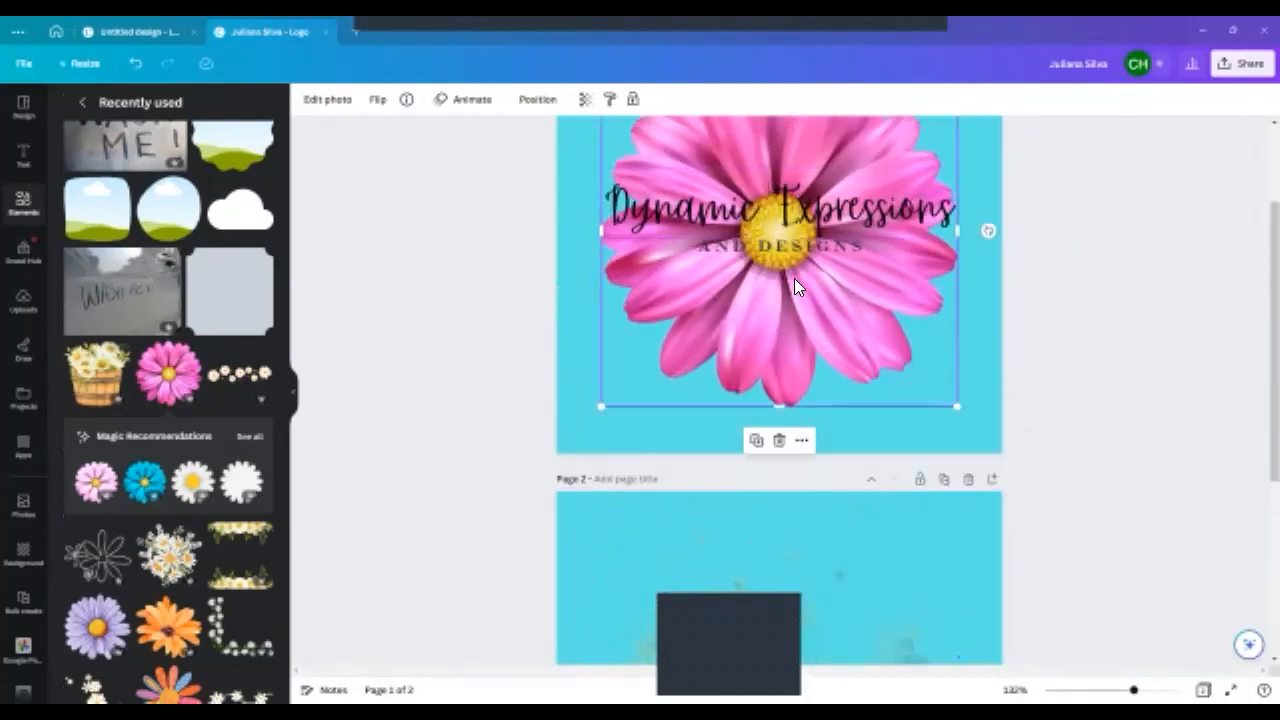
scroll(794, 278, "up", 2)
left_click(804, 372)
left_click_drag(955, 313, 1037, 297)
left_click_drag(842, 300, 806, 310)
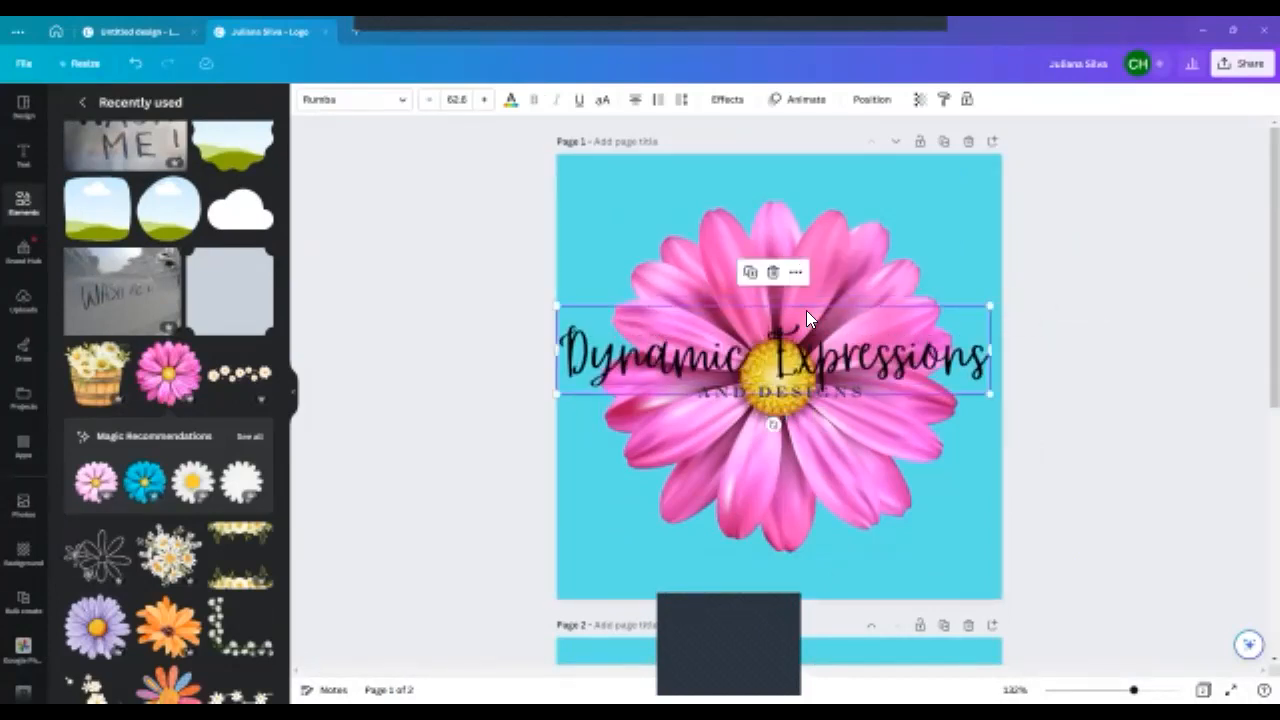
- Shrink the pink daisy to about two thirds of the page width and reposition it behind the text
left_click(798, 242)
left_click_drag(958, 201, 892, 266)
left_click_drag(785, 510, 813, 478)
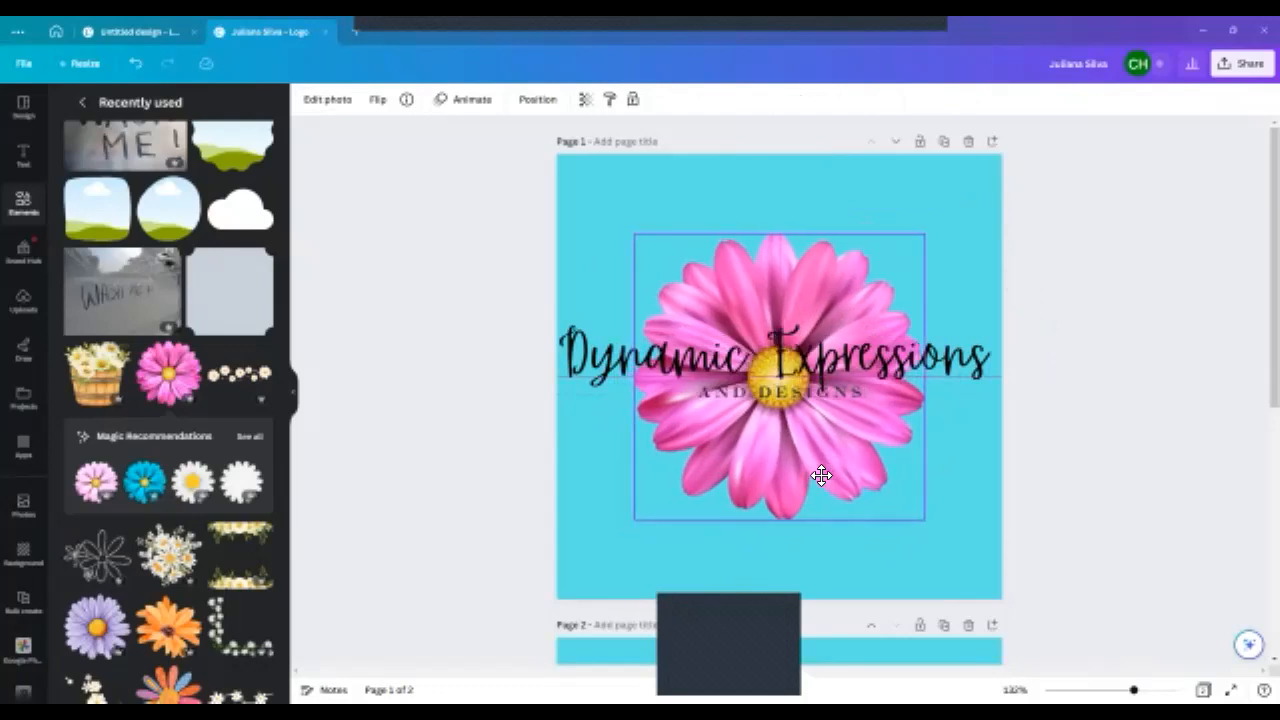
left_click(822, 475)
- Move the "AND DESIGNS" tagline slightly down and center the "Dynamic Expressions" heading horizontally on the page
left_click(803, 396)
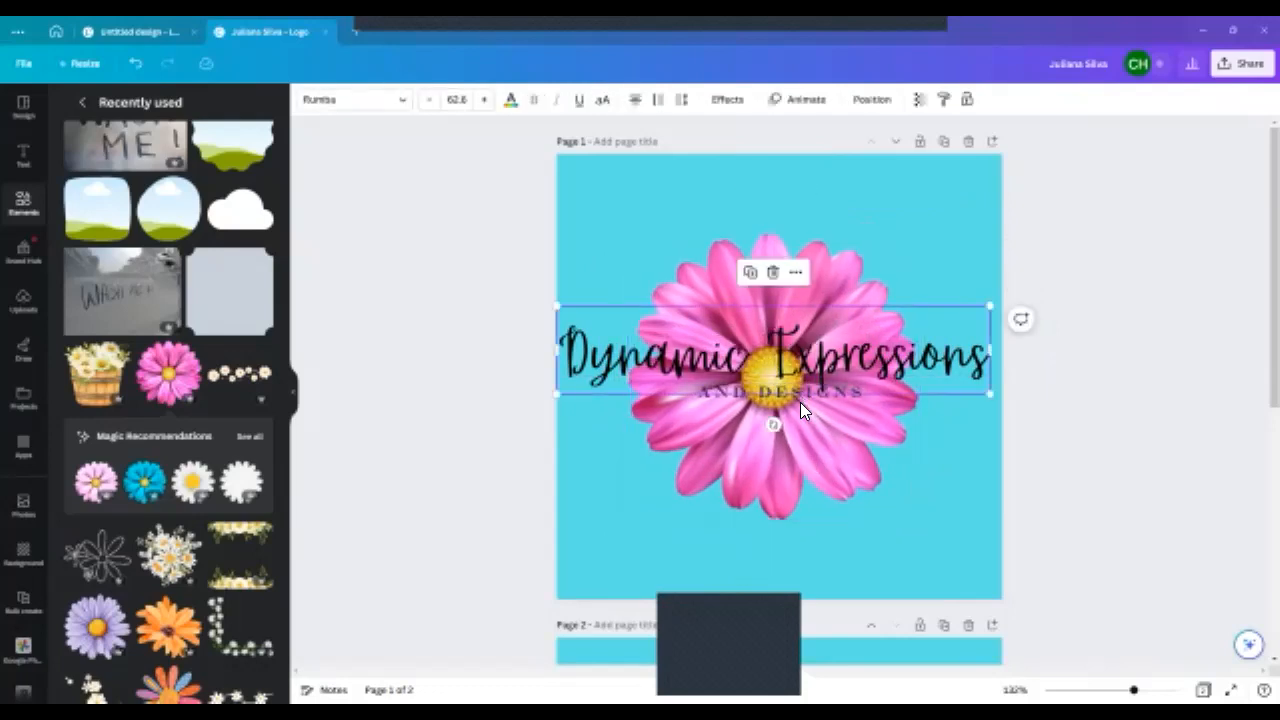
left_click_drag(801, 408, 798, 422)
left_click(824, 354)
left_click_drag(824, 354, 830, 355)
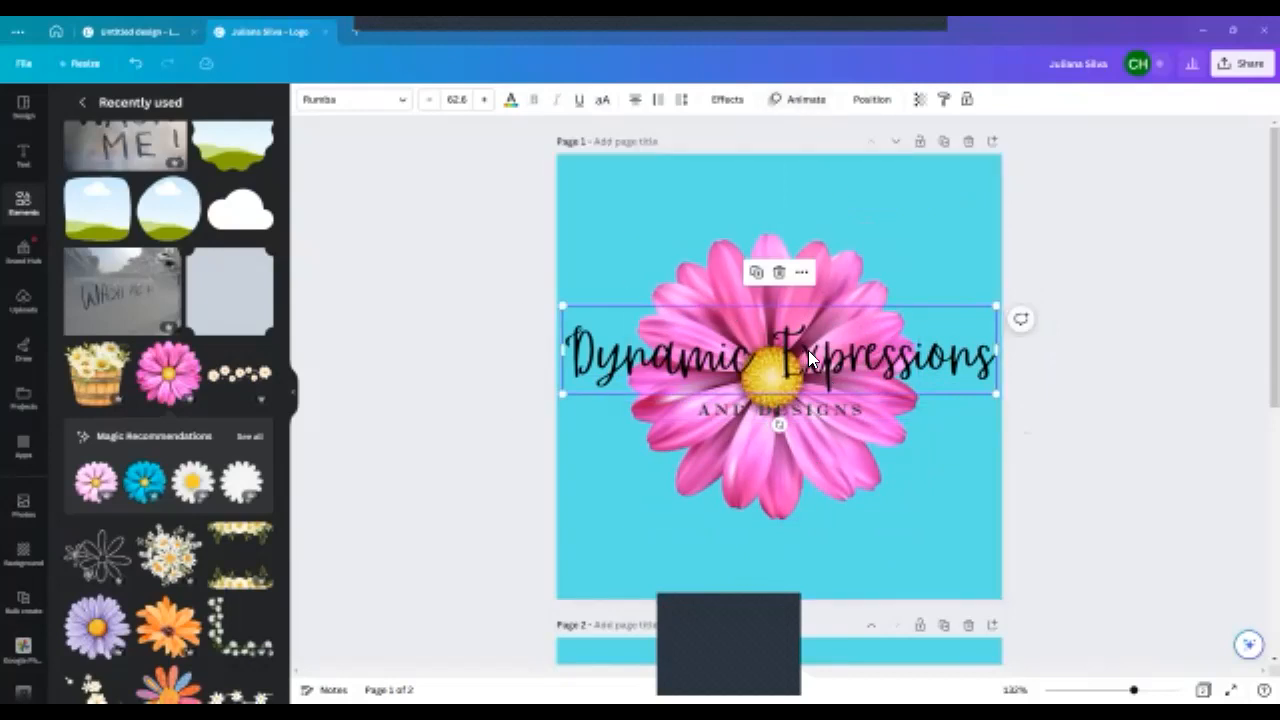
- Apply the Outline text effect to the "Dynamic Expressions" heading with a white outline color
left_click(725, 101)
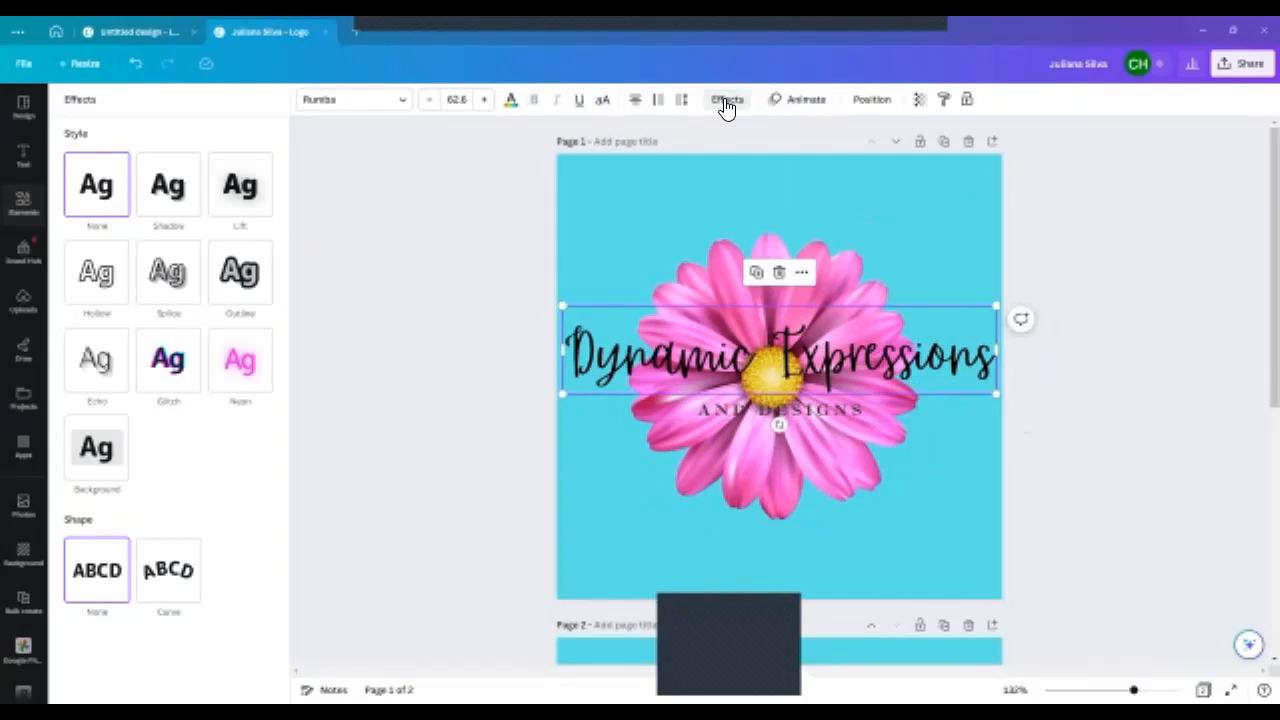
left_click(248, 283)
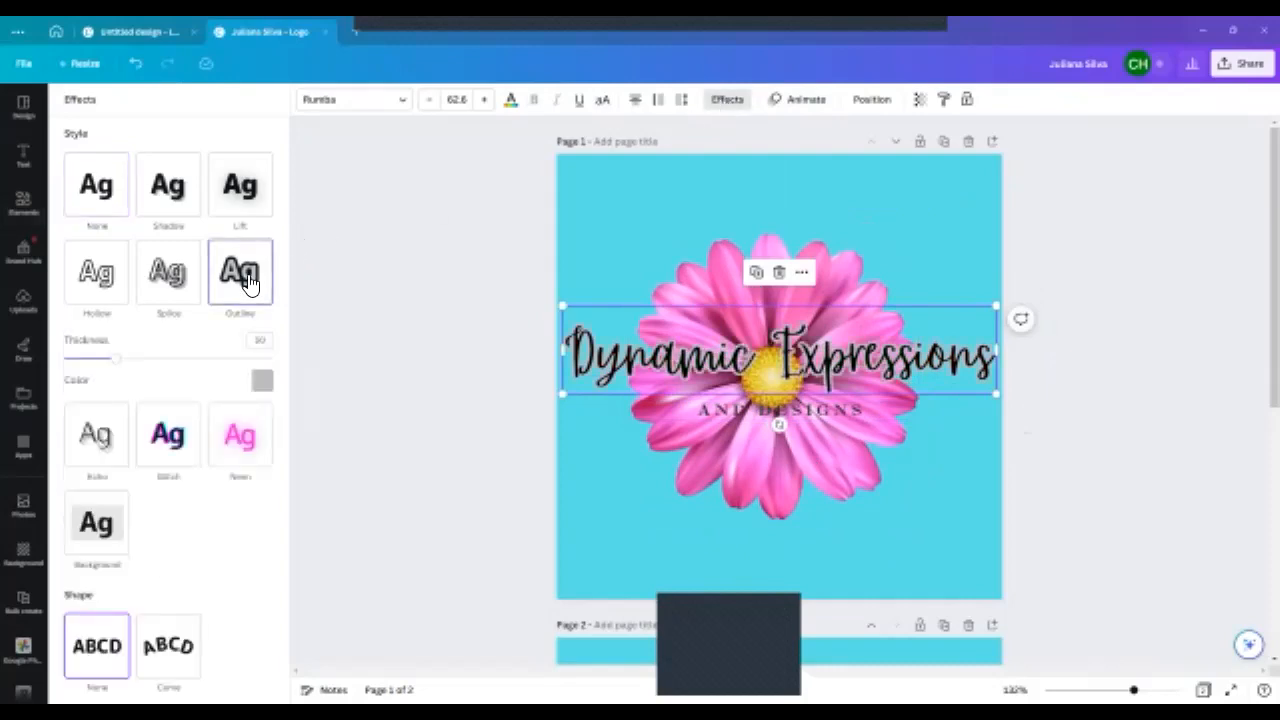
left_click(262, 381)
left_click(206, 572)
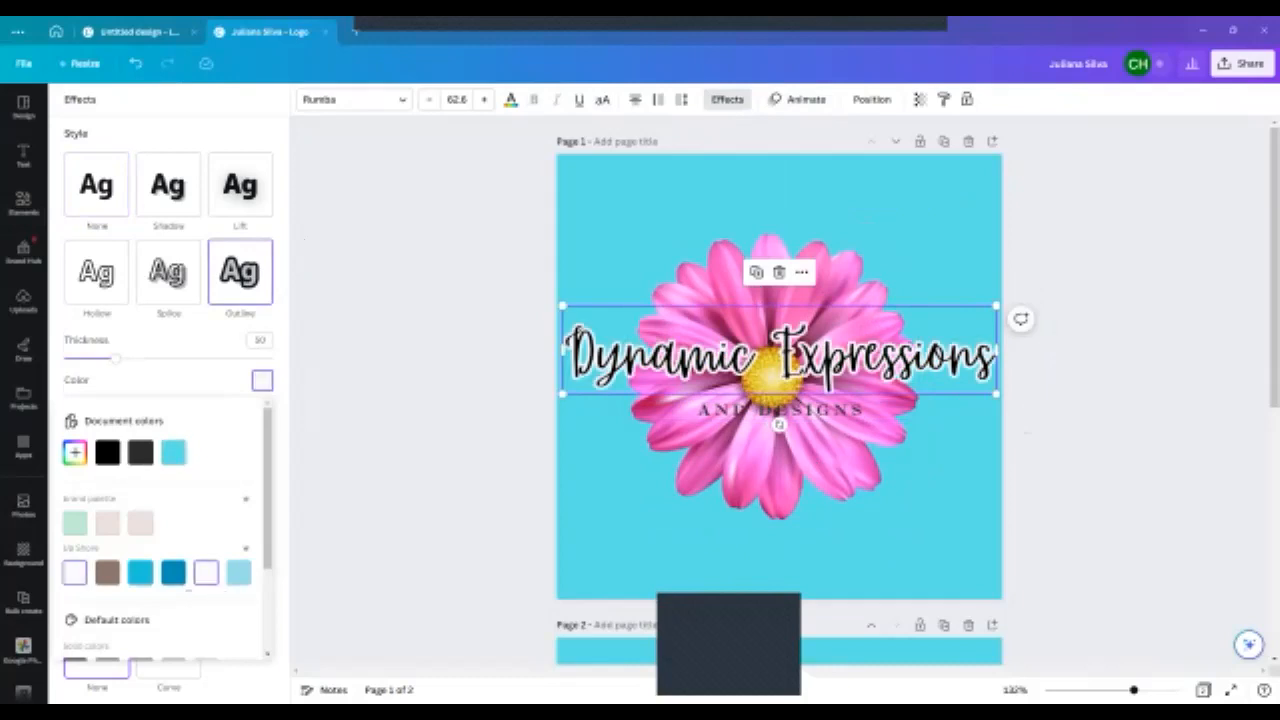
- Change the "Dynamic Expressions" heading's outline color to the turquoise document color that matches the background
left_click(754, 410)
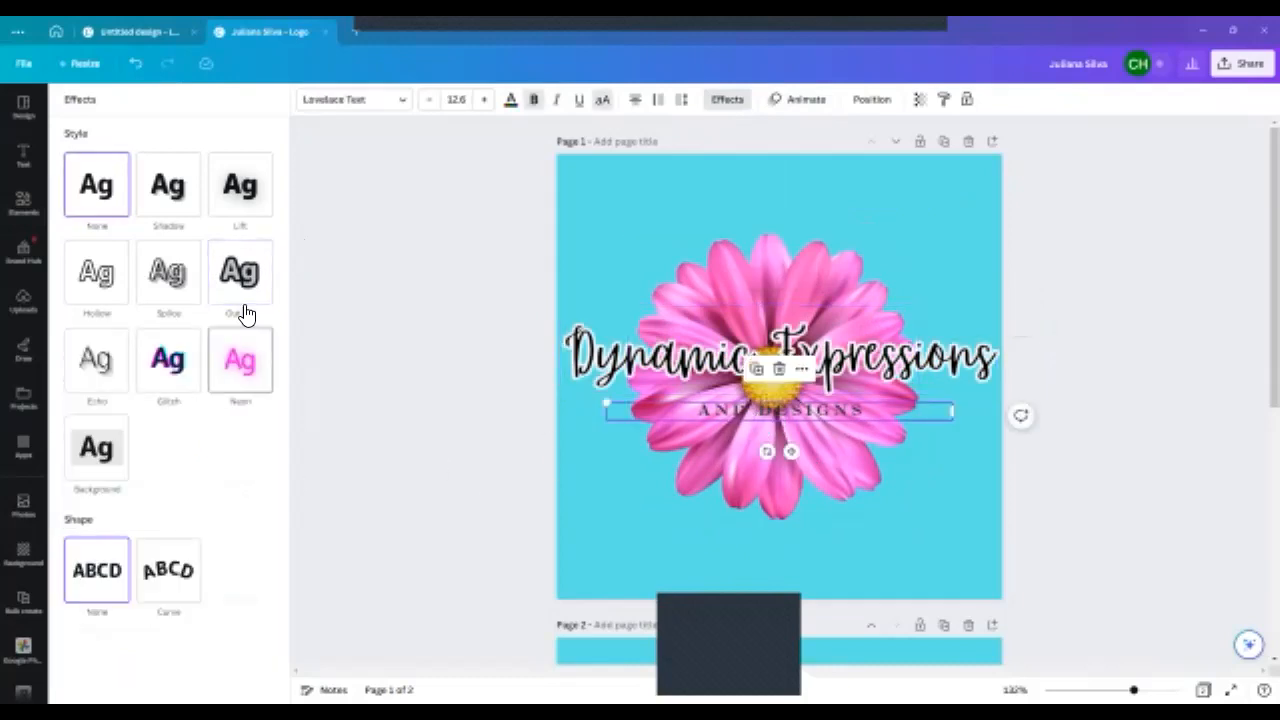
left_click(654, 356)
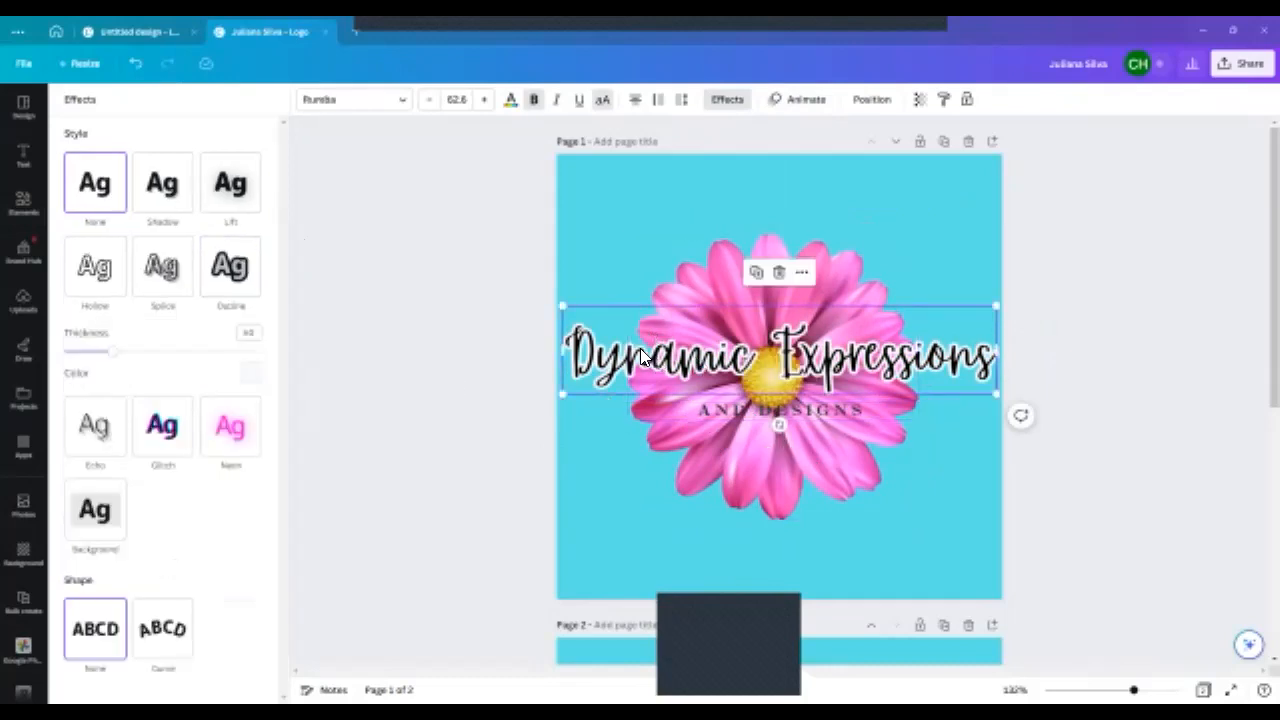
left_click(252, 378)
left_click(172, 446)
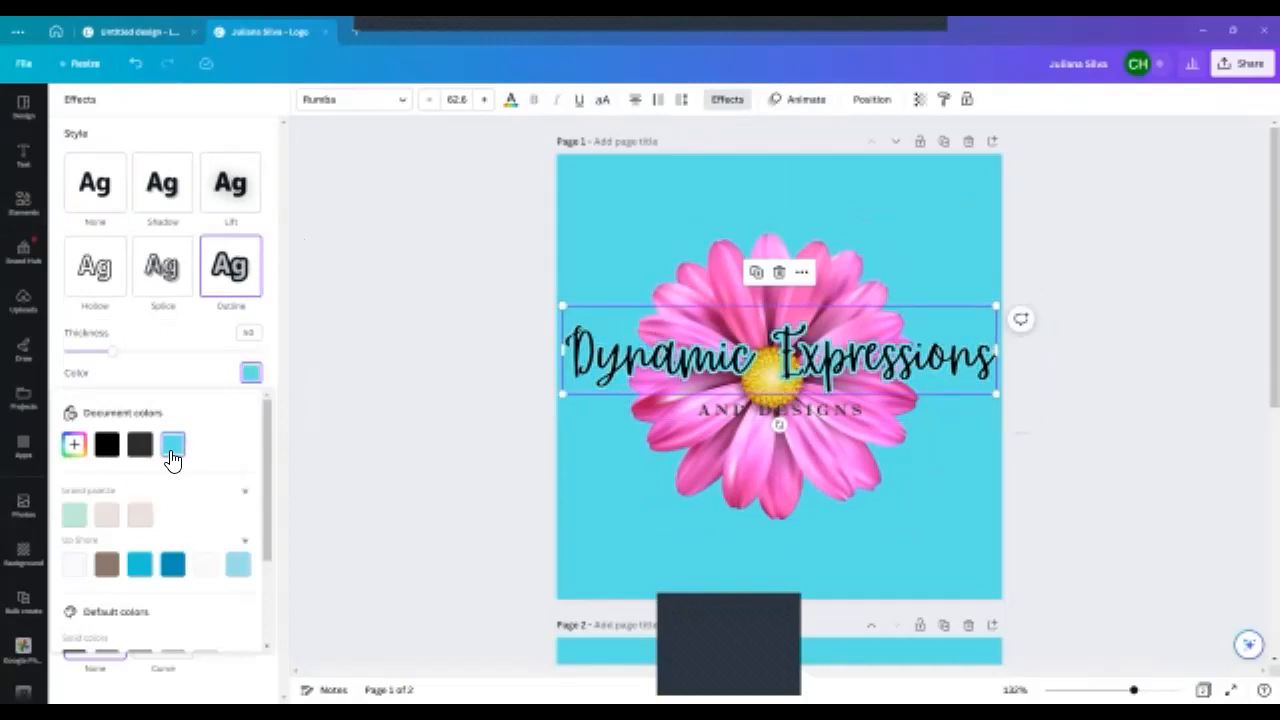
- Apply the Outline text effect to the "AND DESIGNS" tagline and raise its thickness to the maximum
left_click(798, 410)
left_click(230, 272)
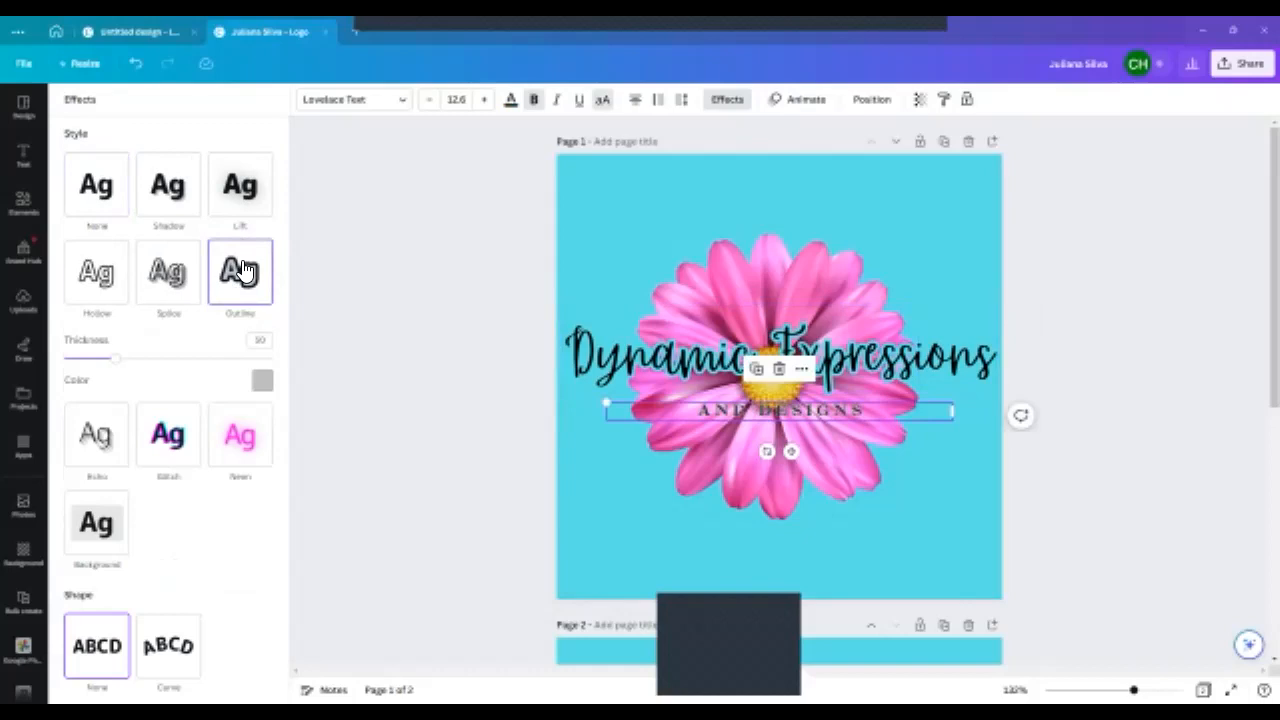
left_click_drag(118, 362, 330, 370)
triple_click(786, 412)
left_click(432, 402)
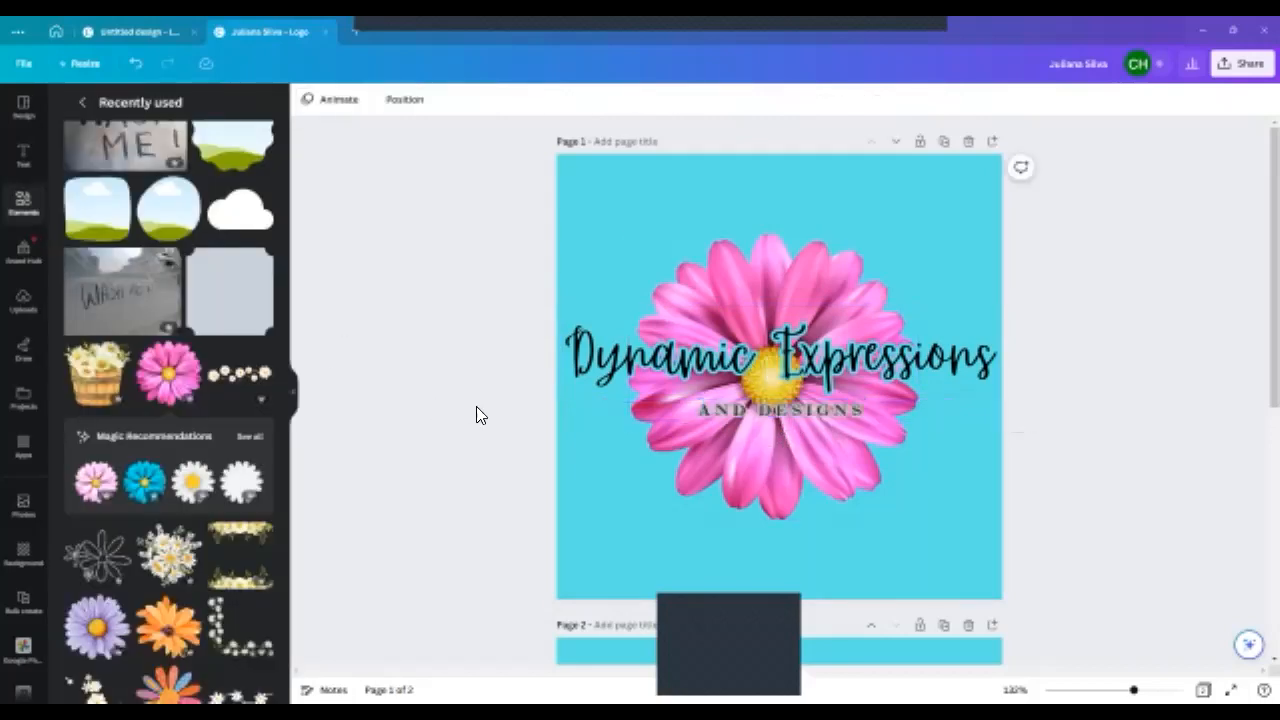
- Change the "AND DESIGNS" tagline's outline color to the turquoise document color and set the outline thickness to 200
left_click(730, 416)
left_click(727, 420)
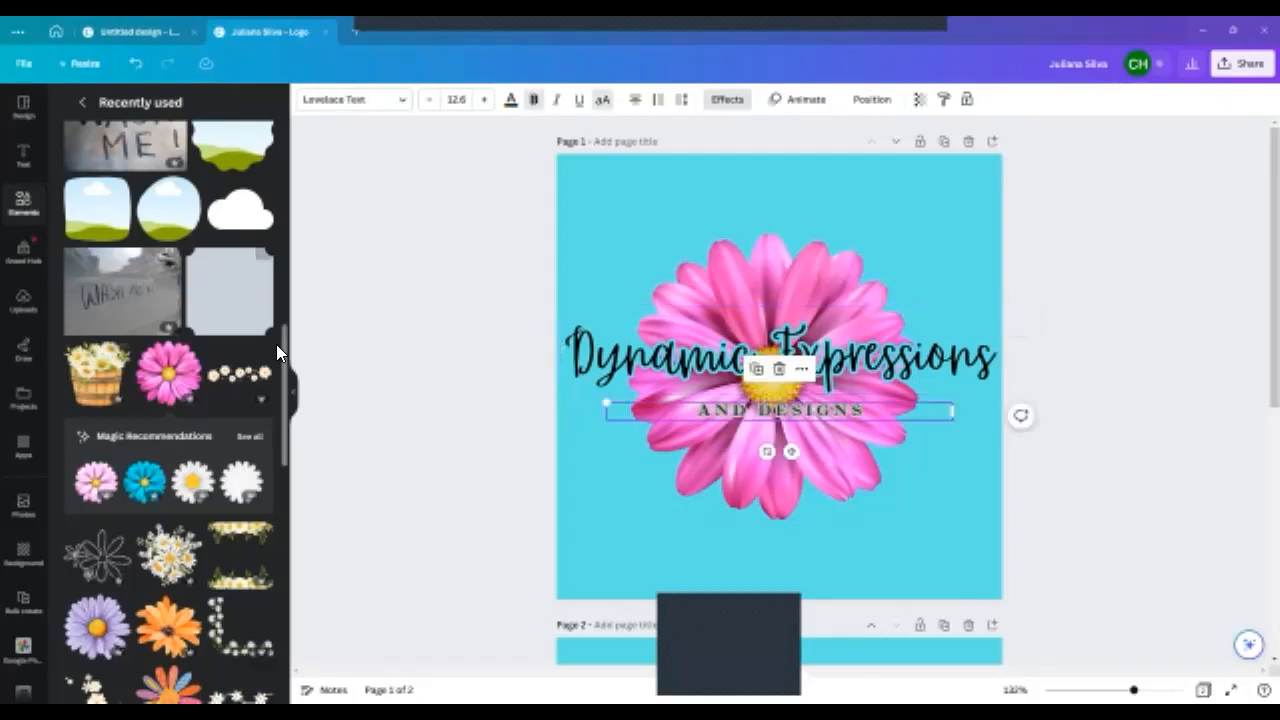
left_click(727, 100)
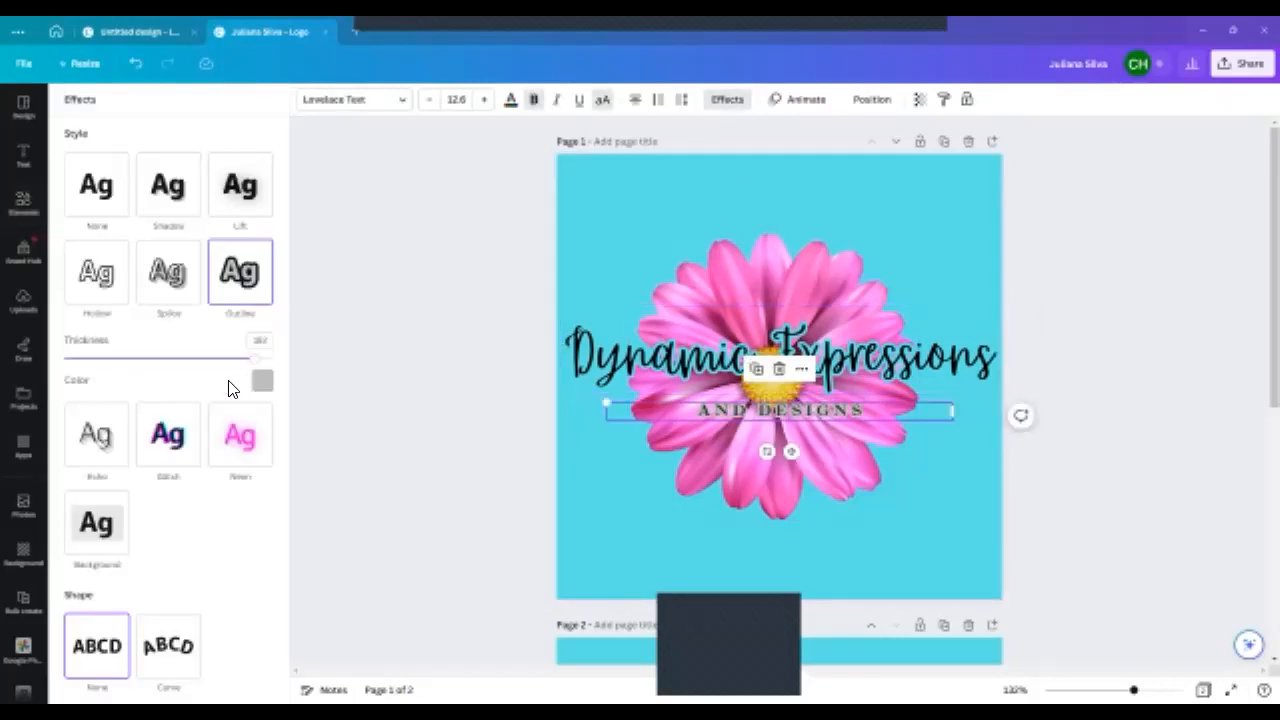
left_click(262, 381)
left_click(180, 454)
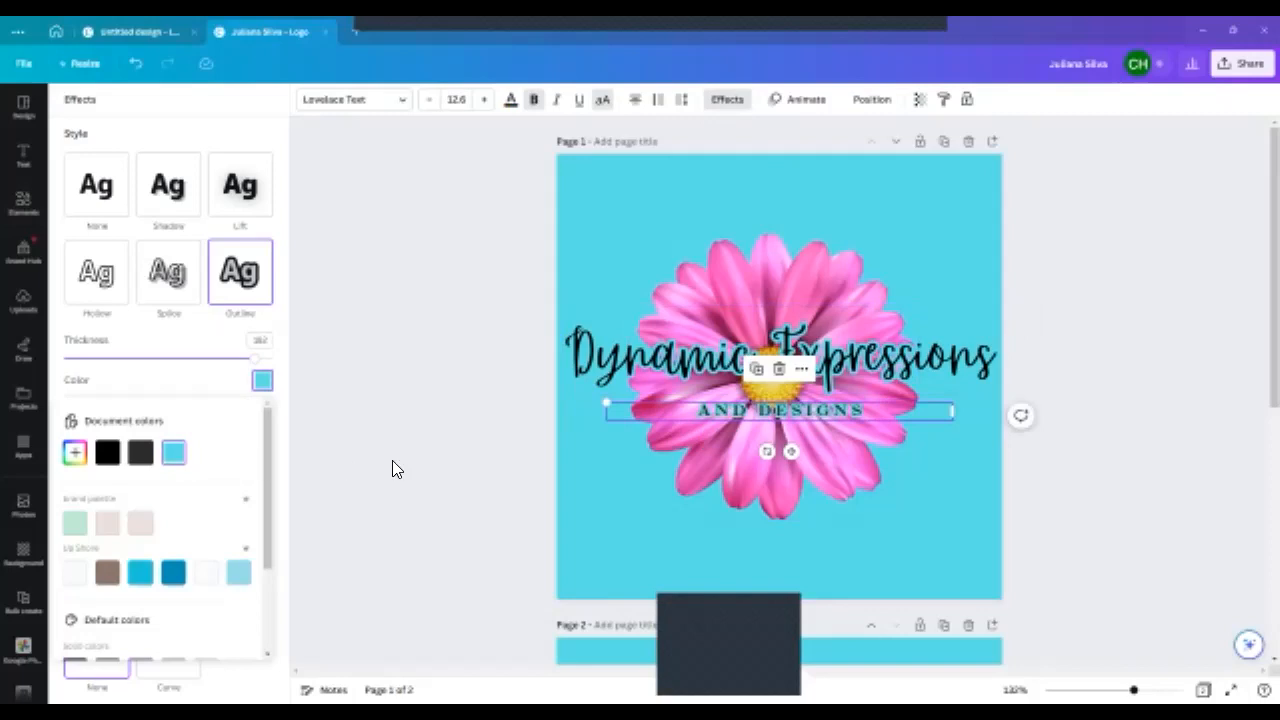
left_click(260, 377)
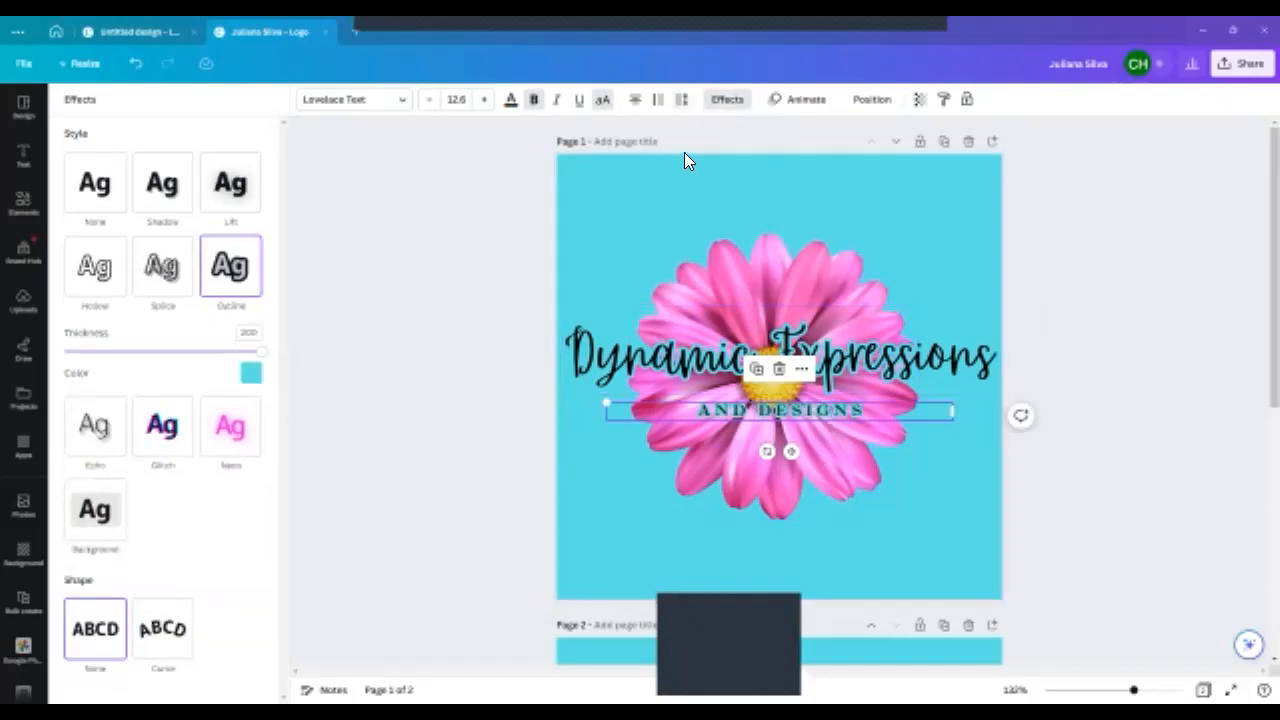
- Tighten the "AND DESIGNS" tagline's letter spacing to almost zero
left_click_drag(1133, 690, 1150, 690)
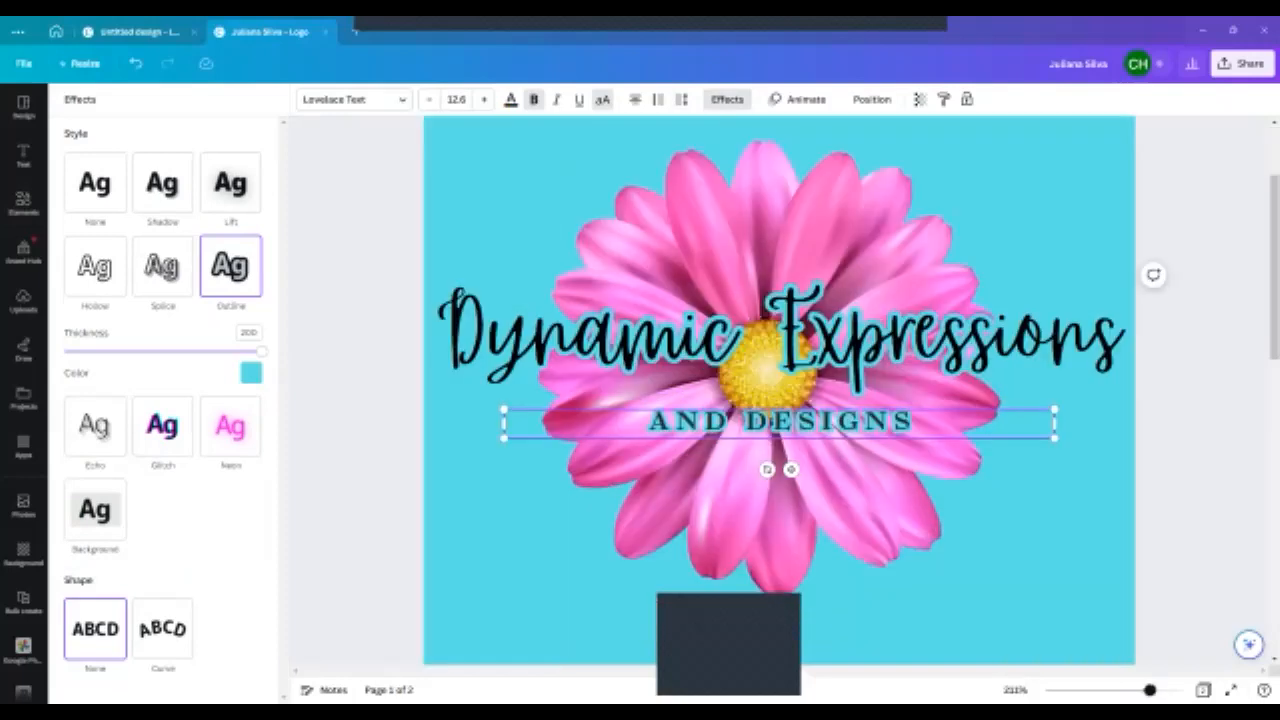
left_click(684, 104)
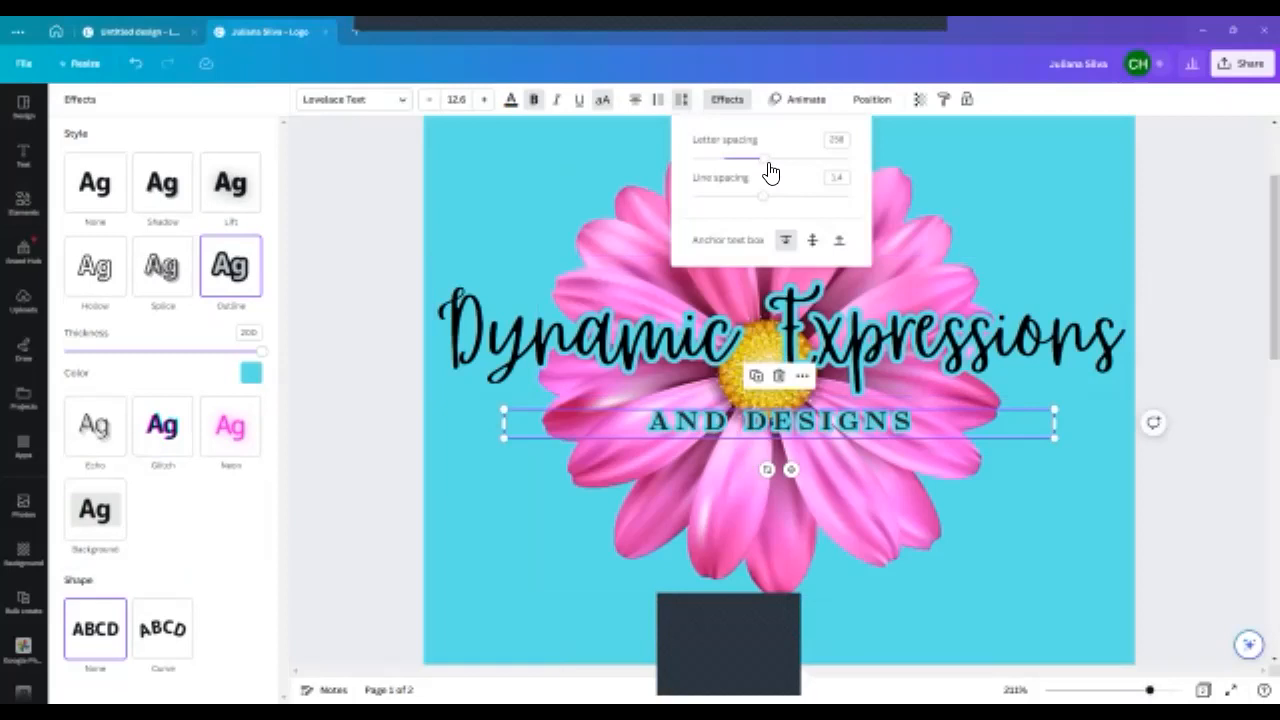
left_click_drag(768, 165, 727, 177)
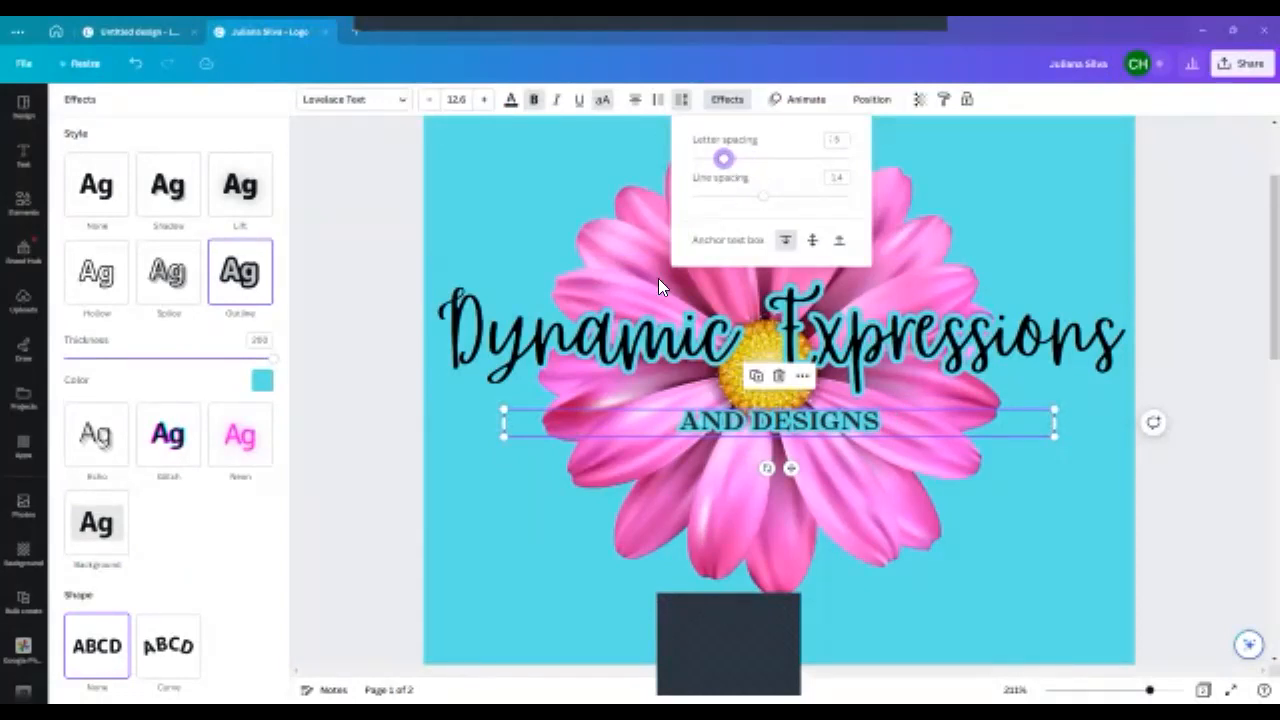
- Narrow the "AND DESIGNS" text box, enlarge the tagline to font size 16.6, and center it below the heading
left_click(504, 432)
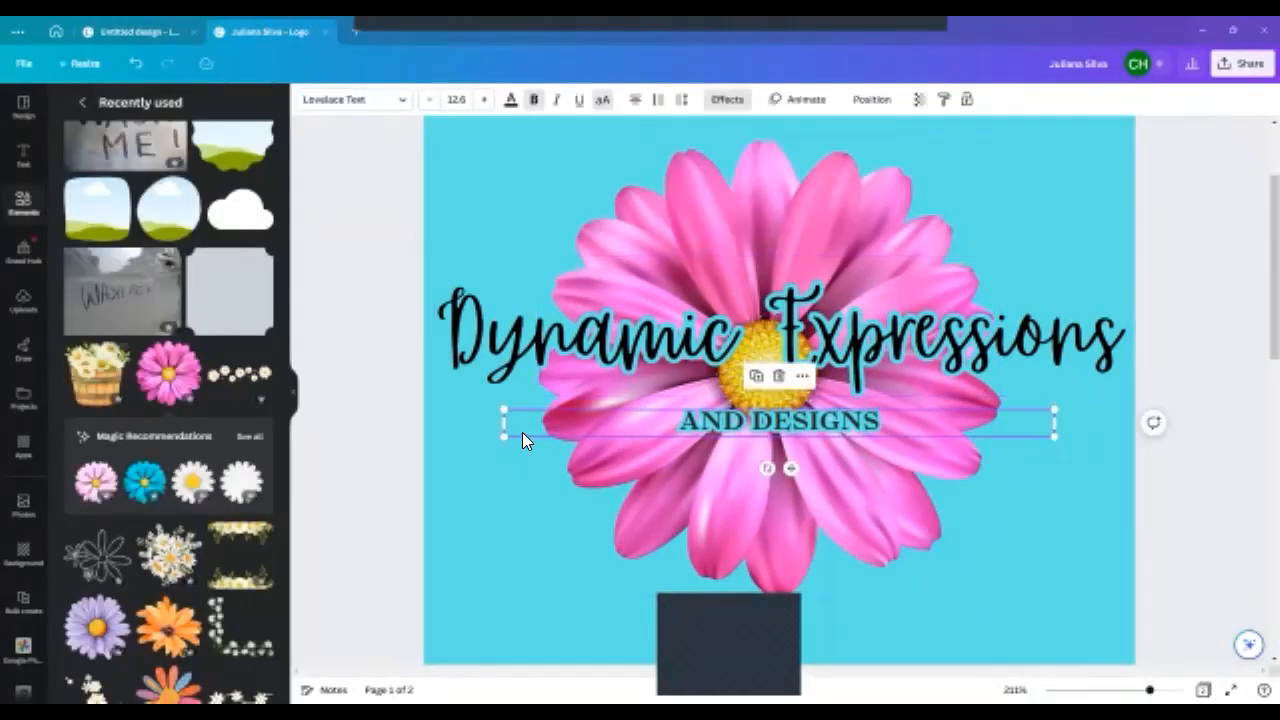
left_click_drag(504, 426, 729, 463)
left_click_drag(850, 424, 772, 414)
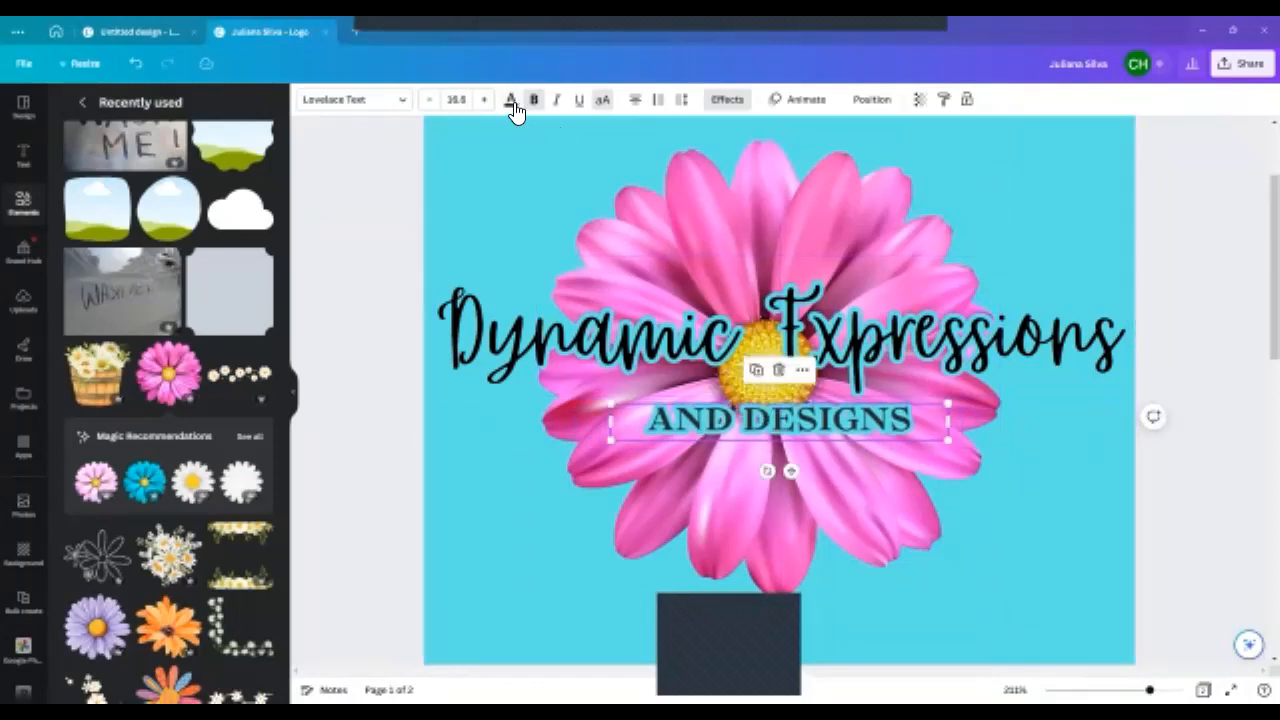
- Try the near-white brand color on the "AND DESIGNS" tagline's text, and change it to the bright pink photo color
left_click(511, 99)
left_click(78, 343)
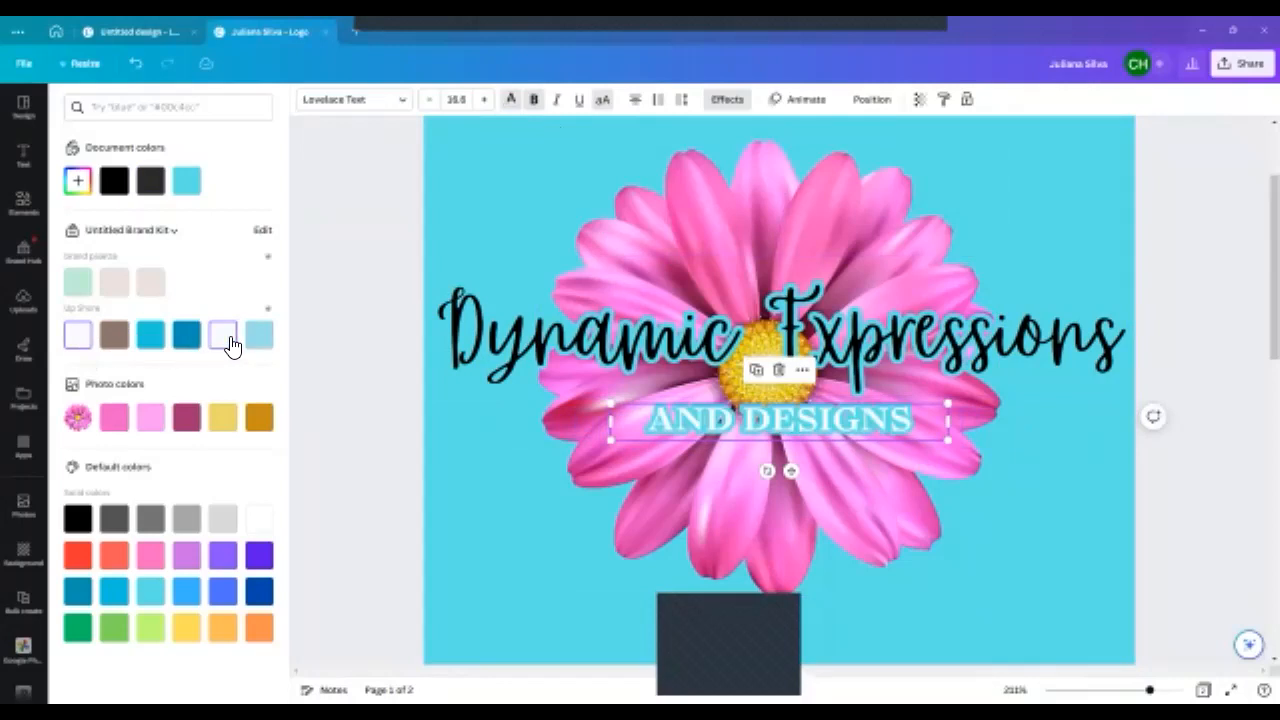
left_click(115, 419)
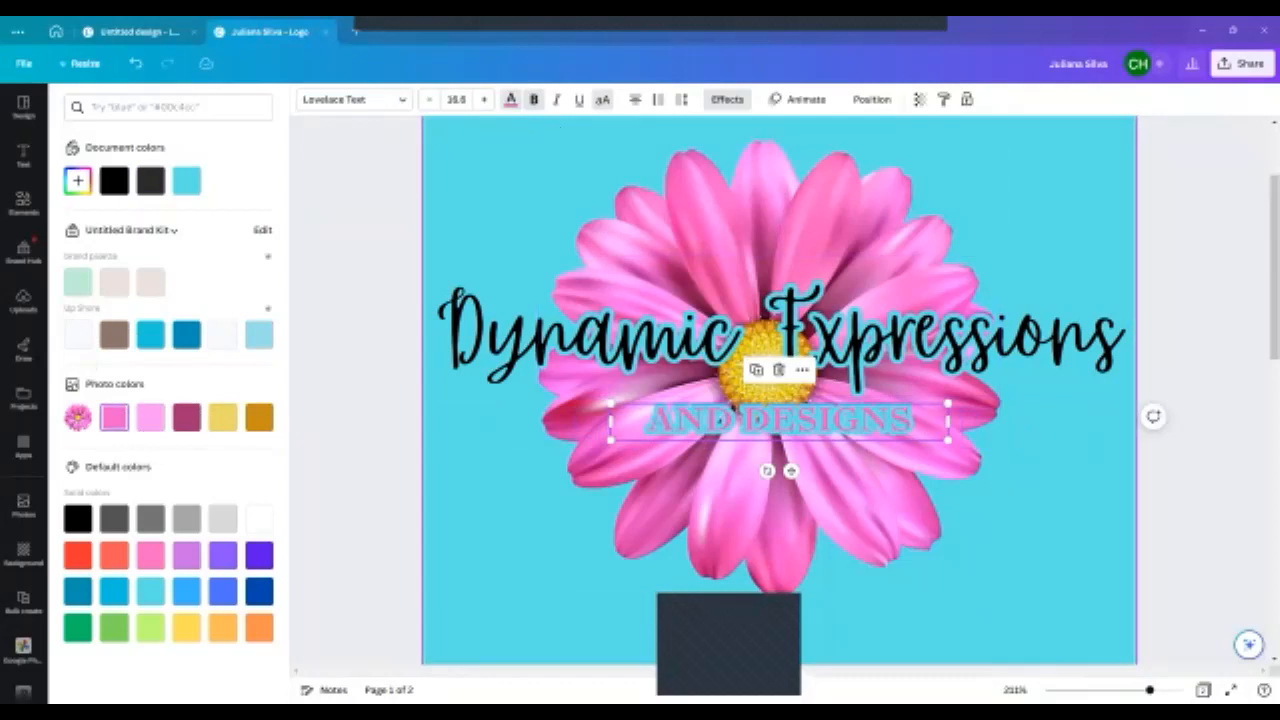
- Change the page 1 background color to the near-white brand kit color
left_click(324, 116)
left_click(310, 101)
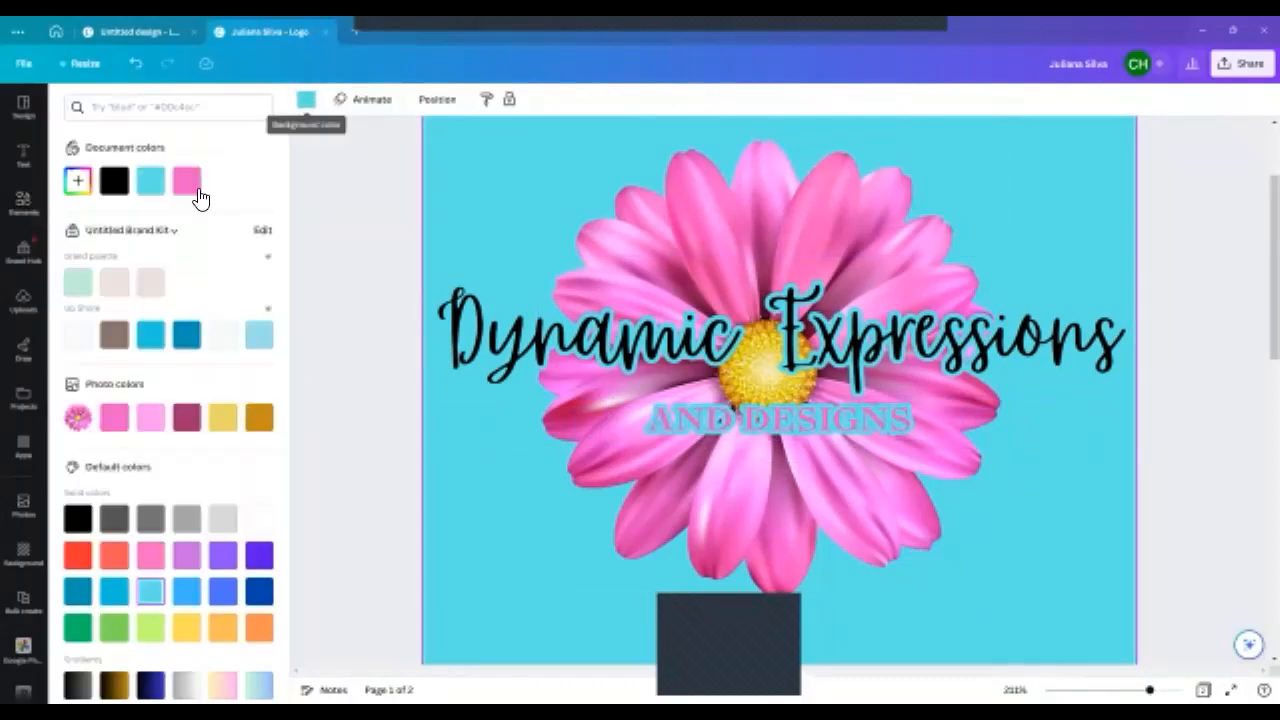
left_click(222, 336)
- Change the "AND DESIGNS" tagline's outline color to the near-white document color that matches the background
left_click(768, 420)
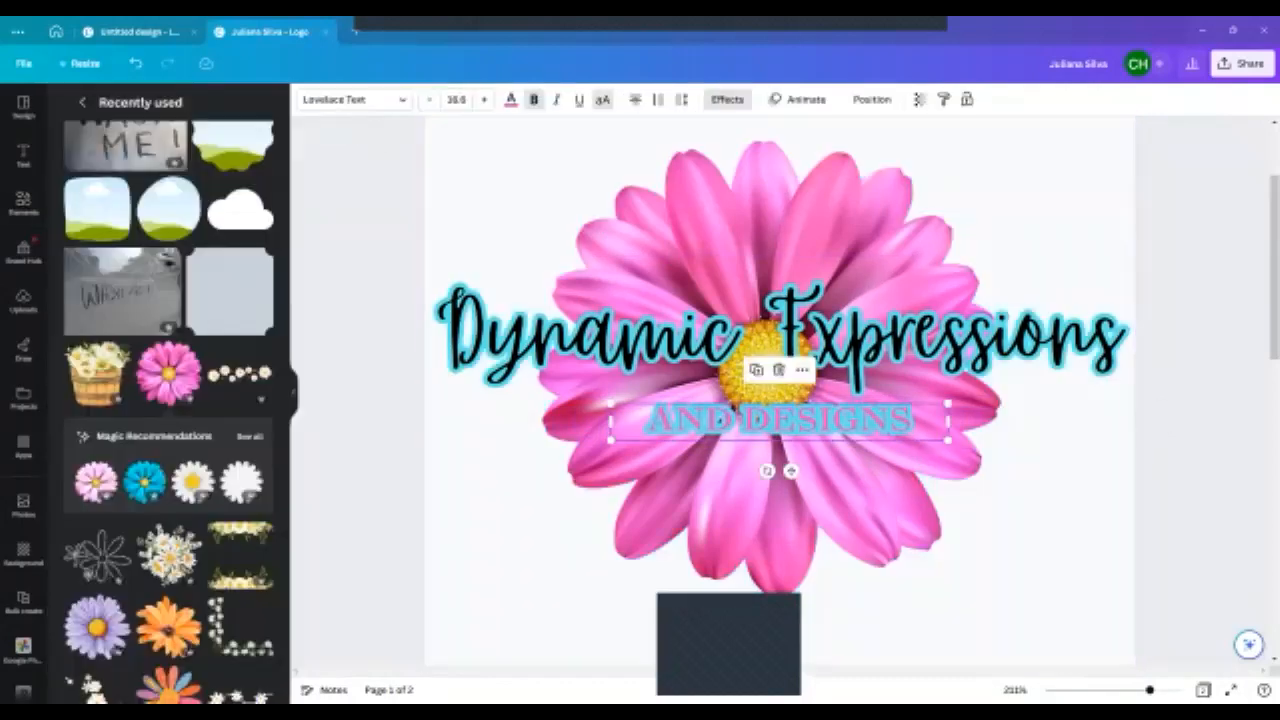
left_click(512, 101)
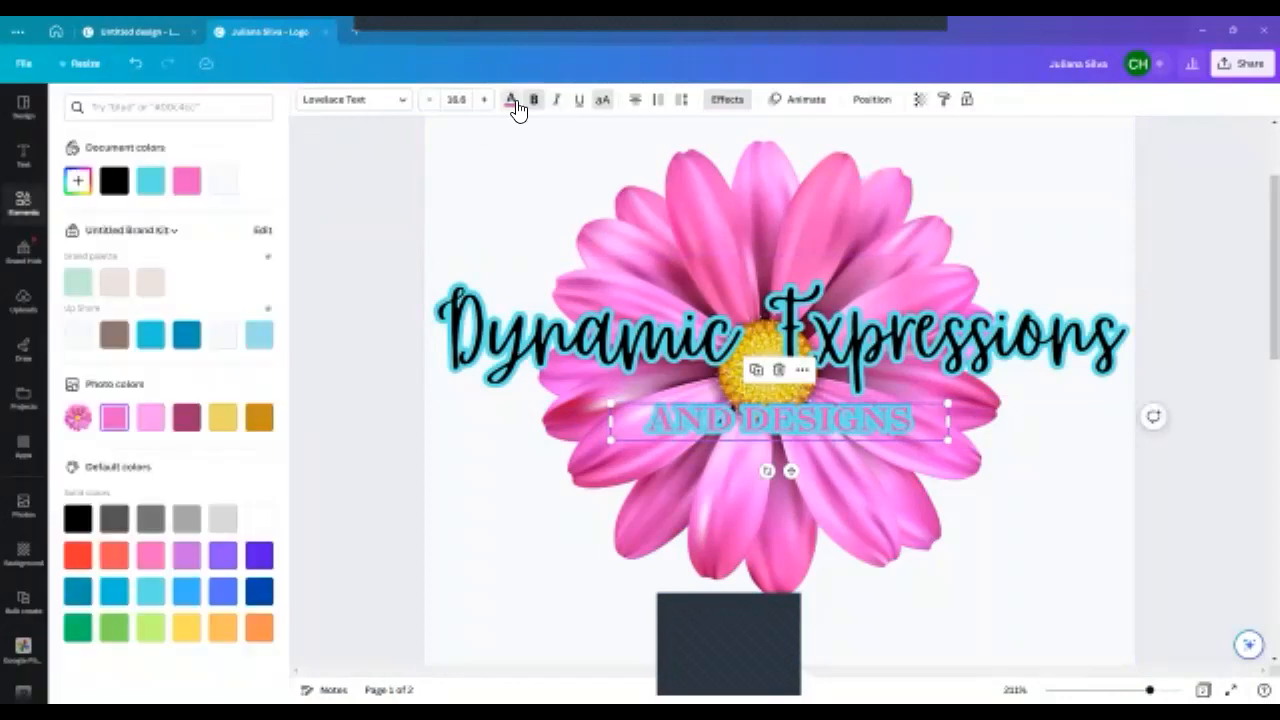
left_click(727, 99)
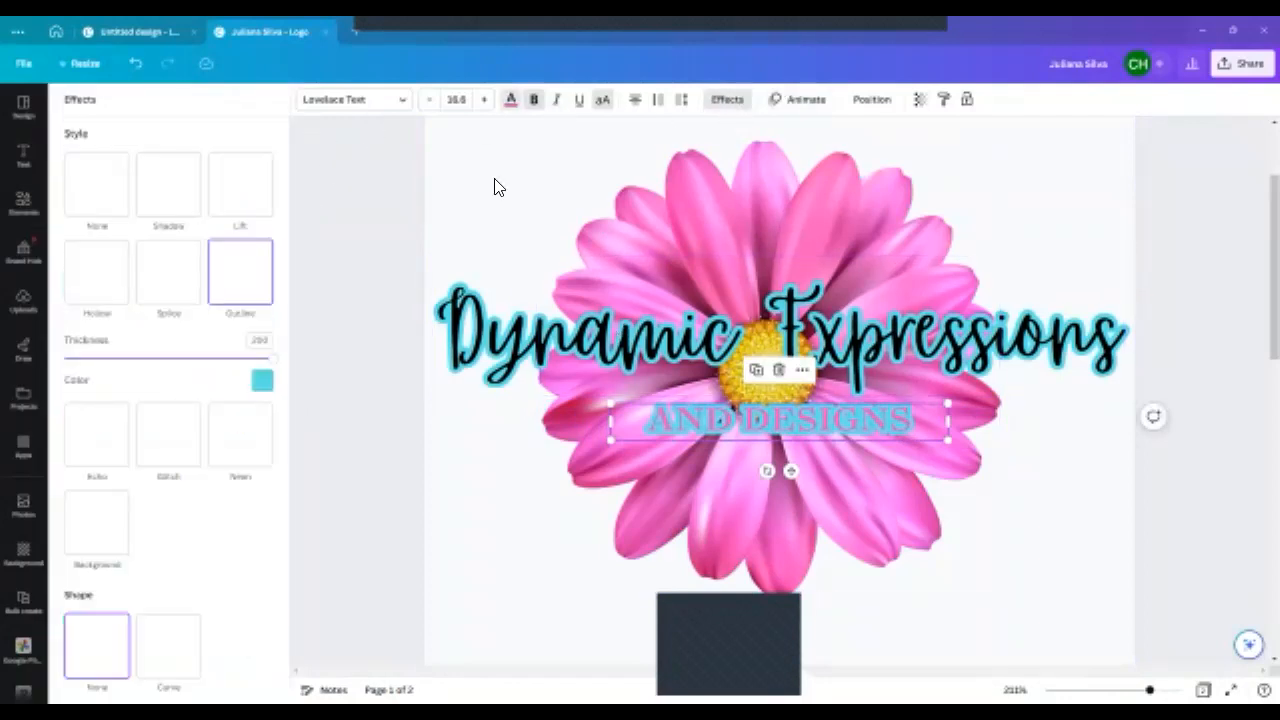
left_click(250, 374)
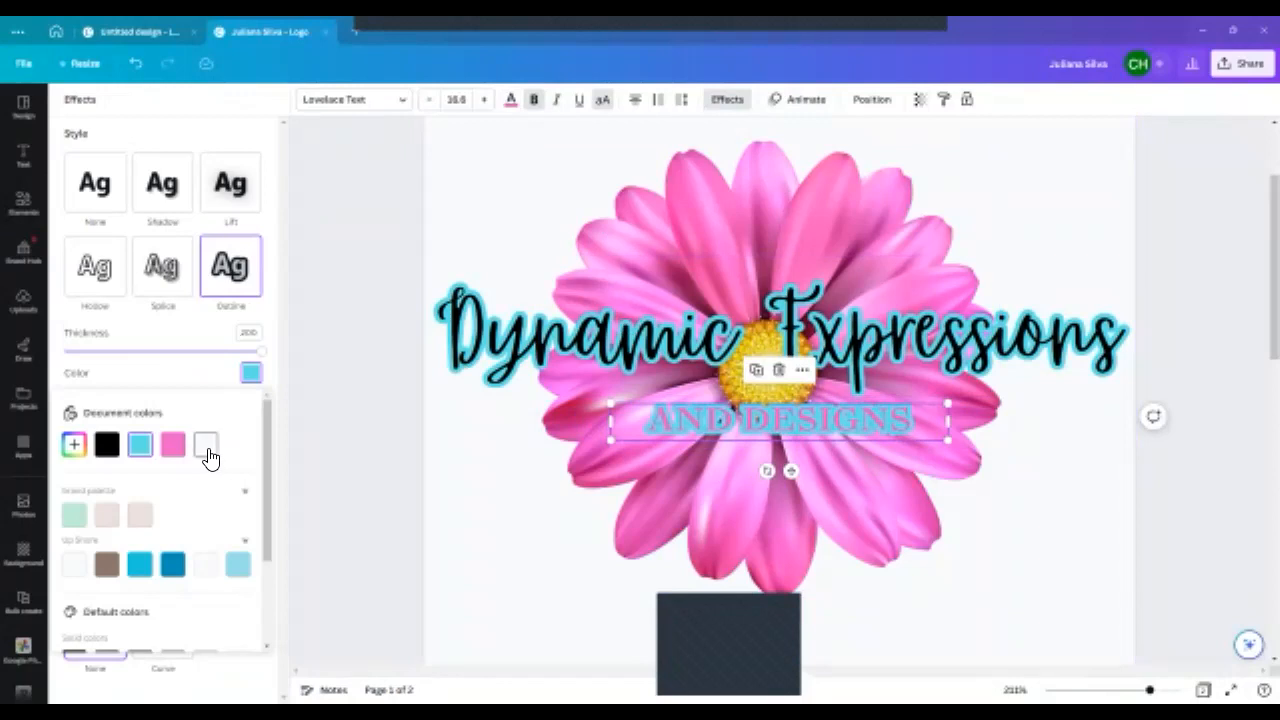
left_click(208, 455)
- Change the "Dynamic Expressions" heading's outline color to the near-white document color and deselect the heading
left_click(552, 338)
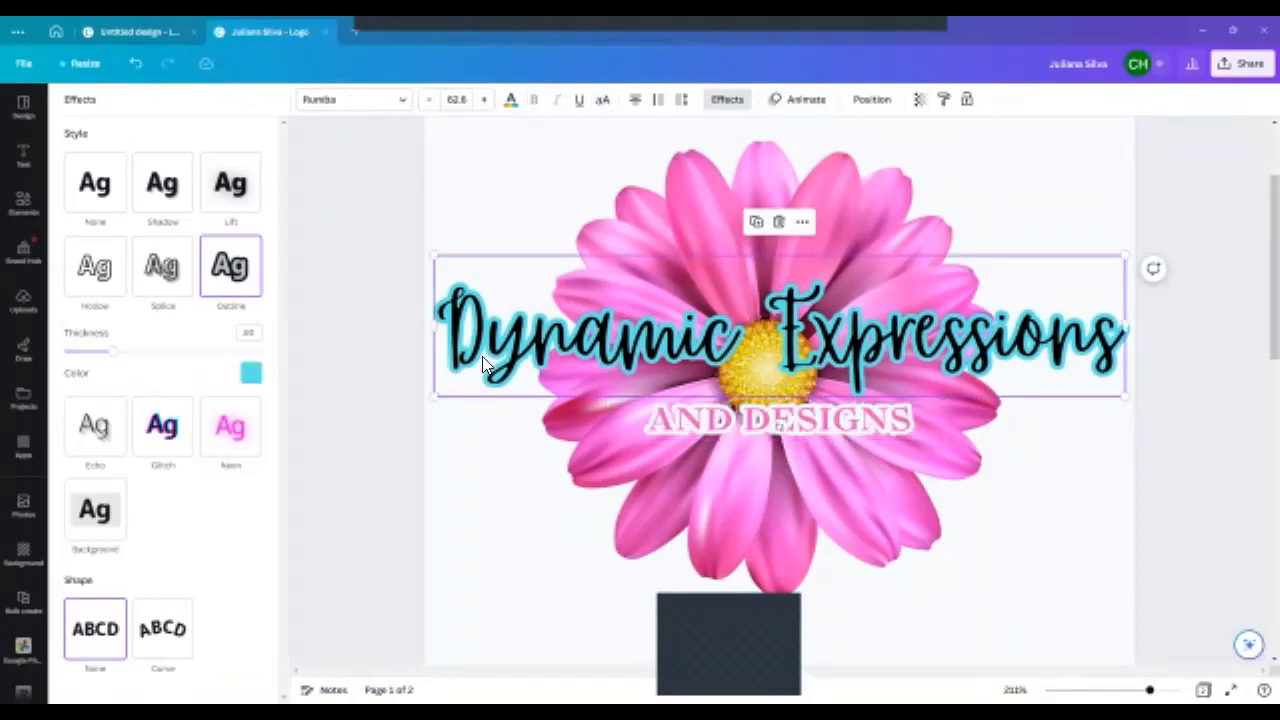
left_click(250, 373)
left_click(207, 453)
left_click(372, 442)
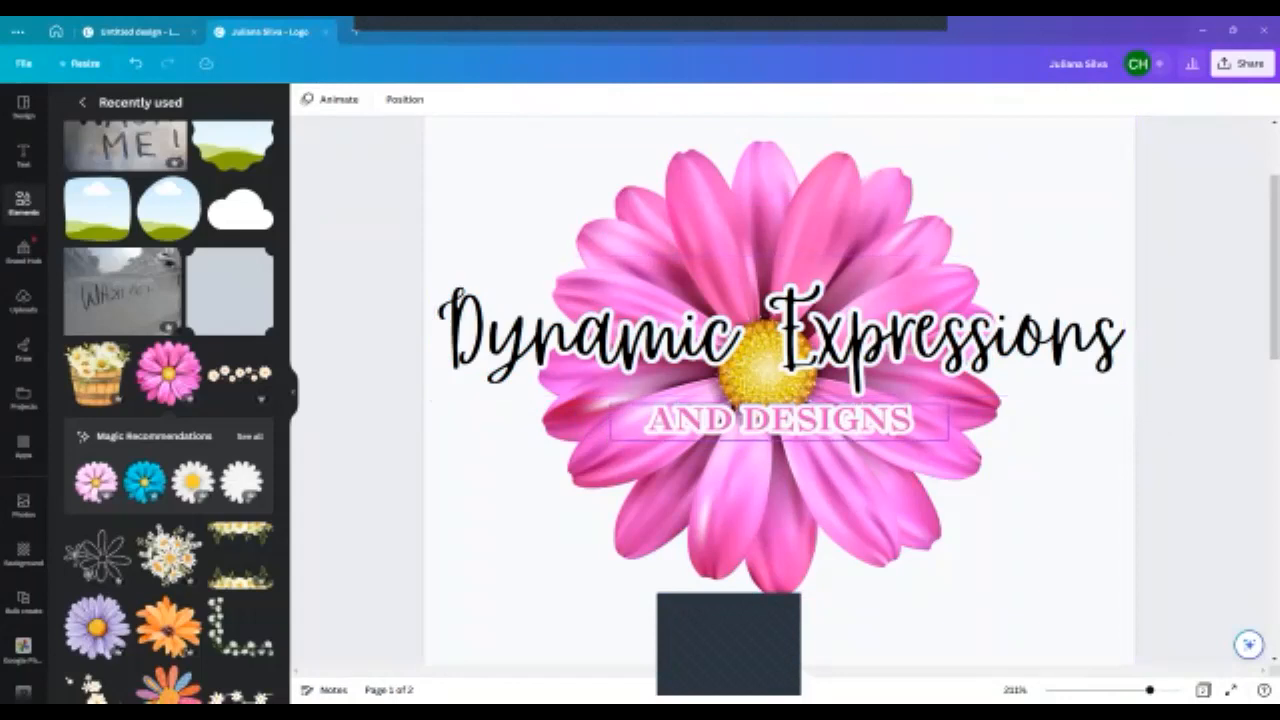
- Try the dark magenta photo color on the "AND DESIGNS" tagline's text, and set it to black
left_click(818, 416)
left_click(510, 99)
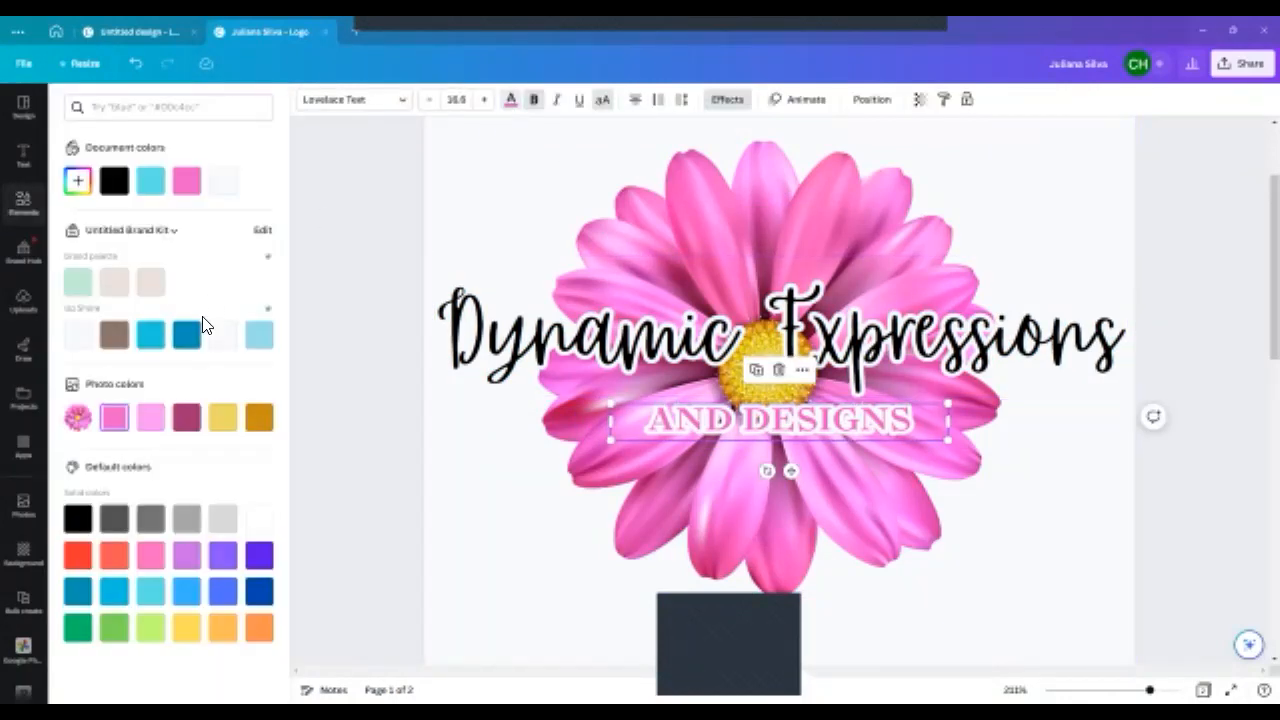
left_click(189, 426)
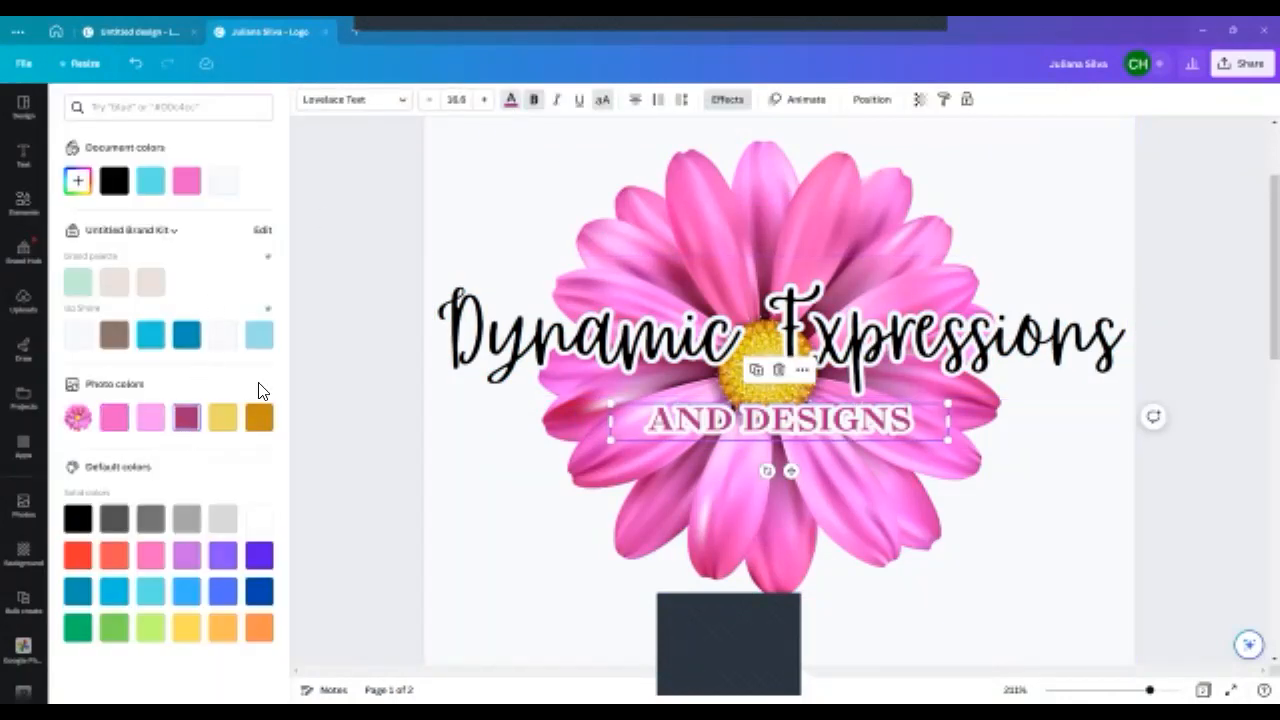
left_click(115, 198)
key("Escape")
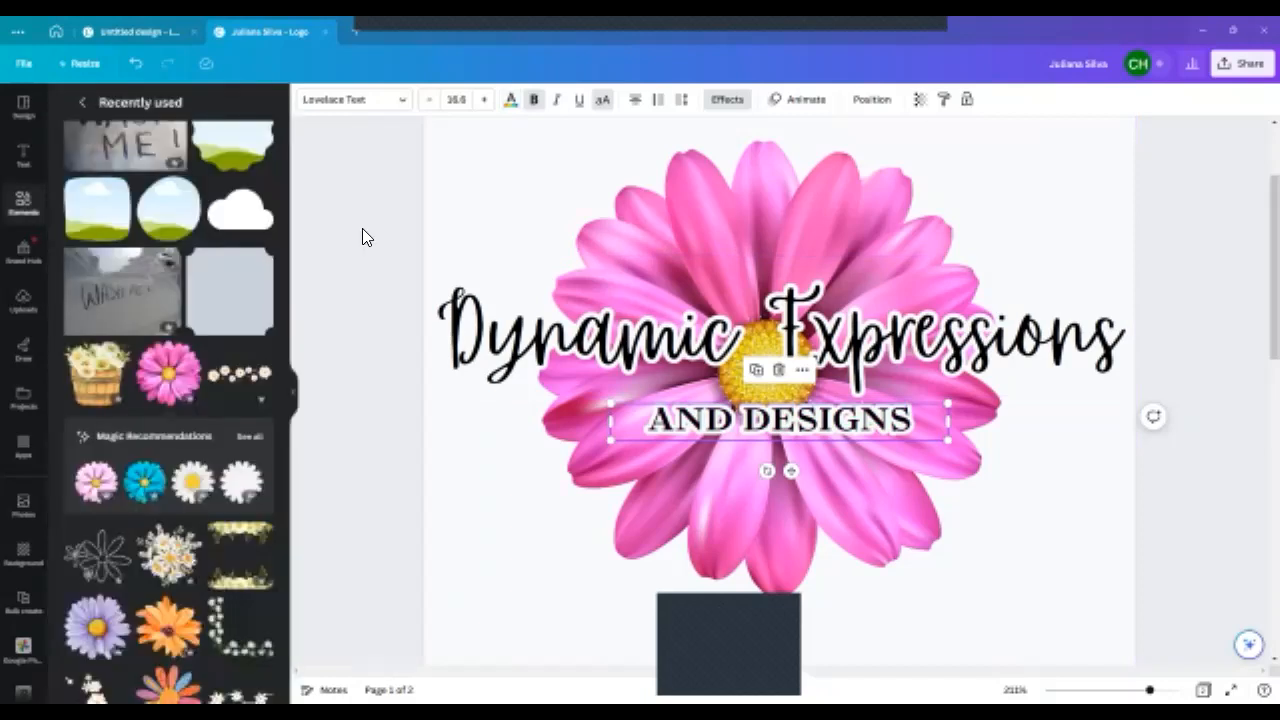
- Delete the faded watercolor splash graphic from page 2 and remove that page's turquoise background
scroll(484, 207, "up", 2)
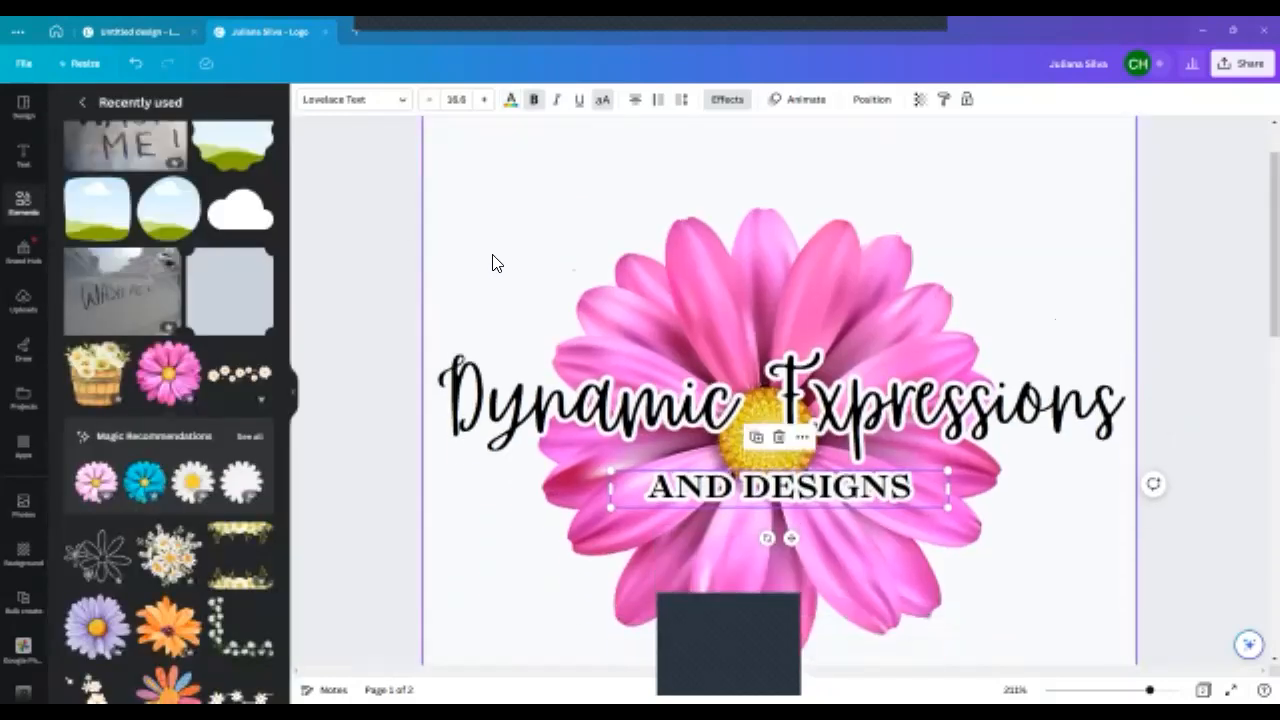
scroll(780, 283, "down", 5)
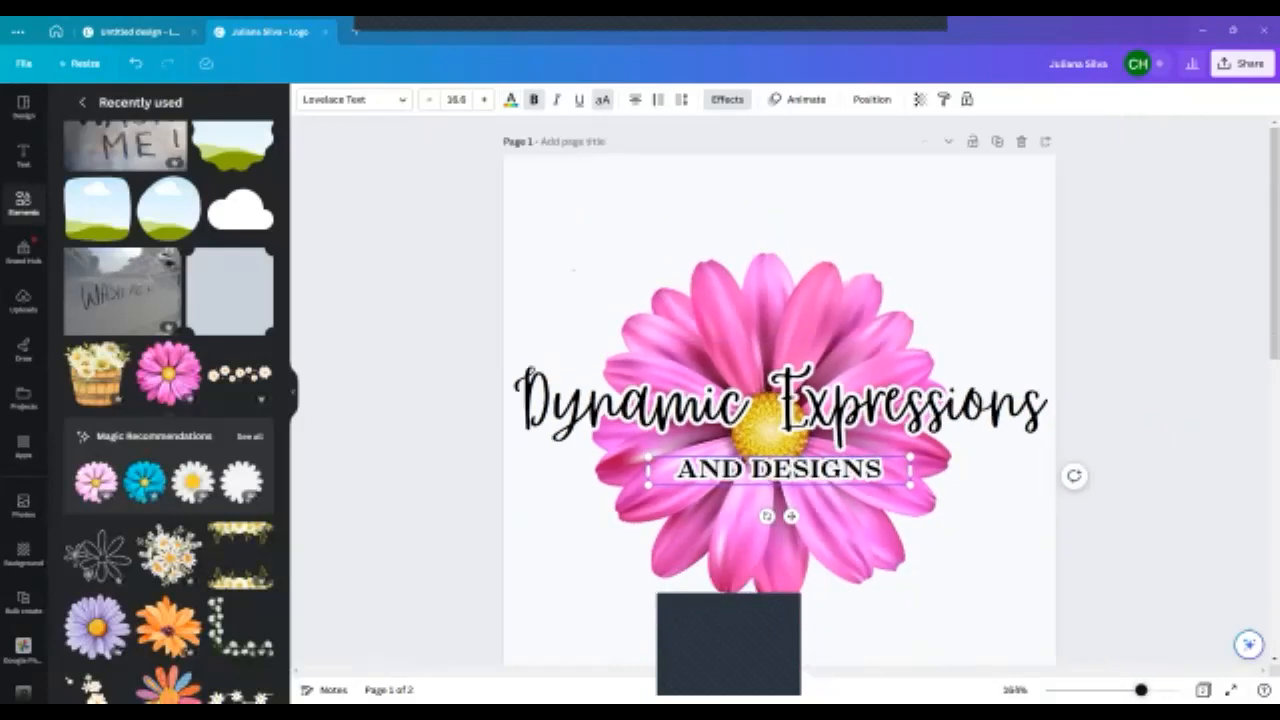
left_click(1080, 472)
scroll(835, 500, "down", 4)
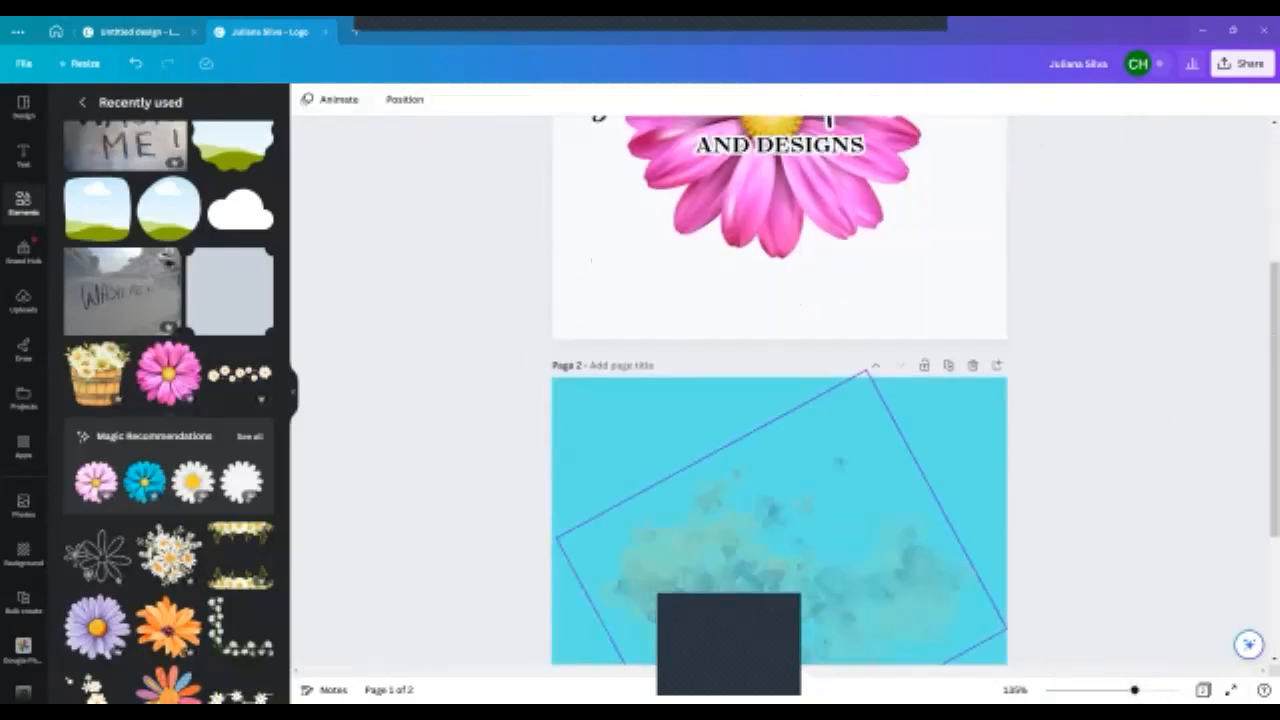
left_click(835, 520)
key("Delete")
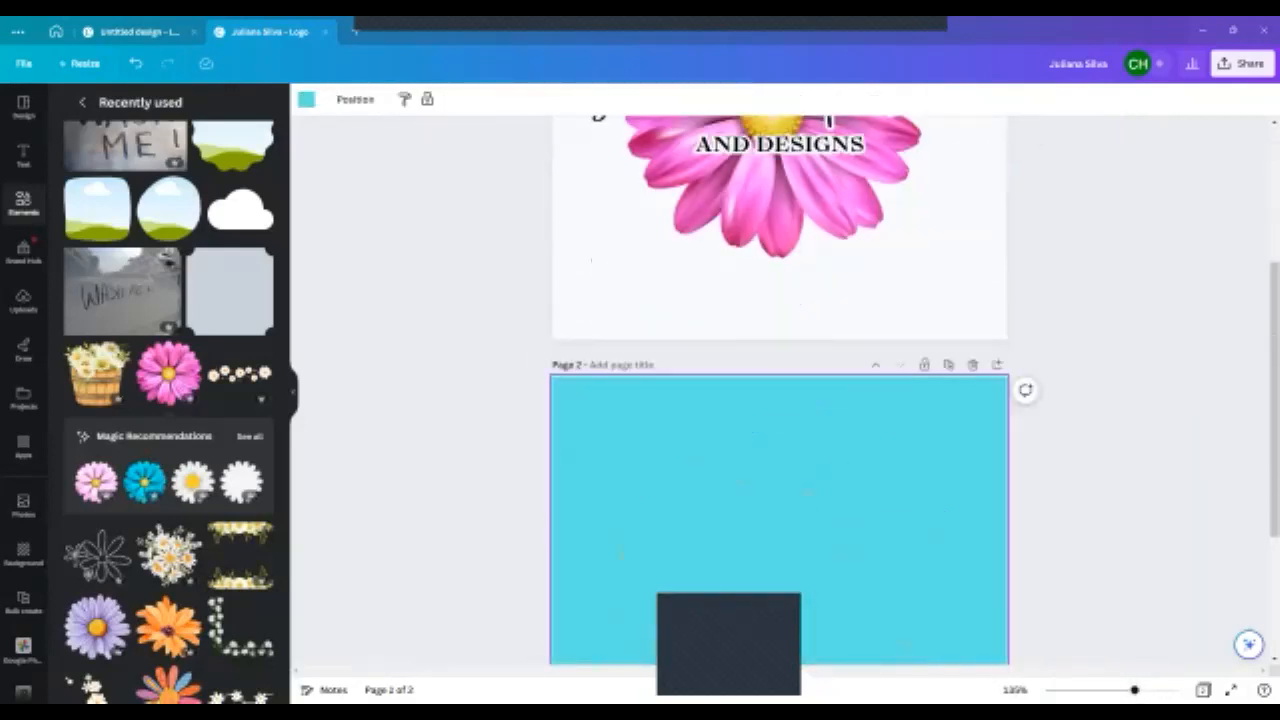
key("Delete")
scroll(837, 481, "up", 1)
scroll(837, 481, "up", 4)
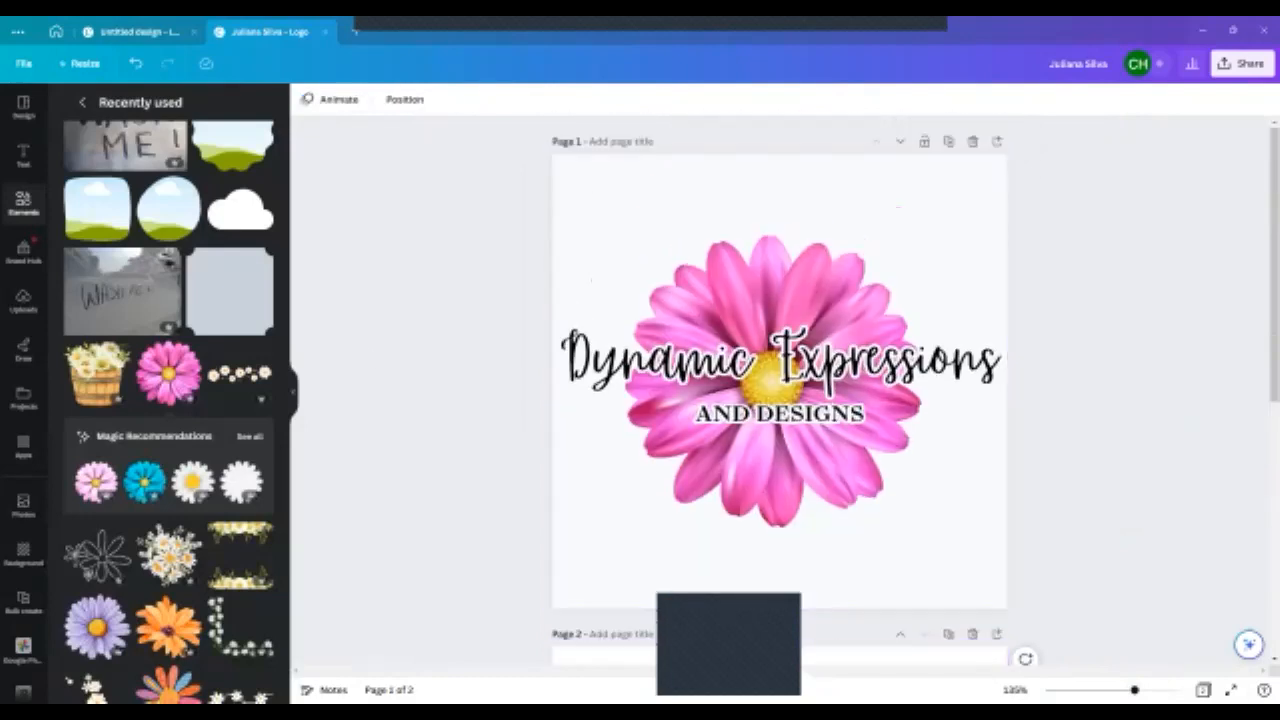
- Reopen the "Art / Design Logos" template results and bring the blank page 2 into view
left_click(30, 212)
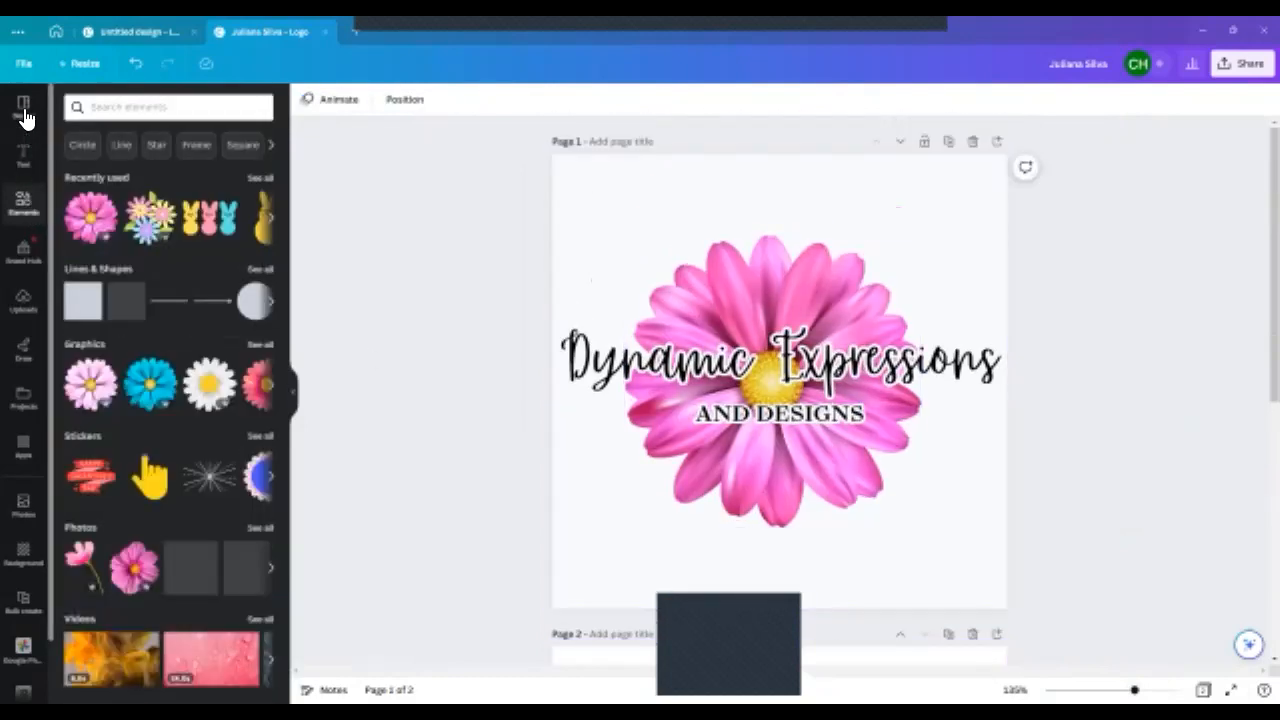
left_click(23, 108)
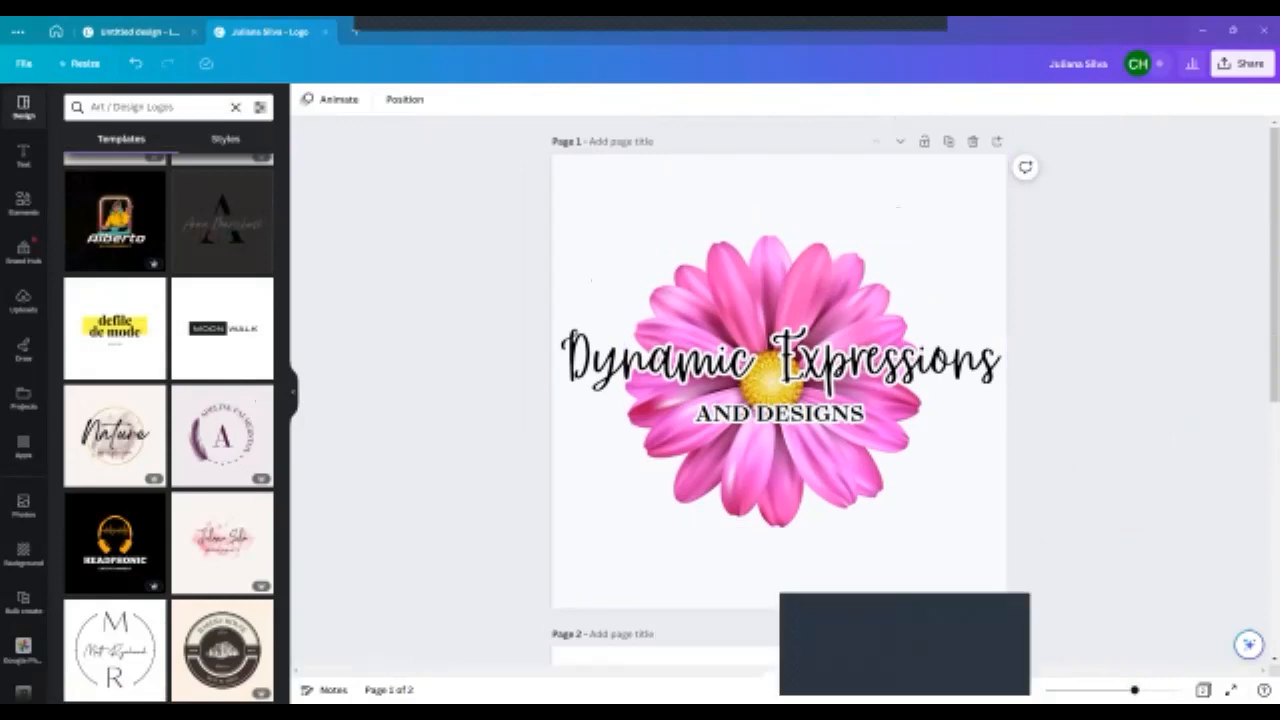
scroll(757, 474, "down", 2)
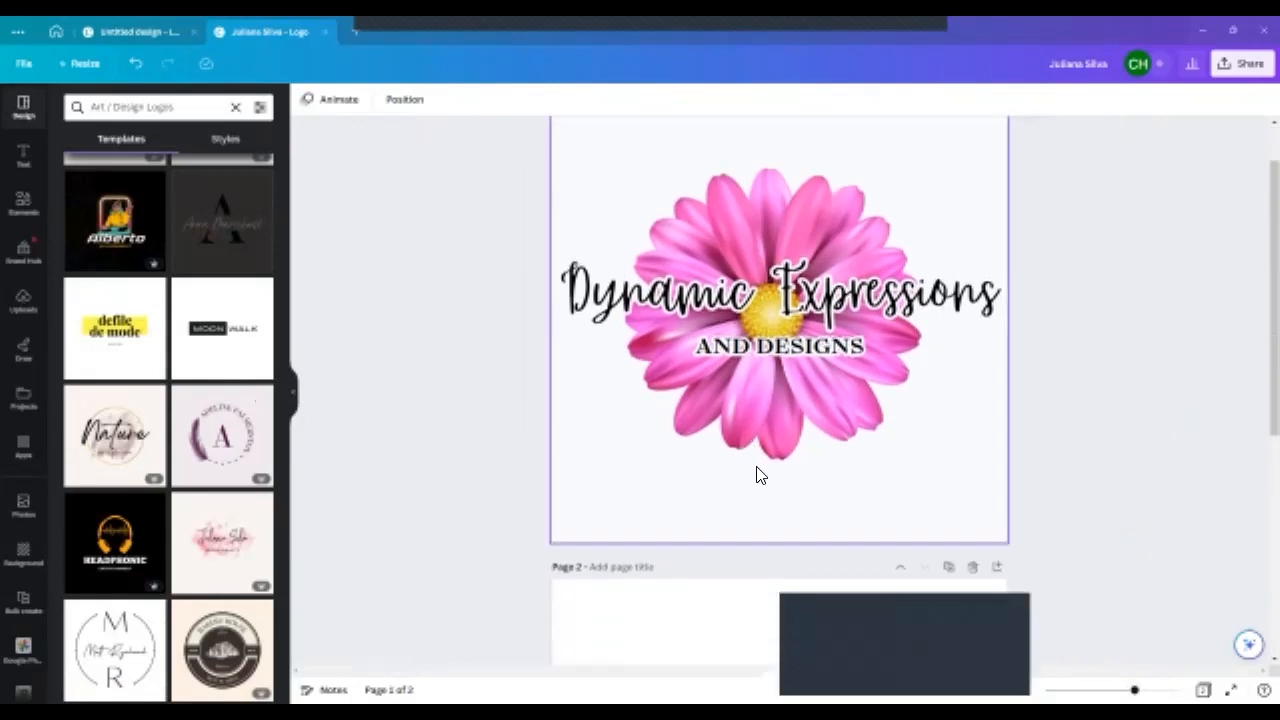